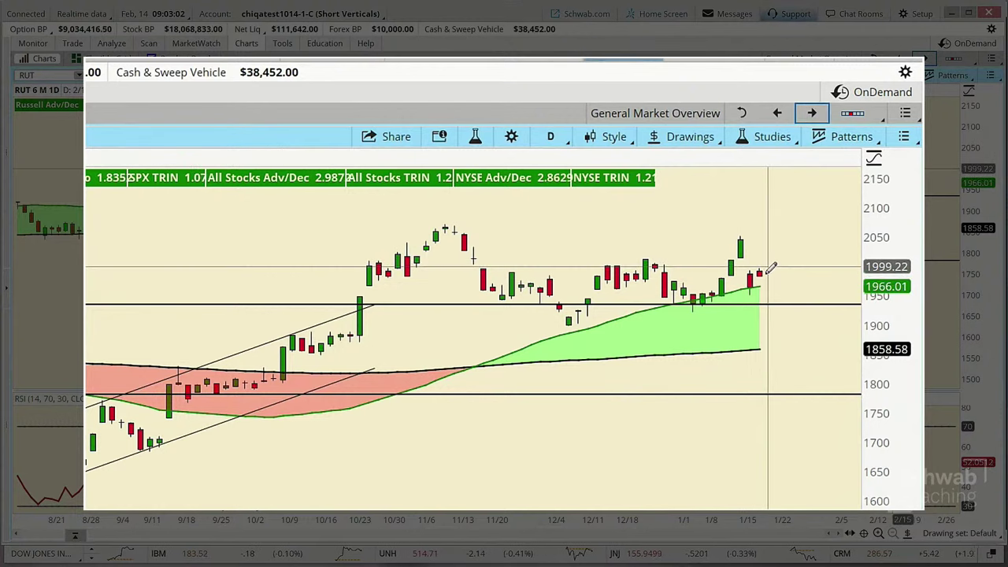
# - Advance through the General Market Overview charts to the TSM chart and enlarge its price pane above the volume study
pyautogui.click(811, 114)
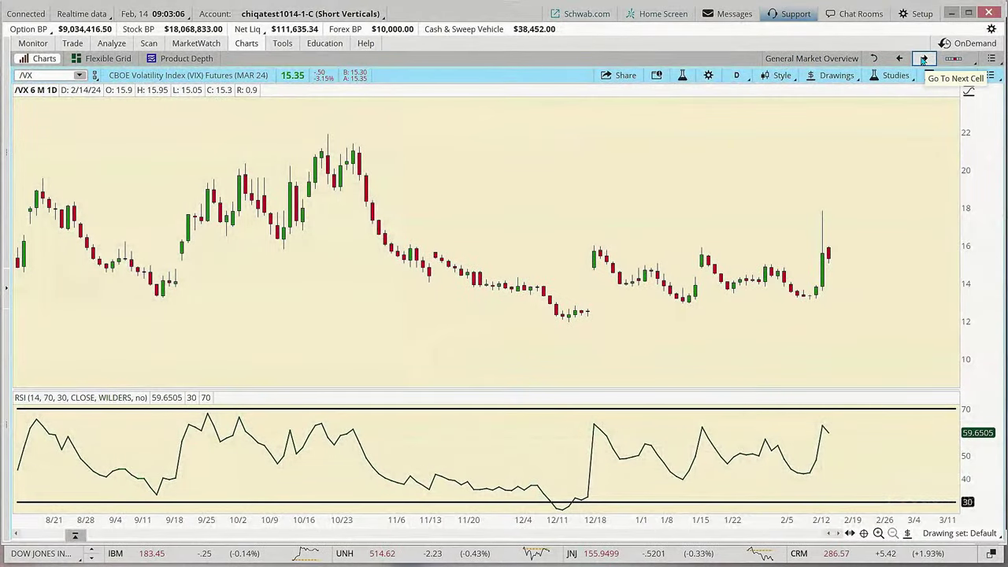
pyautogui.click(923, 60)
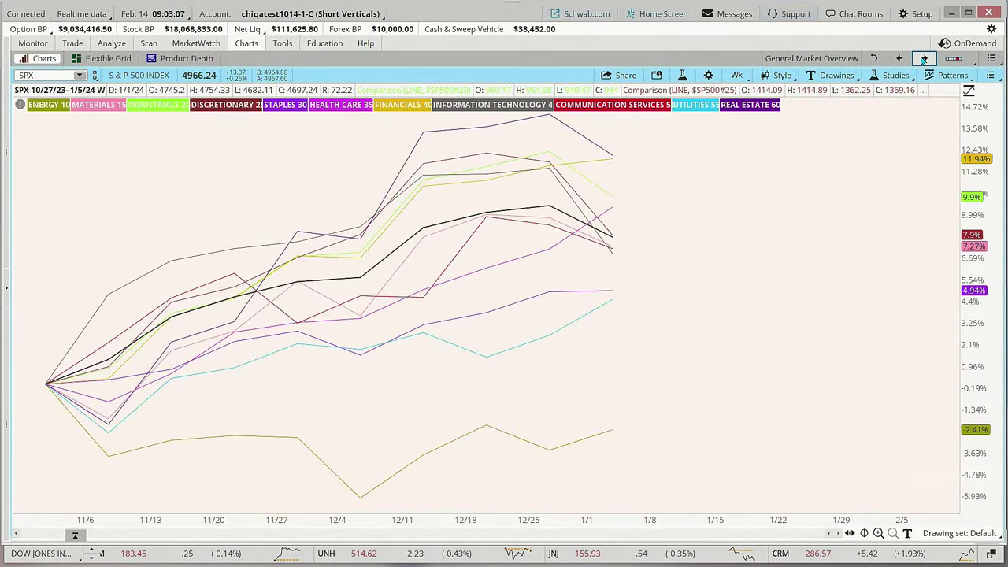
pyautogui.click(922, 60)
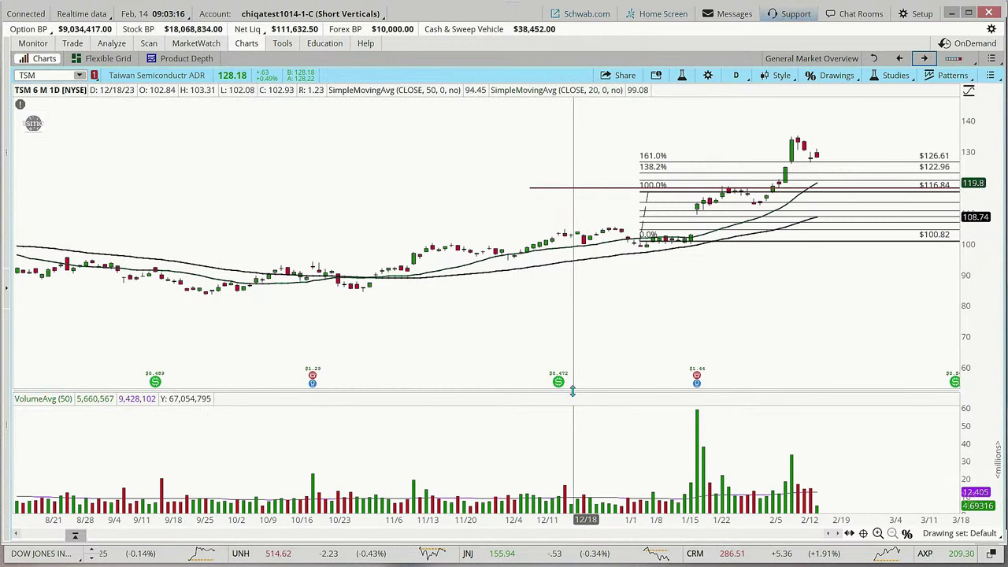
pyautogui.moveTo(581, 393); pyautogui.dragTo(581, 416)
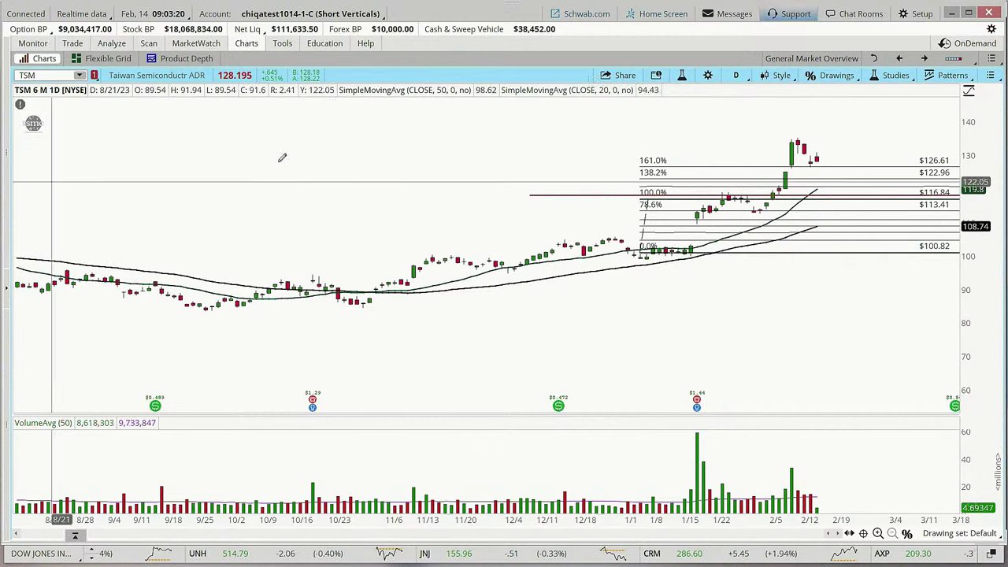
# - Change the charted symbol to DIS
pyautogui.click(37, 76)
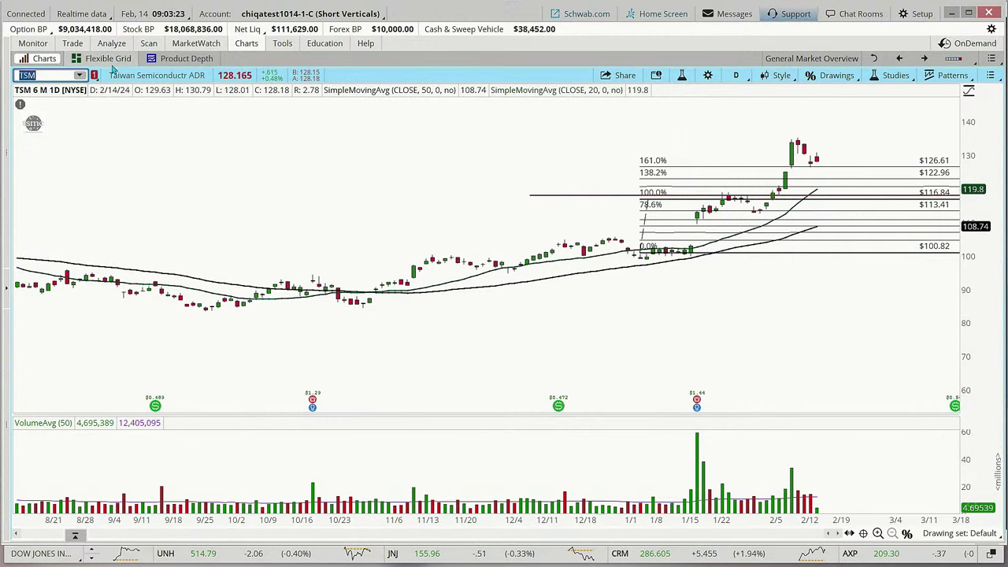
pyautogui.write('DIS')
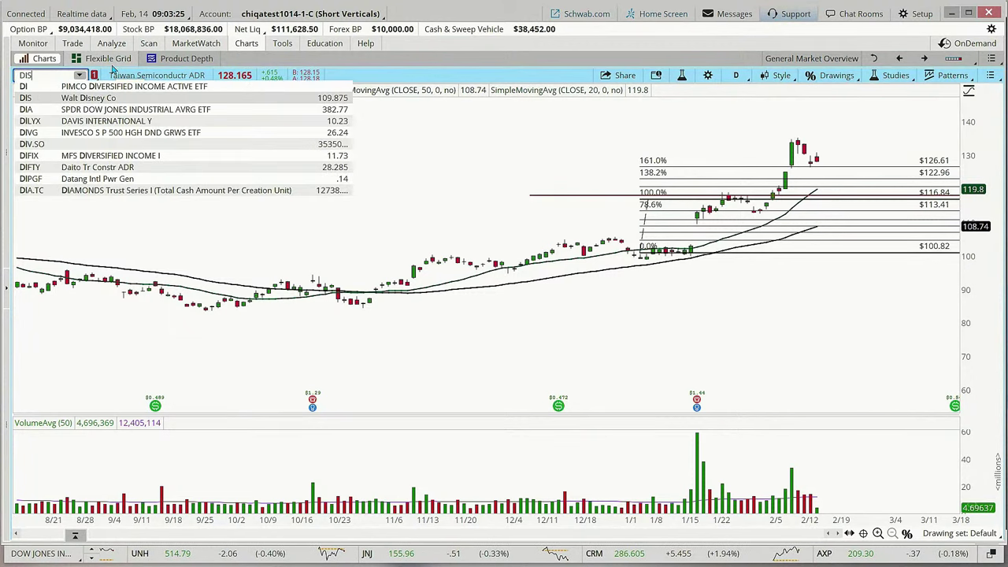
pyautogui.press('Return')
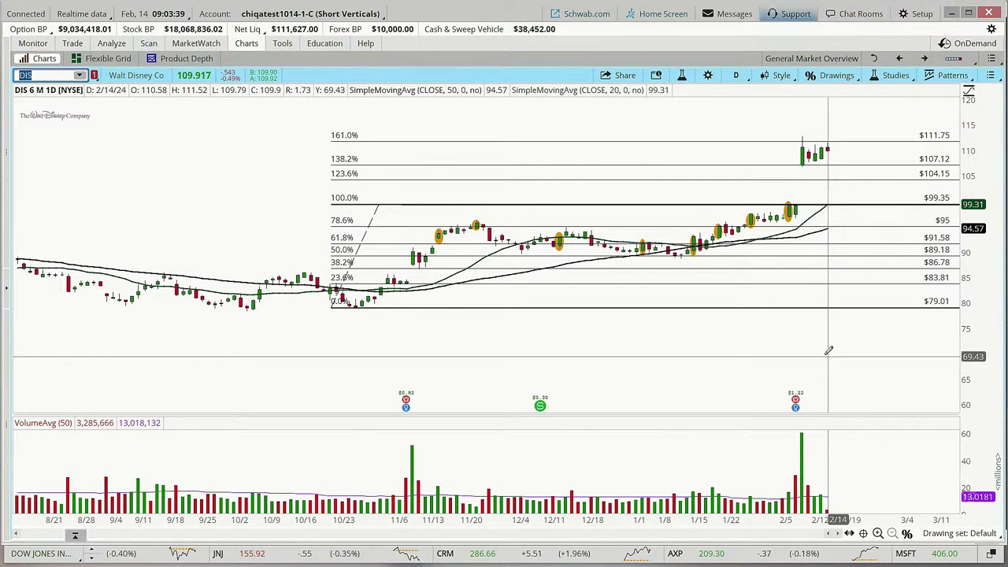
# - Open the study editor for the DIS chart, search for "volumeavg" and select the VolumeAvg study
pyautogui.click(888, 82)
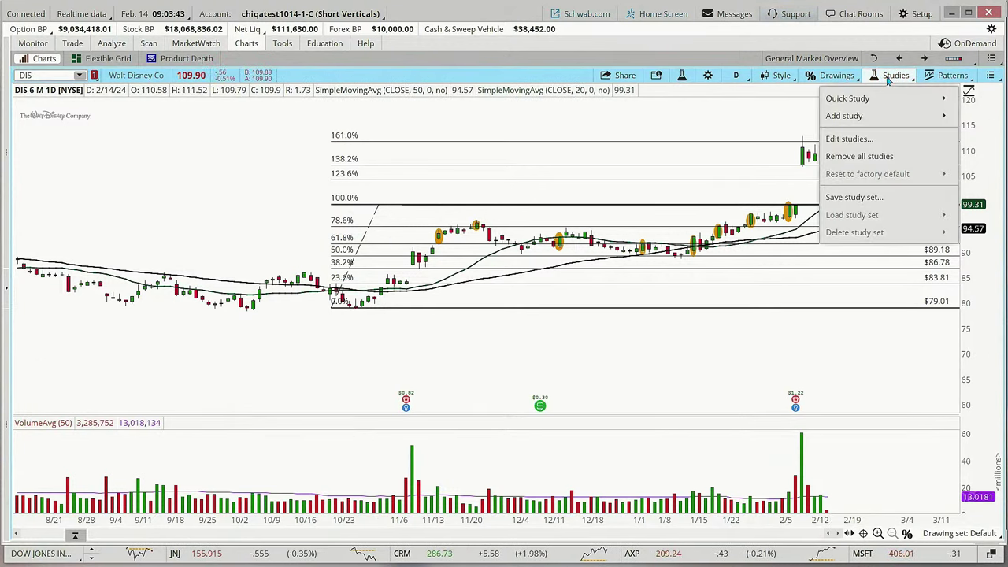
pyautogui.click(849, 140)
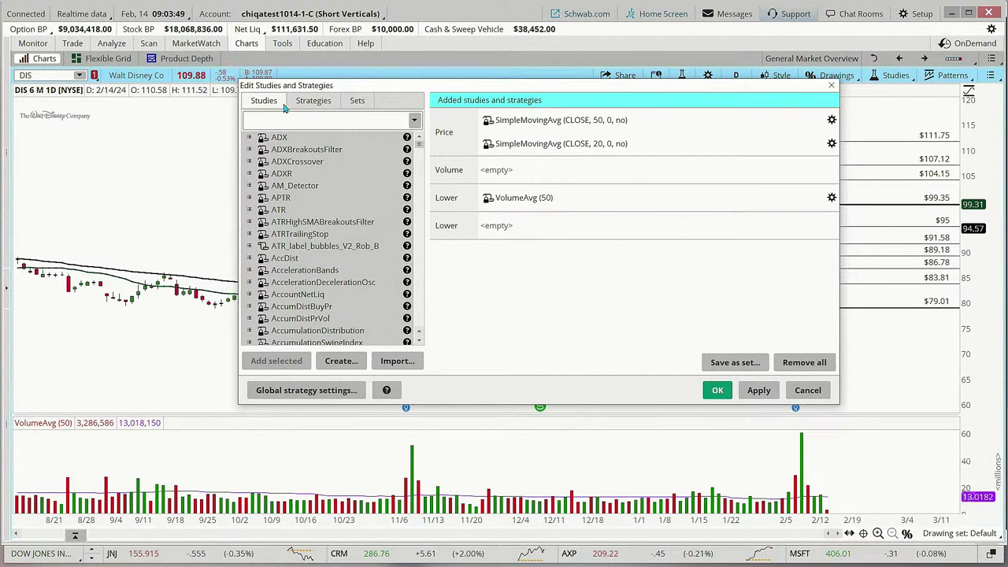
pyautogui.click(280, 117)
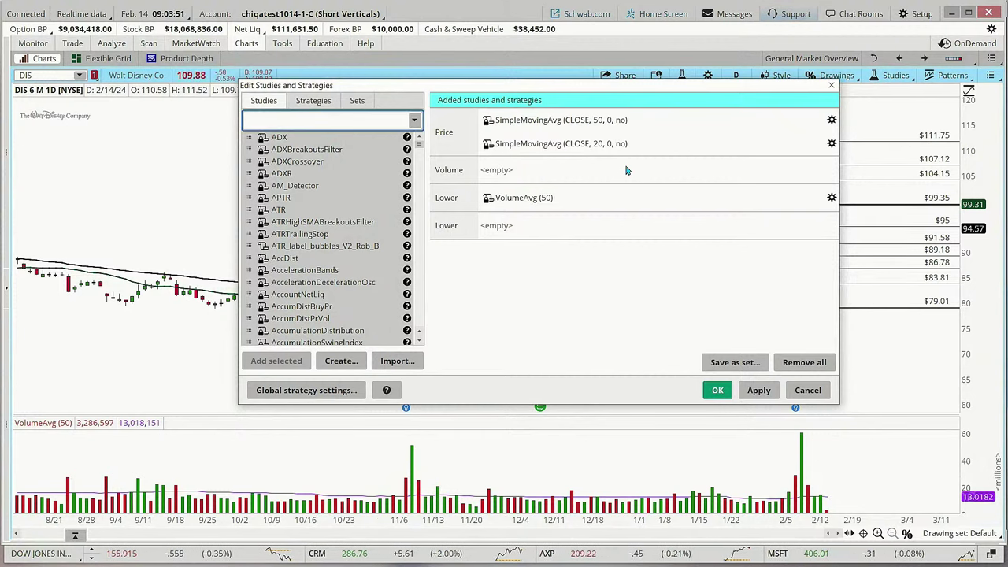
pyautogui.write('v')
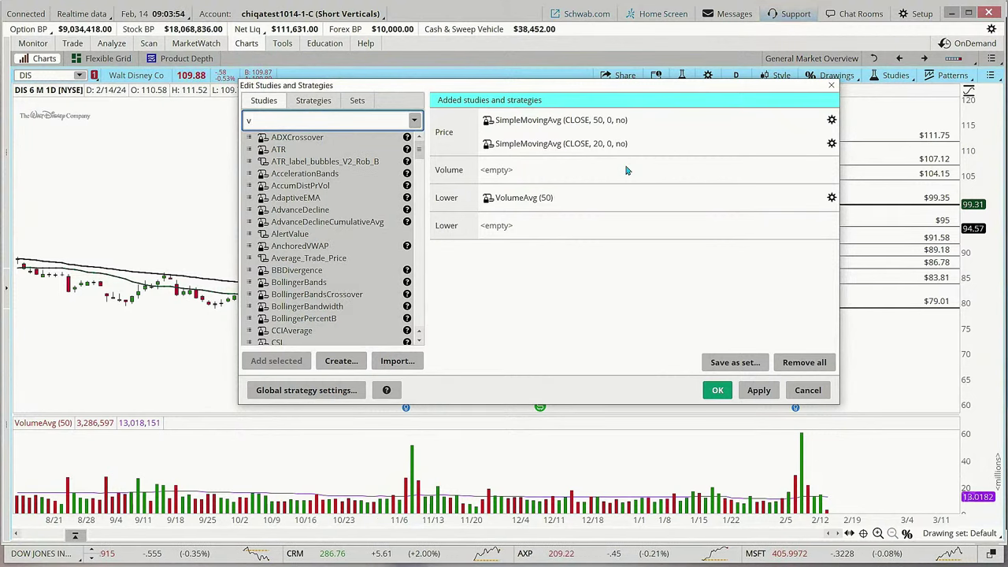
pyautogui.write('olu')
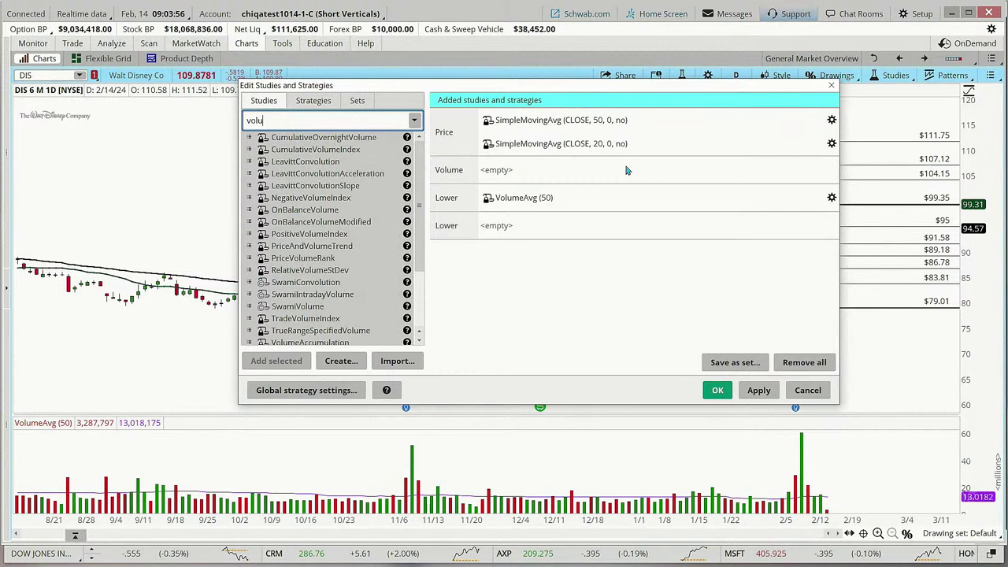
pyautogui.write('meavg')
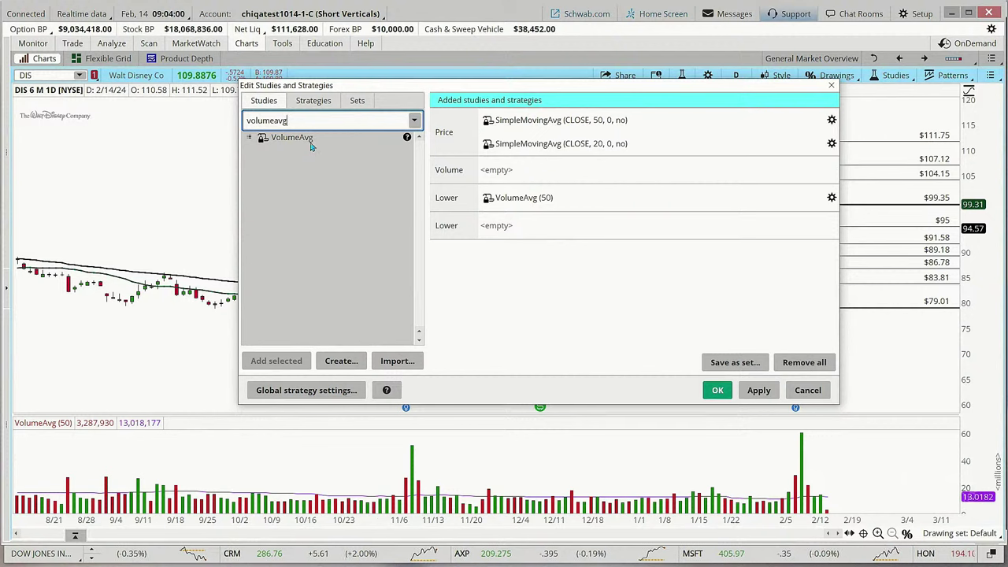
pyautogui.click(291, 138)
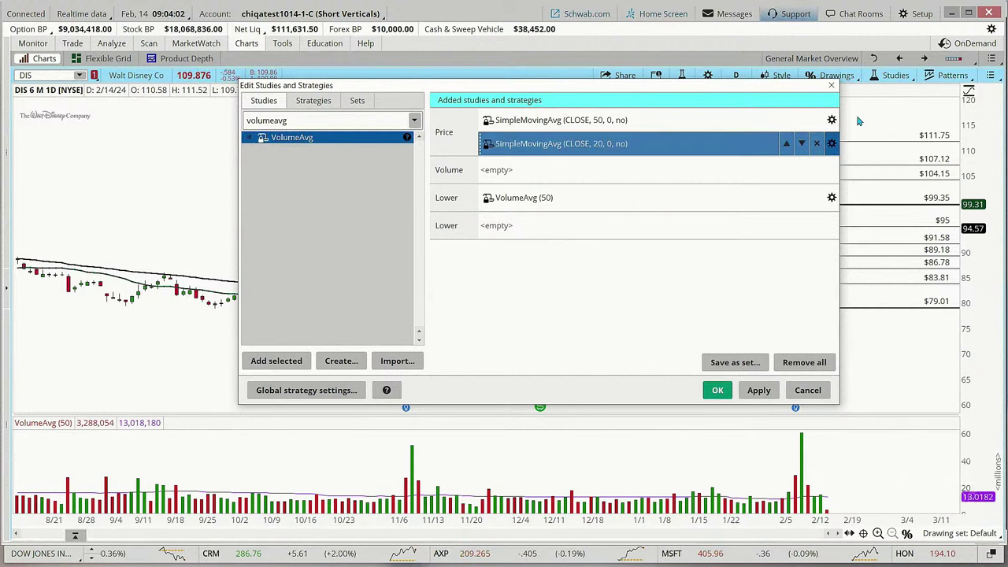
# - Examine the chart's added studies, comparing the 50- and 20-period SimpleMovingAvg entries with the VolumeAvg study
pyautogui.click(554, 206)
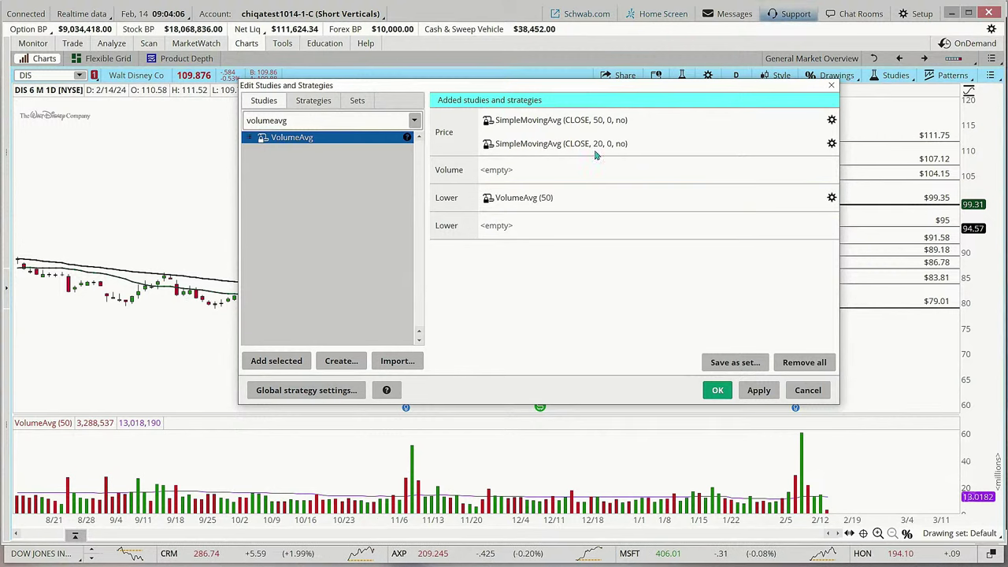
pyautogui.click(613, 118)
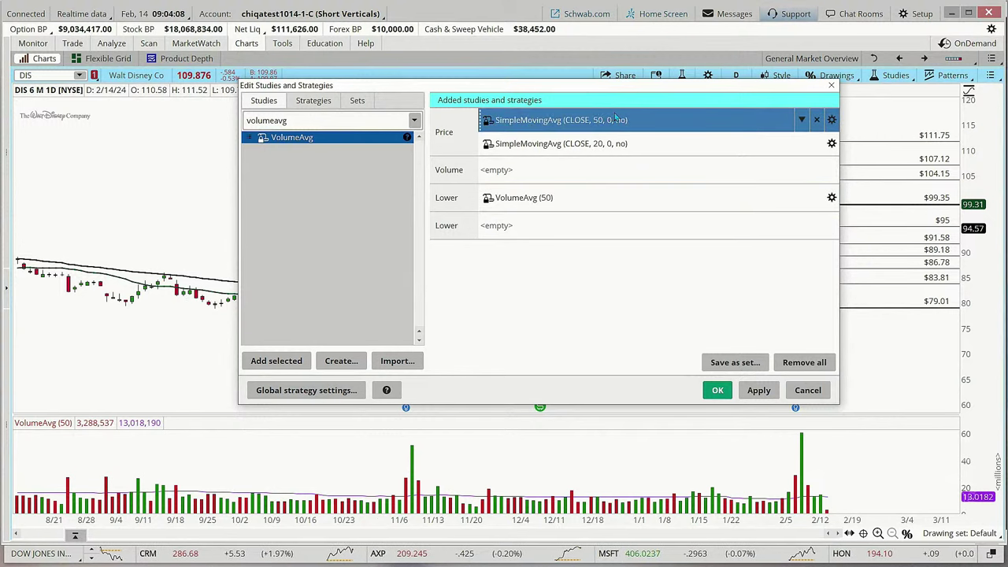
pyautogui.click(541, 206)
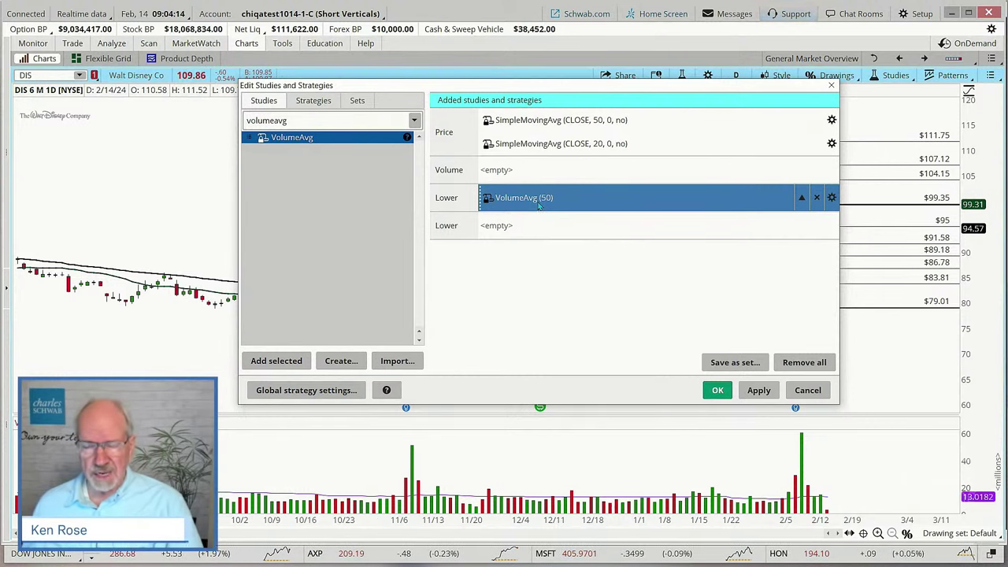
pyautogui.click(603, 154)
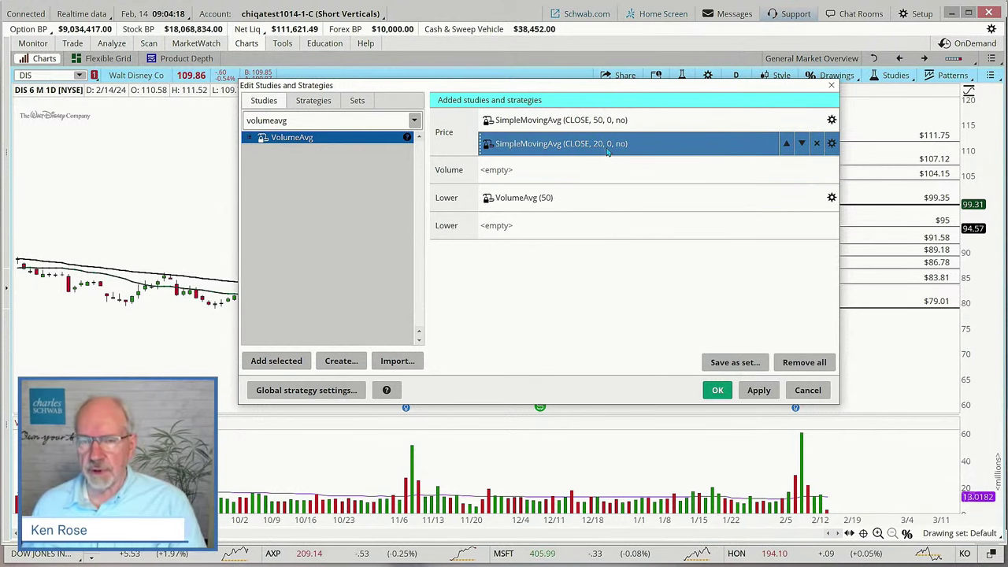
pyautogui.click(544, 197)
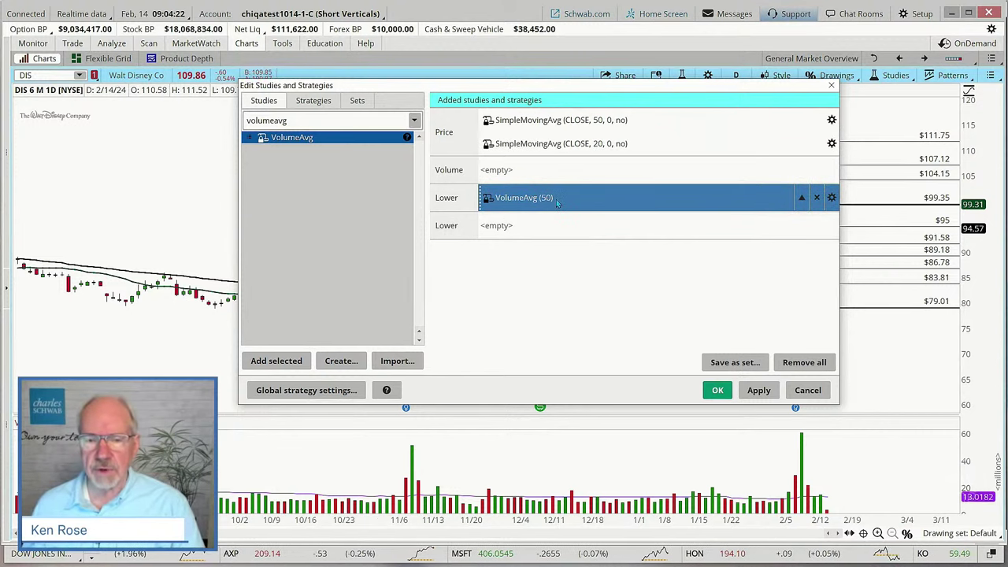
pyautogui.click(654, 118)
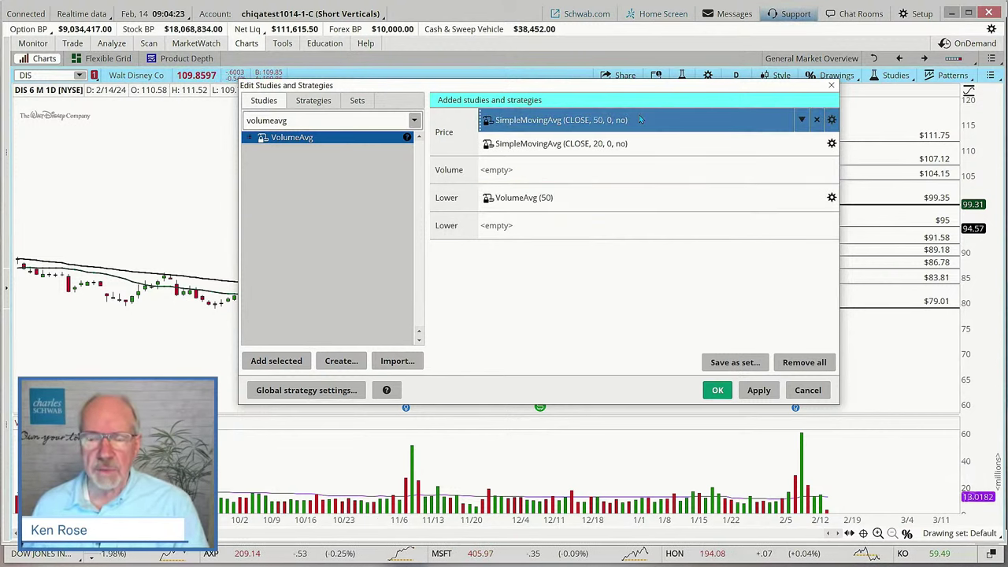
pyautogui.click(638, 143)
pyautogui.click(642, 118)
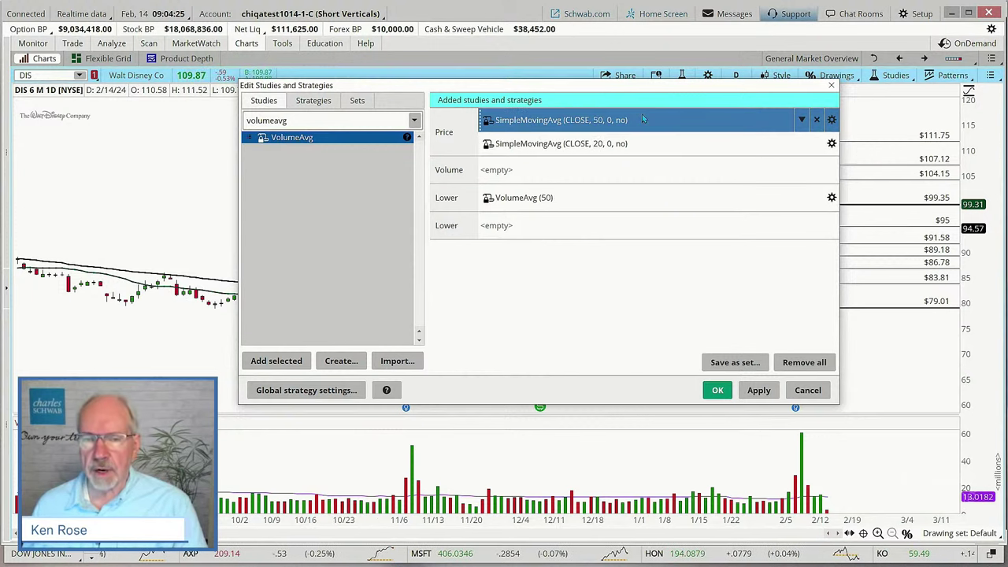
pyautogui.click(555, 203)
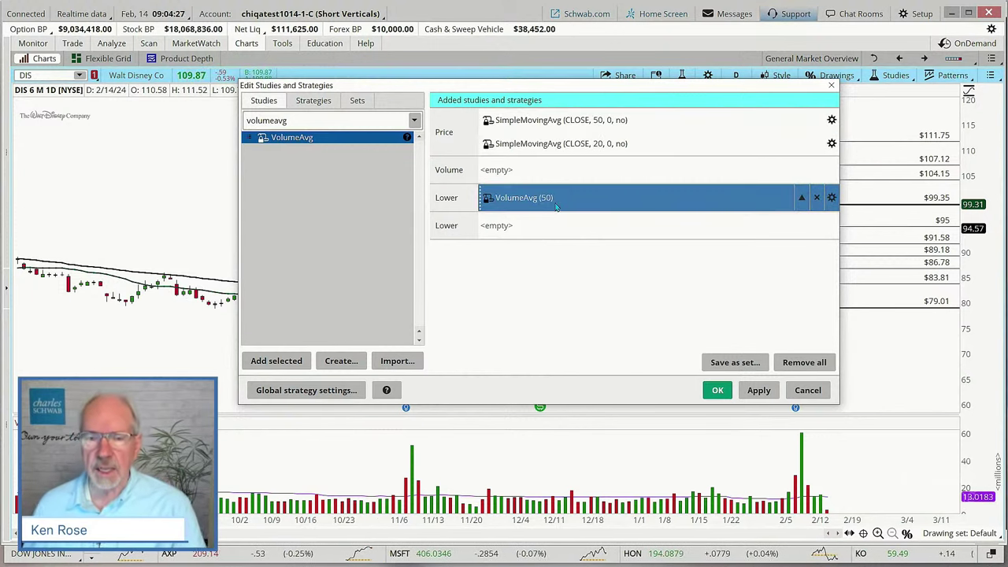
pyautogui.click(590, 143)
pyautogui.click(571, 197)
pyautogui.click(619, 116)
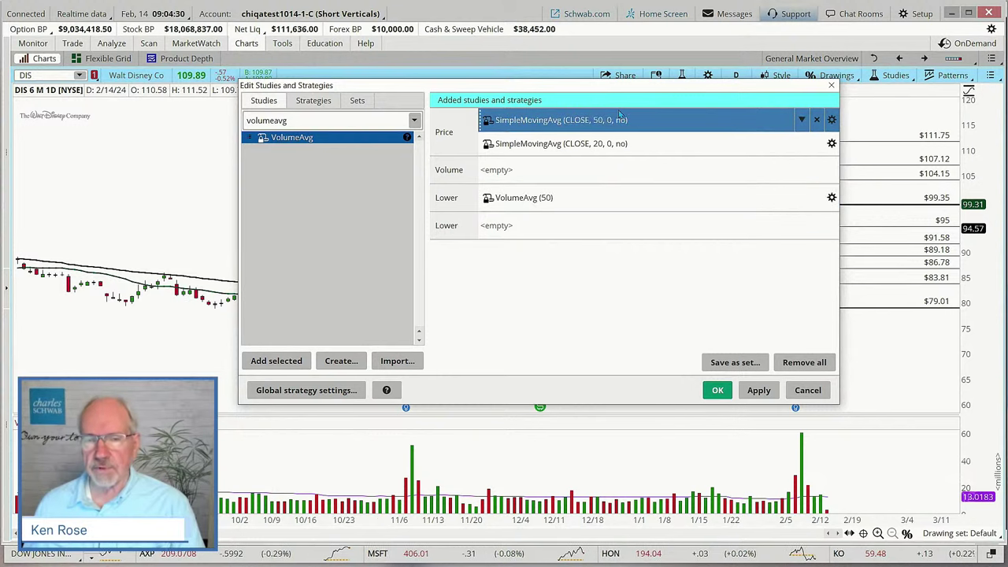
pyautogui.click(571, 197)
pyautogui.click(313, 159)
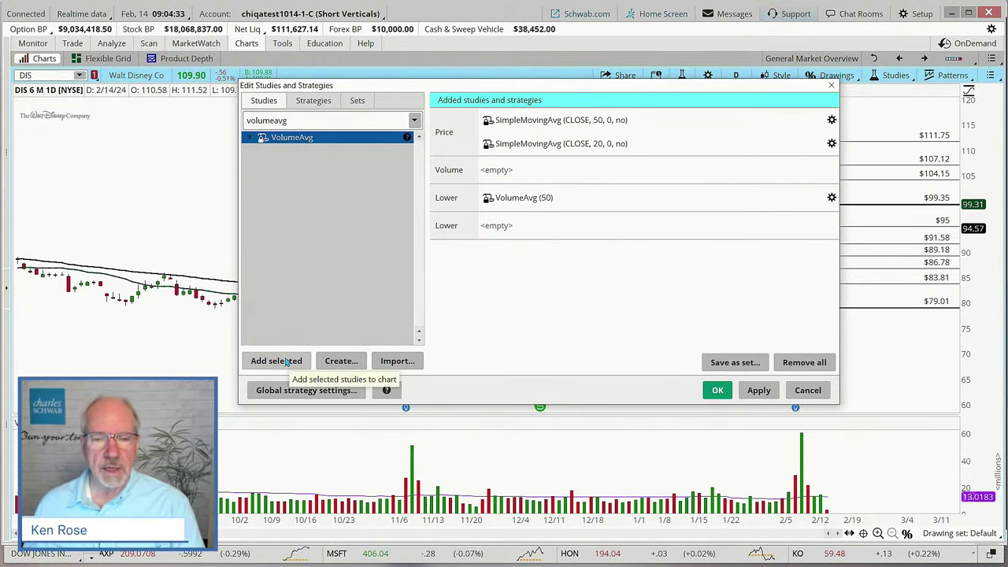
# - Review the length and plot settings of the added VolumeAvg study and close the study editor without changes
pyautogui.click(566, 198)
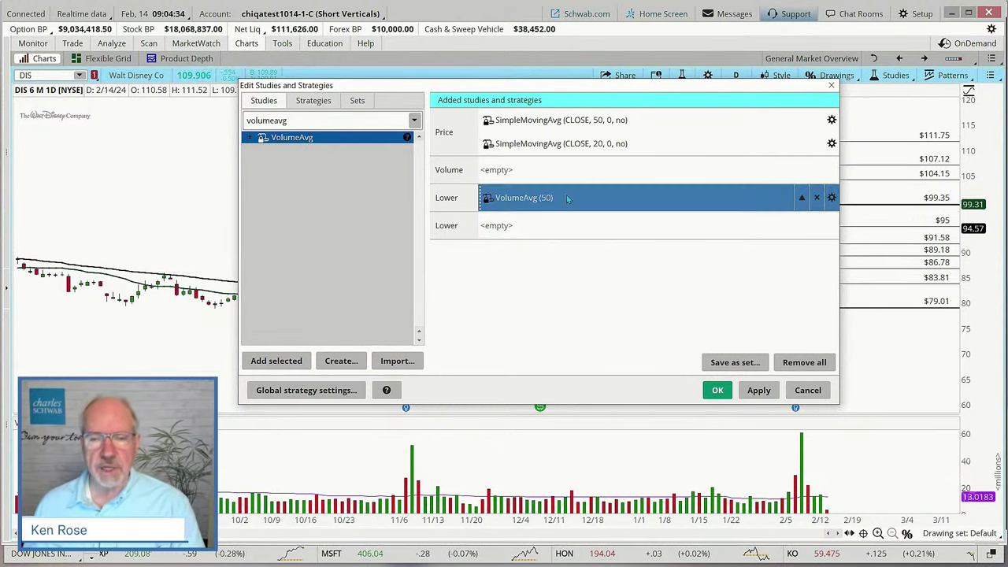
pyautogui.click(832, 198)
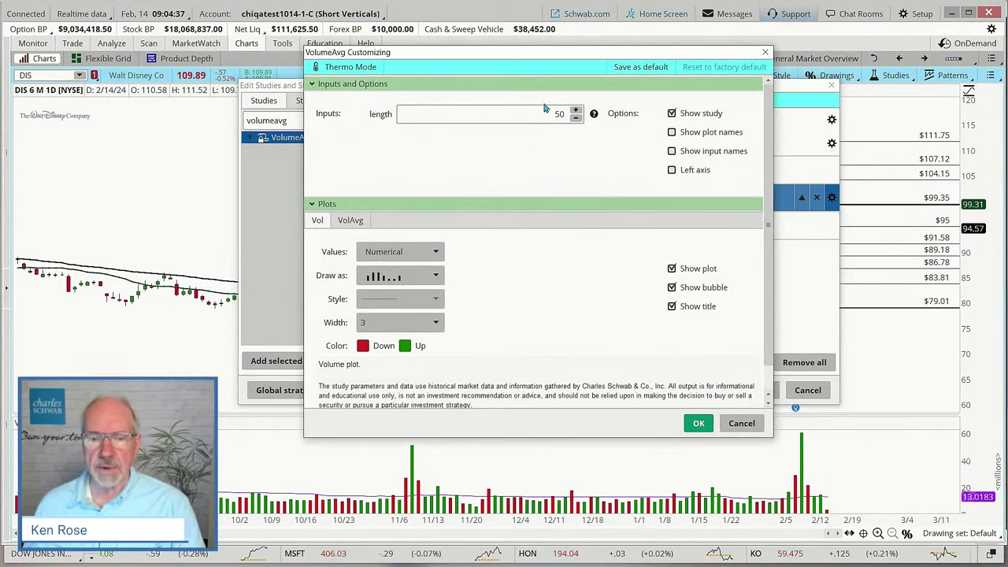
pyautogui.click(698, 423)
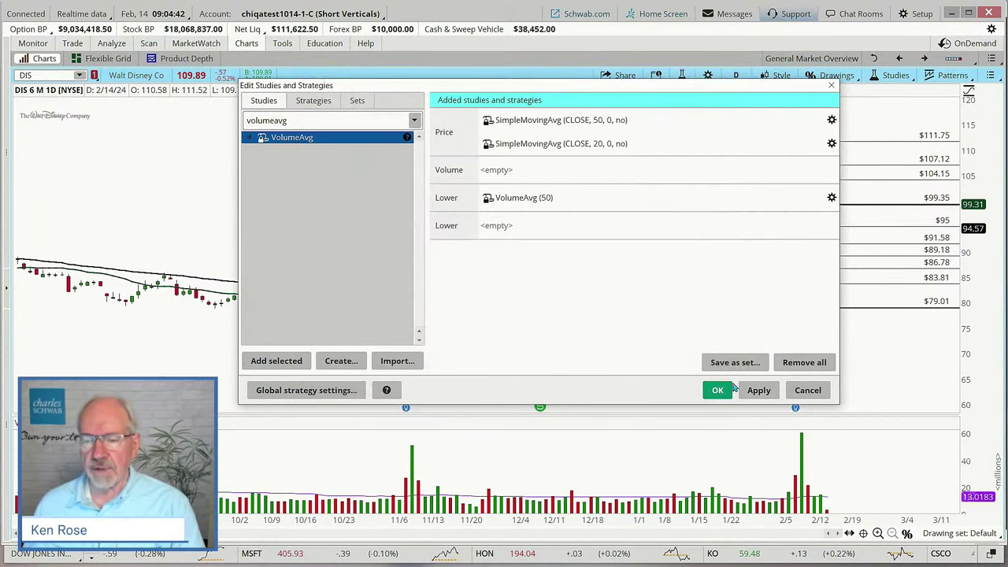
pyautogui.click(804, 390)
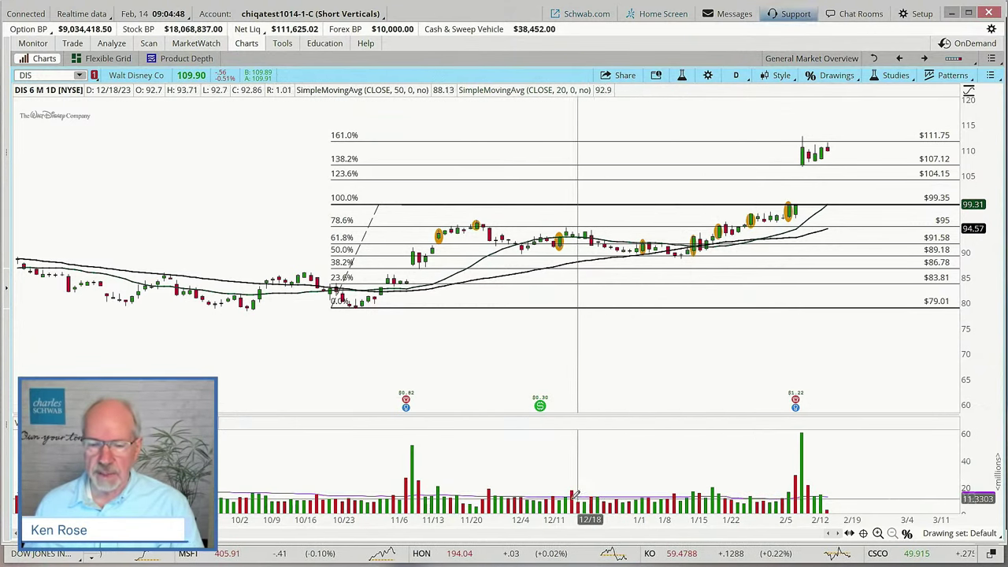
# - Open the customization of the added VolumeAvg study and set the VolAvg plot's color to black
pyautogui.click(891, 75)
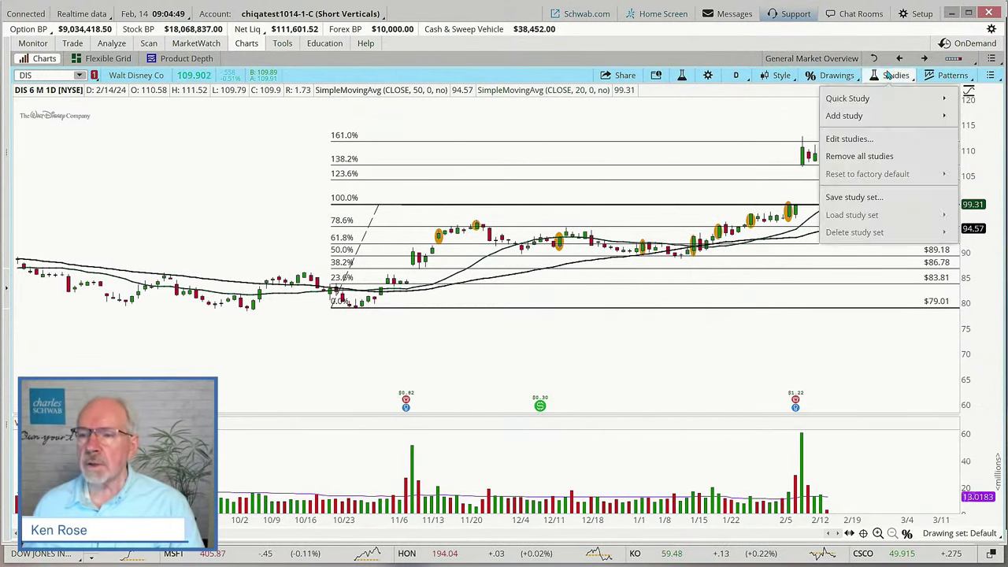
pyautogui.click(845, 140)
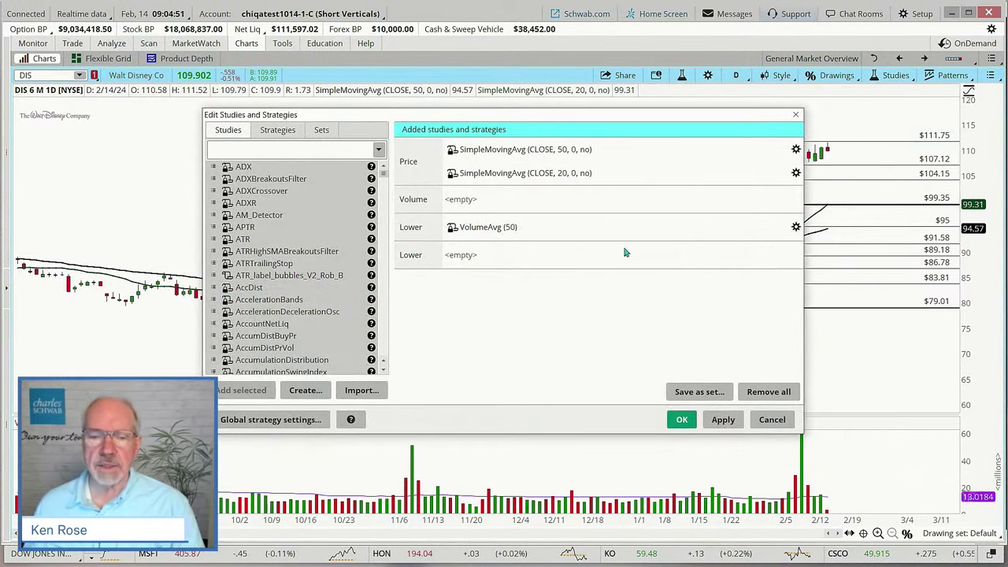
pyautogui.click(796, 226)
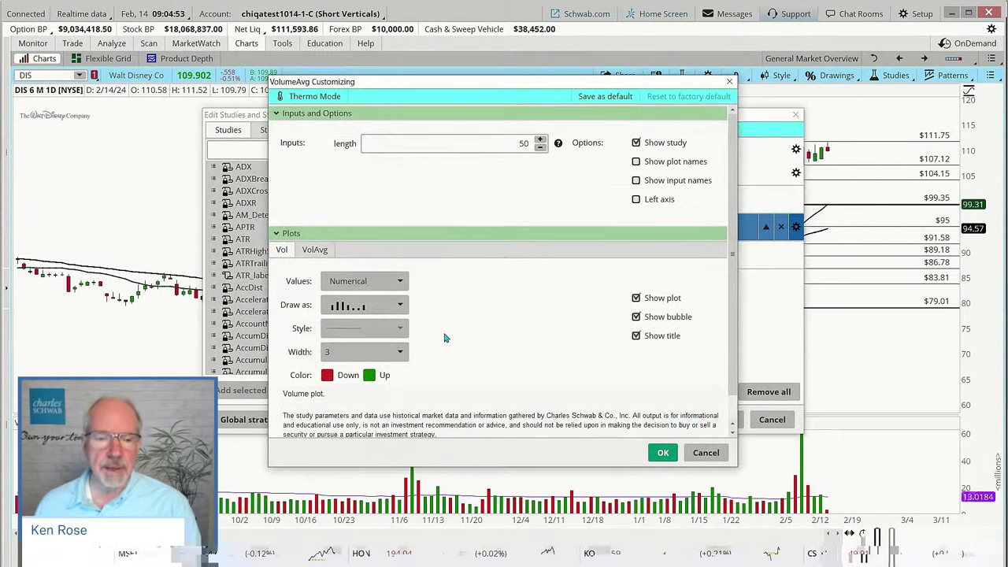
pyautogui.click(315, 249)
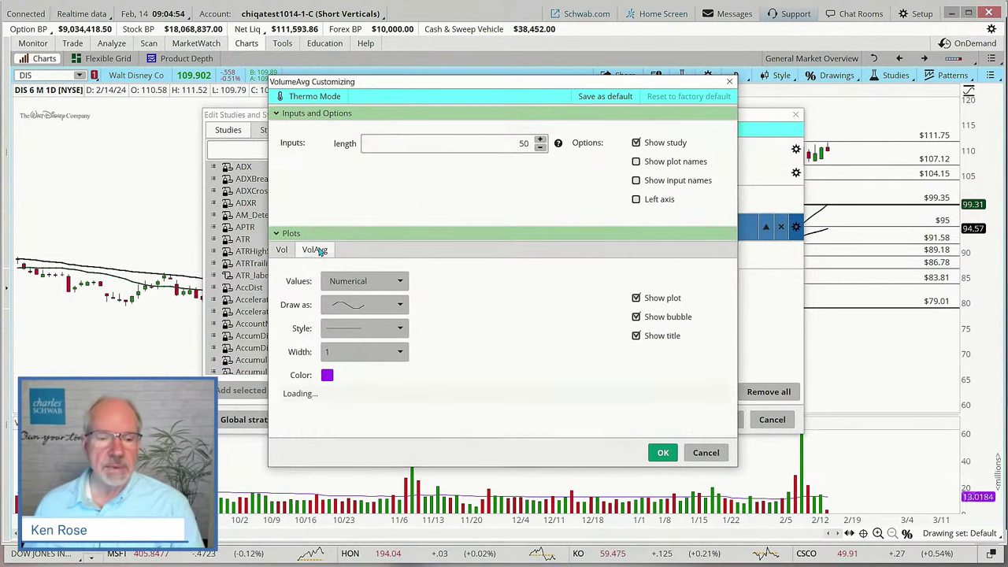
pyautogui.click(327, 376)
pyautogui.click(347, 417)
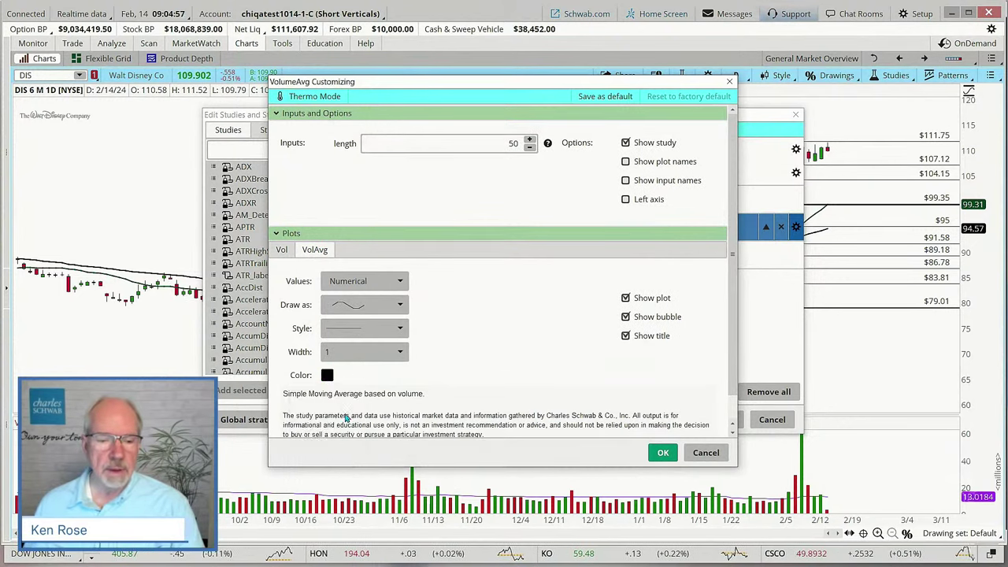
# - Set the VolAvg line width to 2 and apply the study changes to the DIS chart
pyautogui.click(349, 355)
pyautogui.click(331, 394)
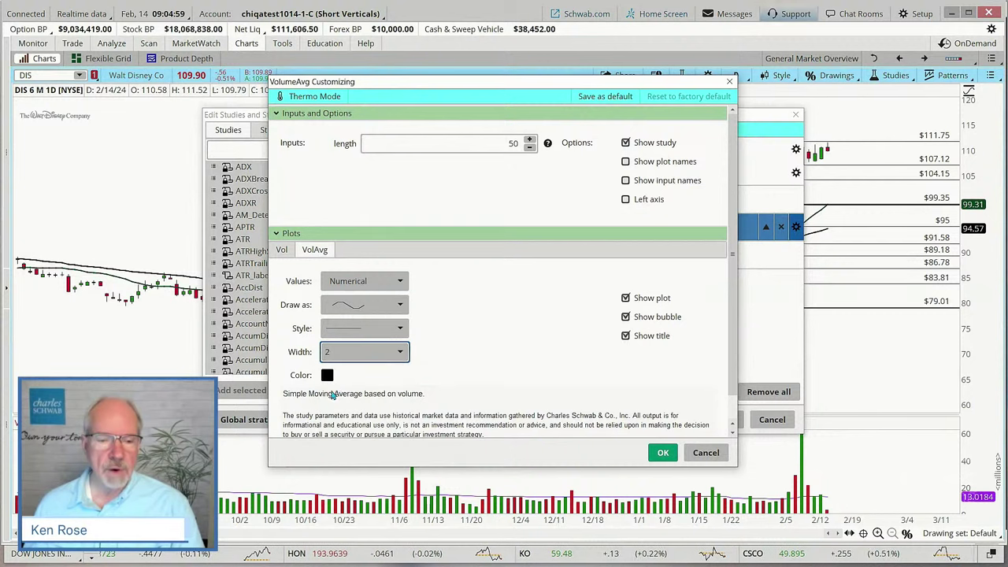
pyautogui.click(663, 452)
pyautogui.click(722, 419)
pyautogui.click(682, 420)
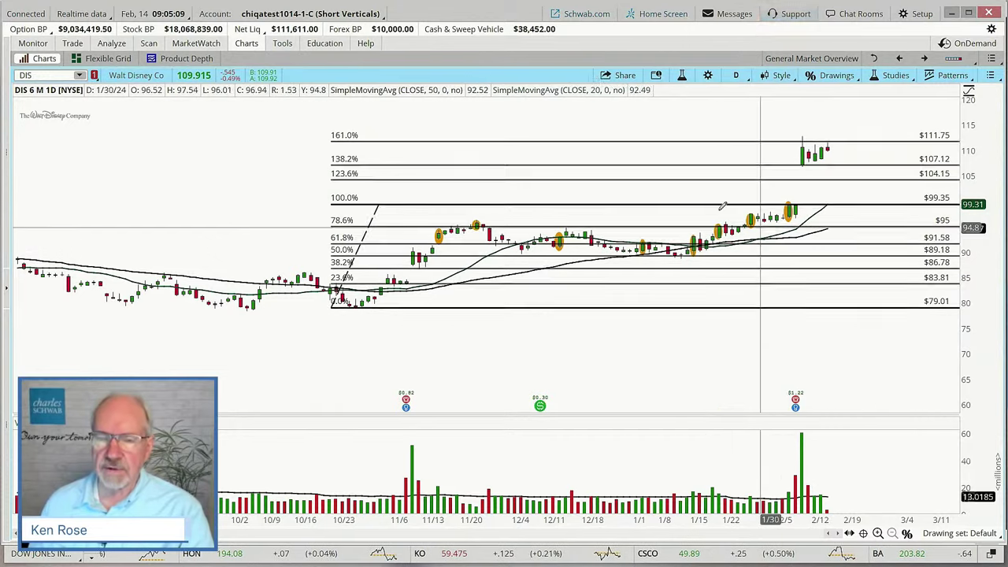
# - Examine the DIS chart's Fibonacci retracement levels, the candles around them and the marked candles from November through early January
pyautogui.moveTo(710, 202)
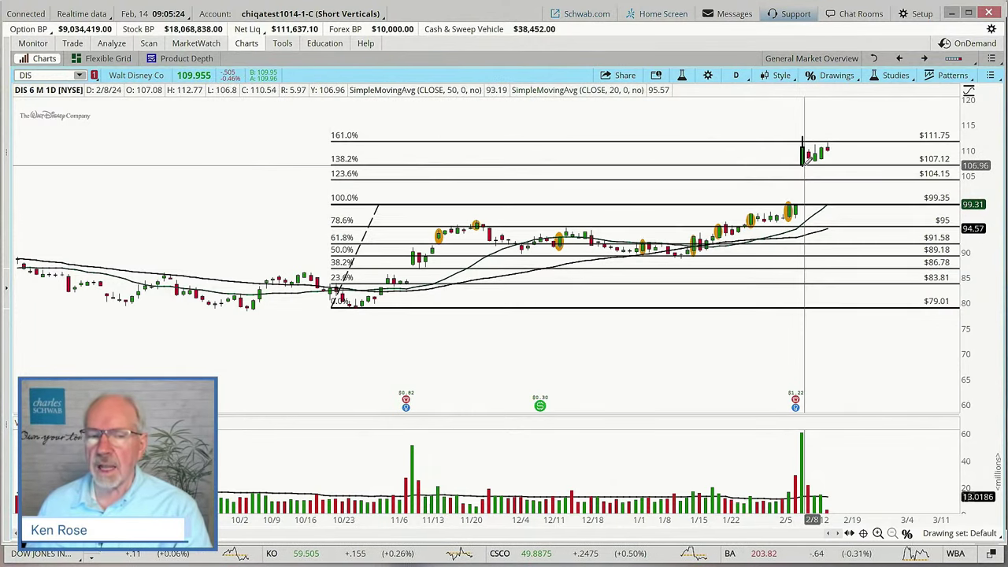
pyautogui.moveTo(806, 160)
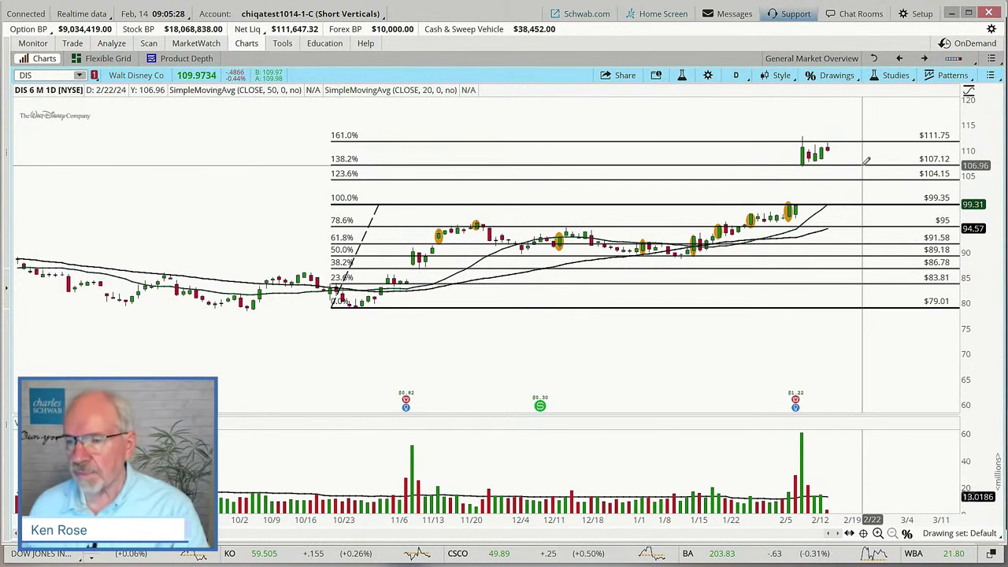
pyautogui.moveTo(865, 161)
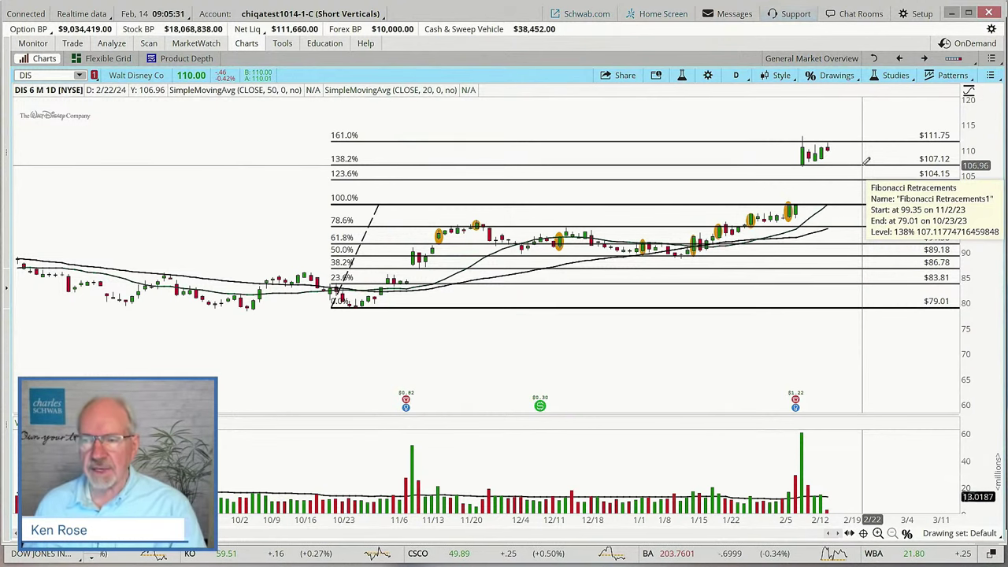
pyautogui.moveTo(956, 161)
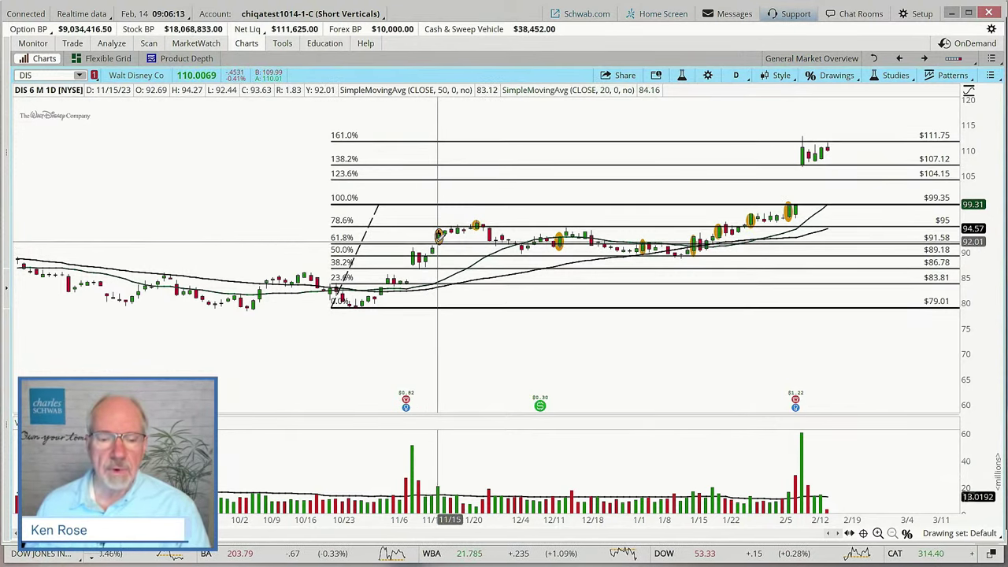
pyautogui.moveTo(438, 238)
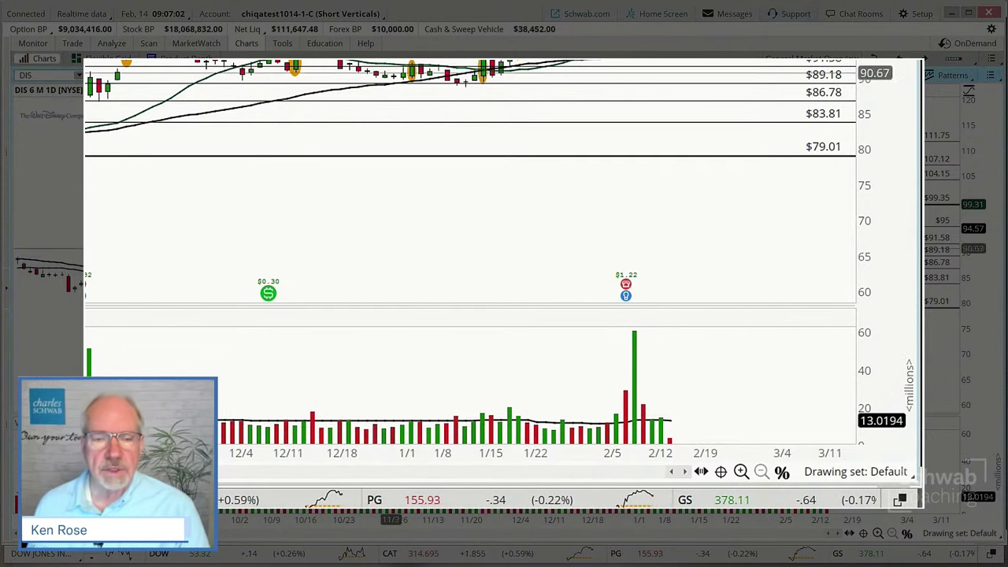
pyautogui.moveTo(87, 71)
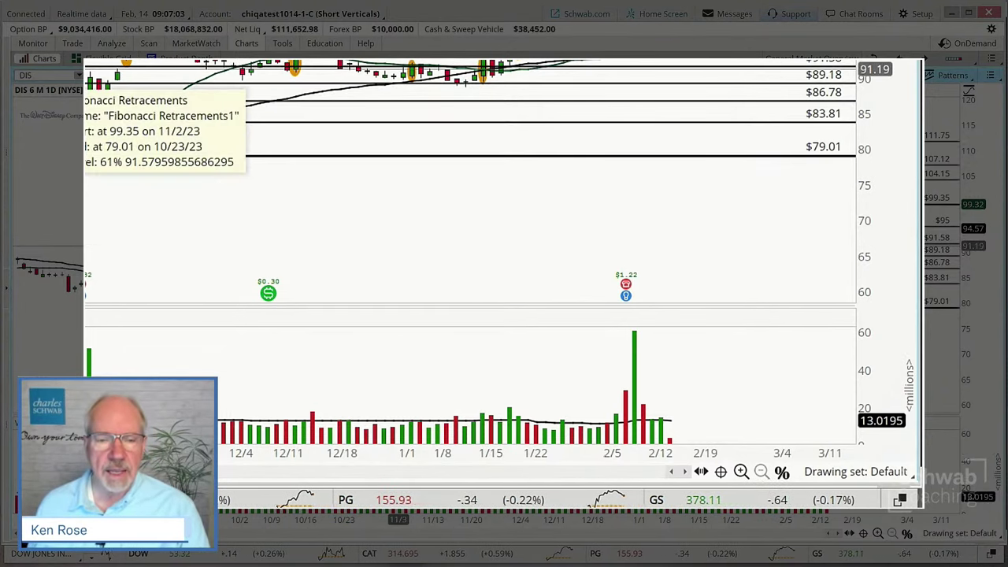
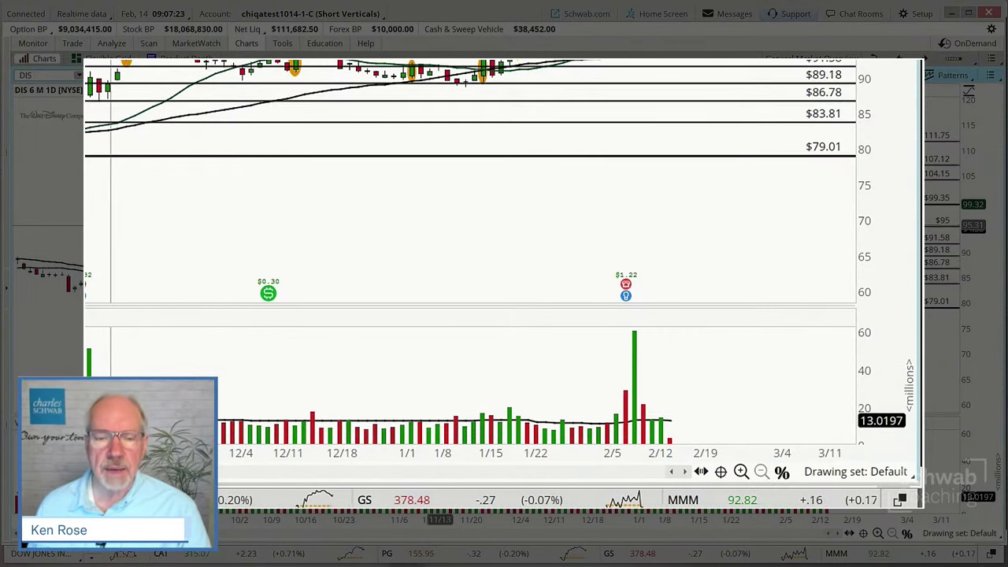
pyautogui.moveTo(108, 63)
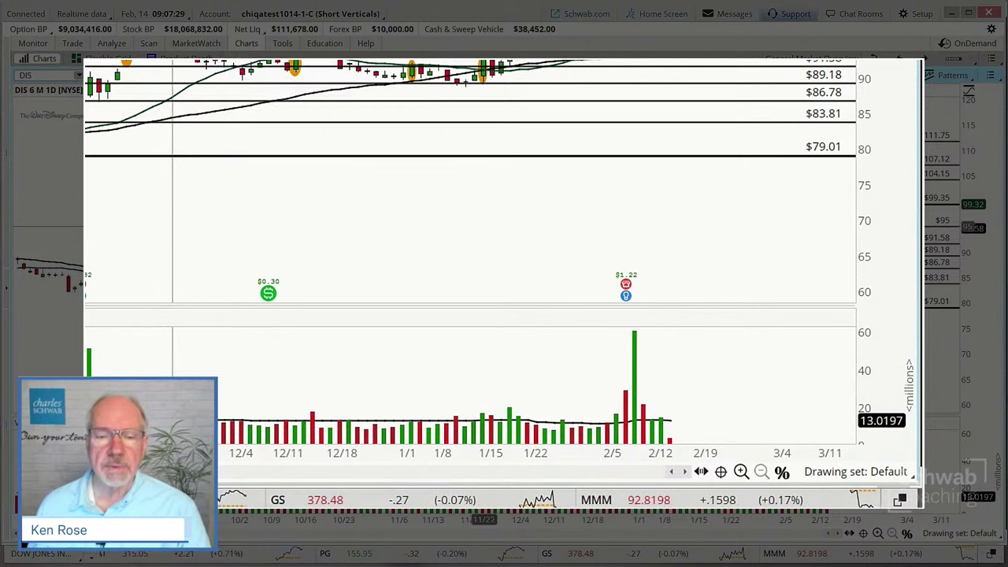
pyautogui.moveTo(178, 63)
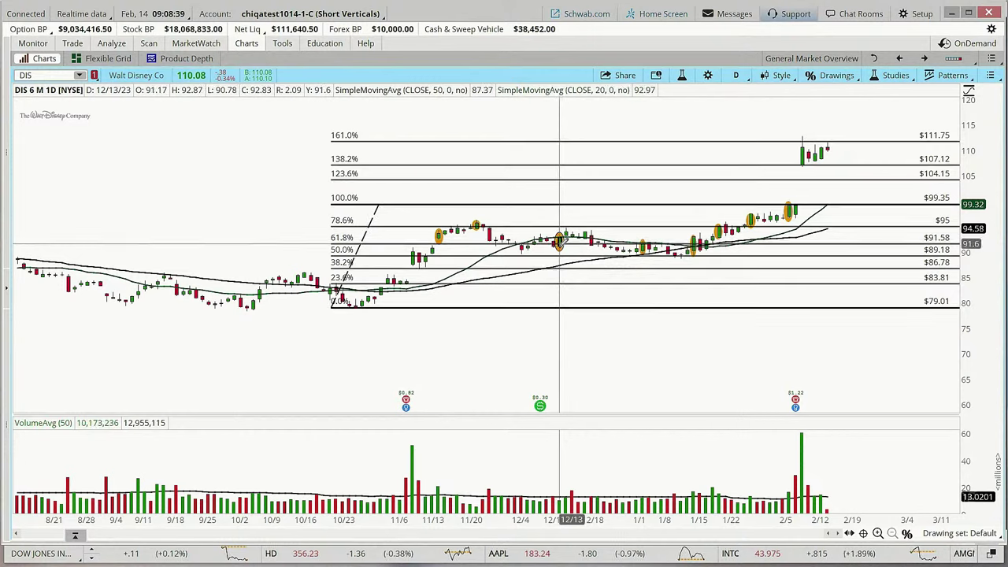
pyautogui.moveTo(560, 241)
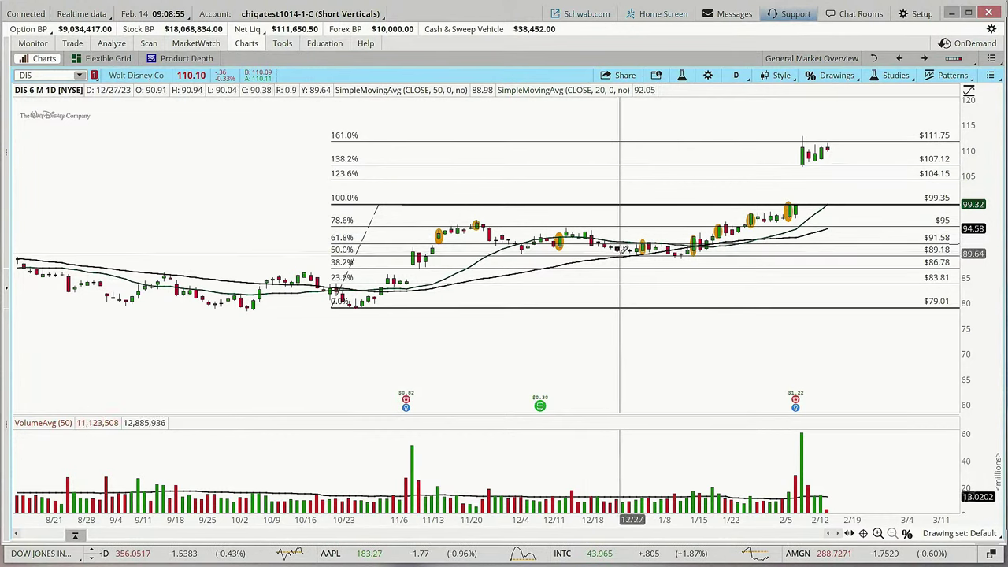
pyautogui.moveTo(631, 250)
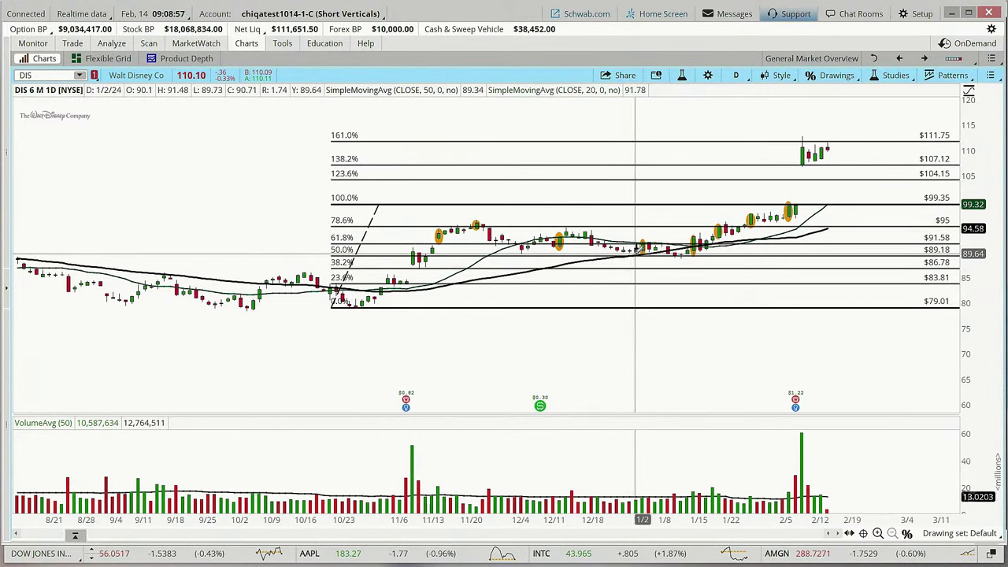
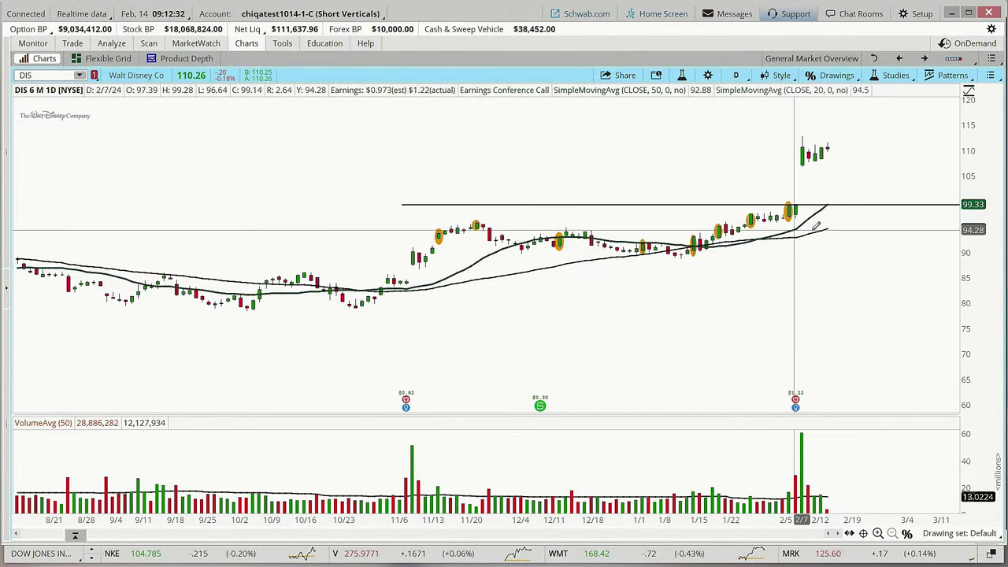
pyautogui.click(411, 223)
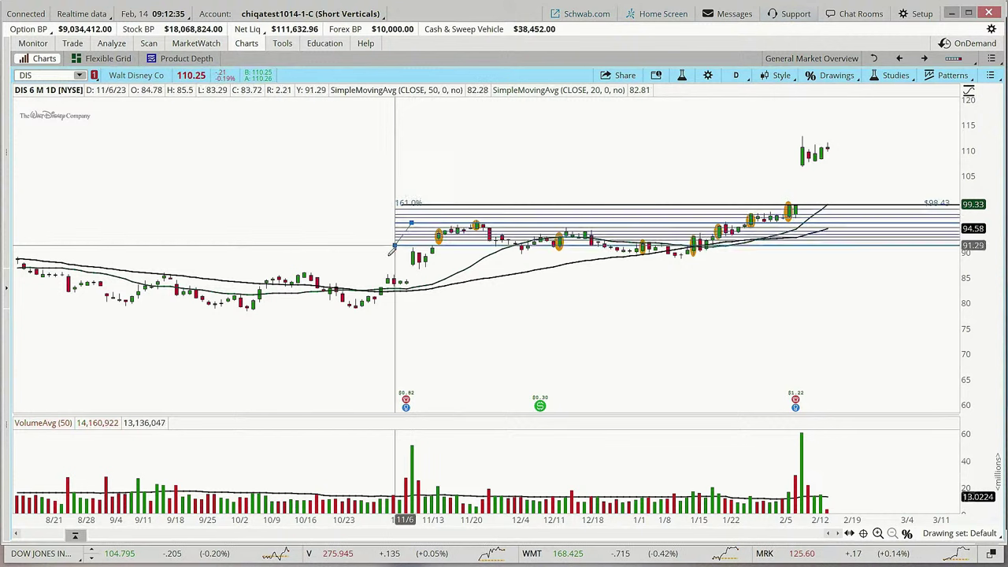
pyautogui.click(339, 307)
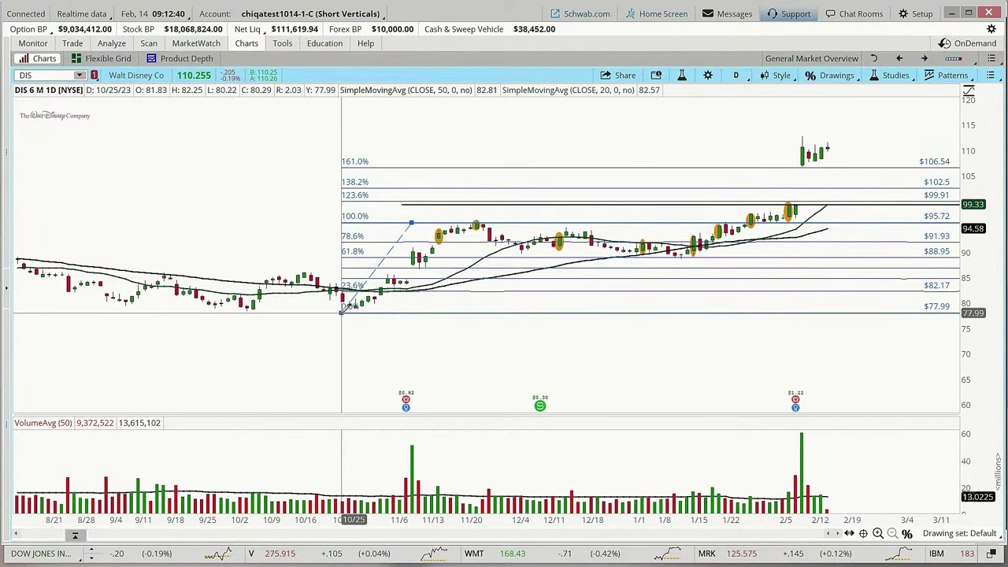
pyautogui.rightClick(341, 309)
pyautogui.click(385, 259)
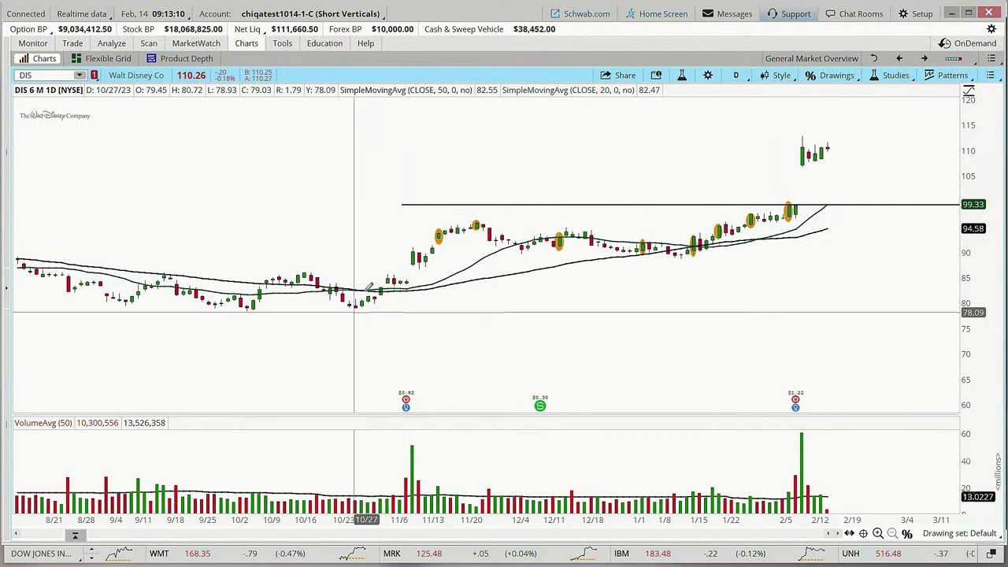
# - Draw a Fibonacci retracement on the DIS chart from about 96.45 on 11/8/23 to about 78.92 on 10/26/23
pyautogui.moveTo(408, 219); pyautogui.dragTo(351, 308)
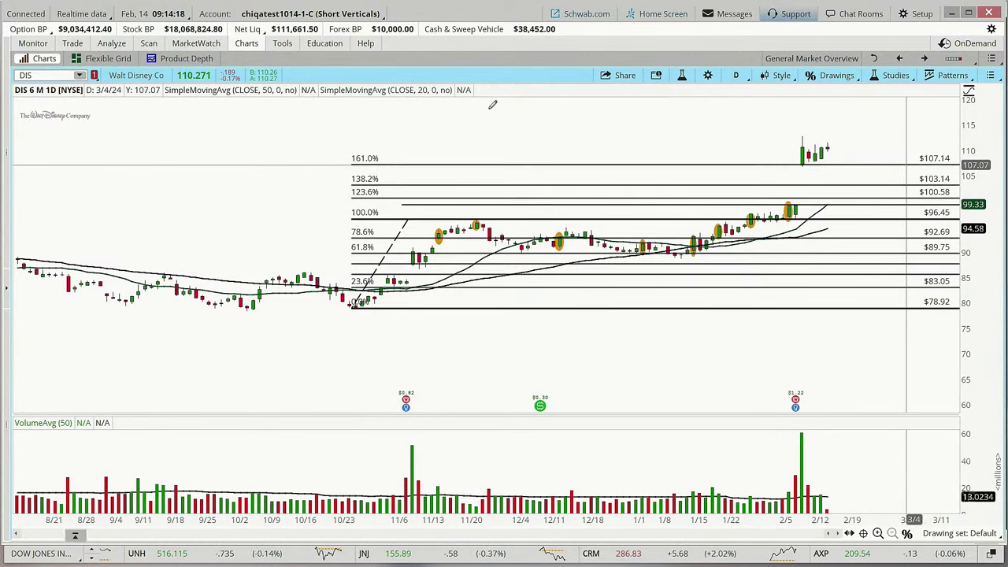
# - Open the DIS option chain for all products, collapse the 8 MAR 24 expiration and expand it again to view its strikes
pyautogui.moveTo(72, 47)
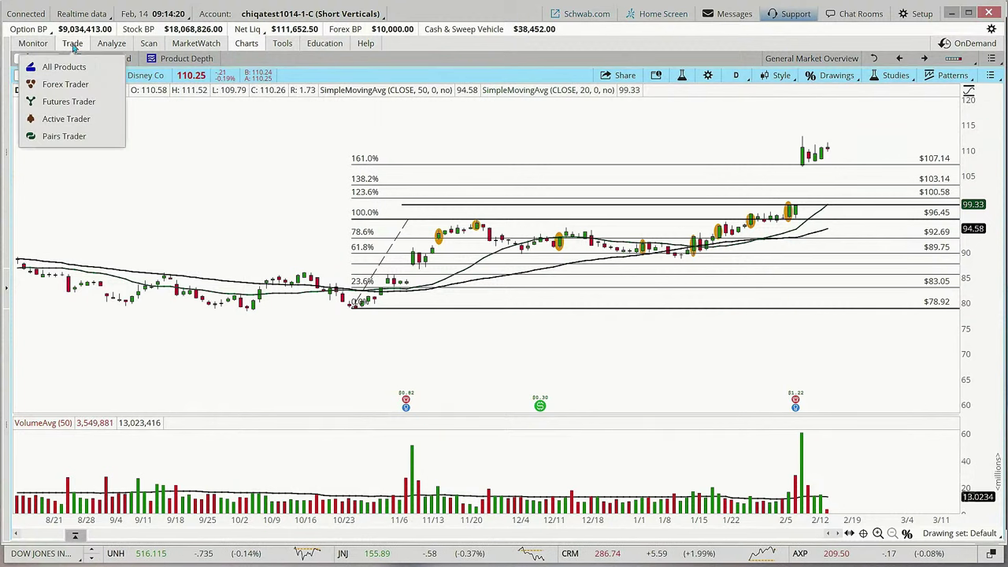
pyautogui.click(72, 45)
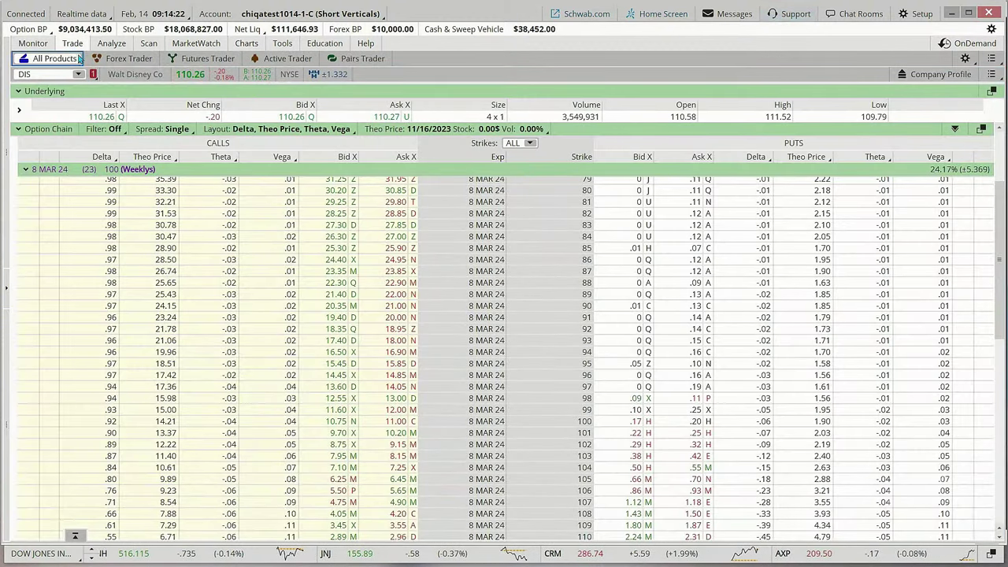
pyautogui.click(25, 170)
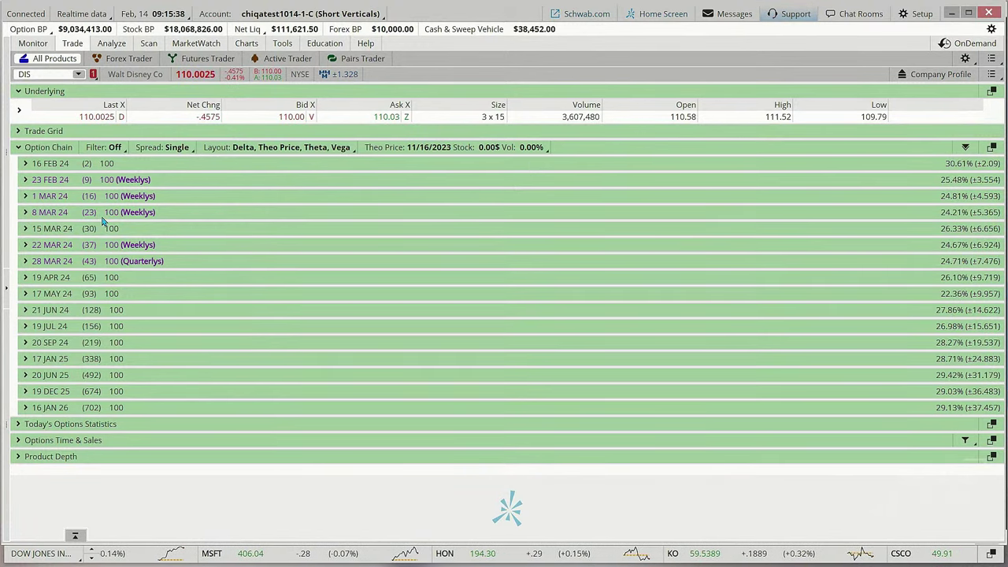
pyautogui.click(26, 213)
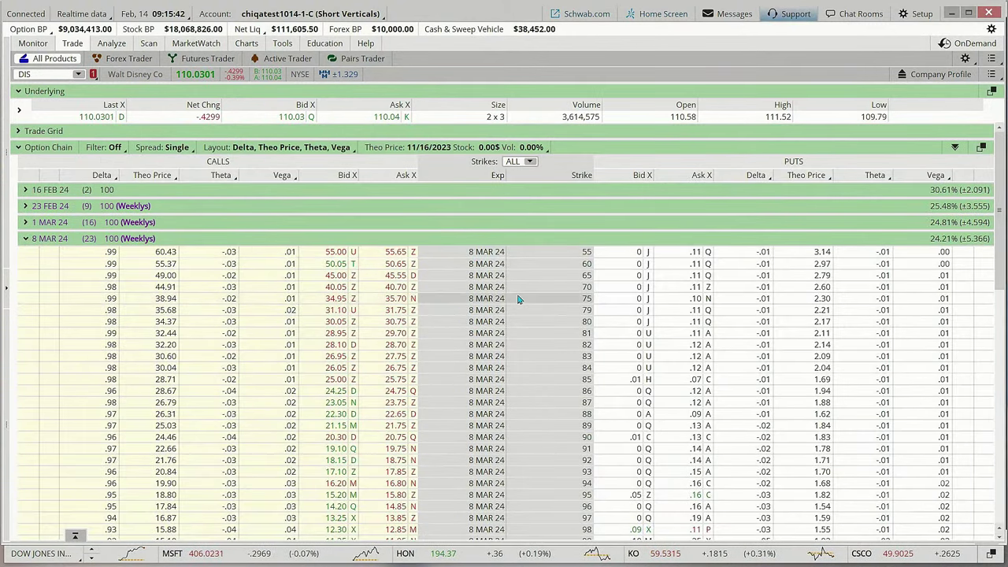
pyautogui.scroll(-5, 828, 358)
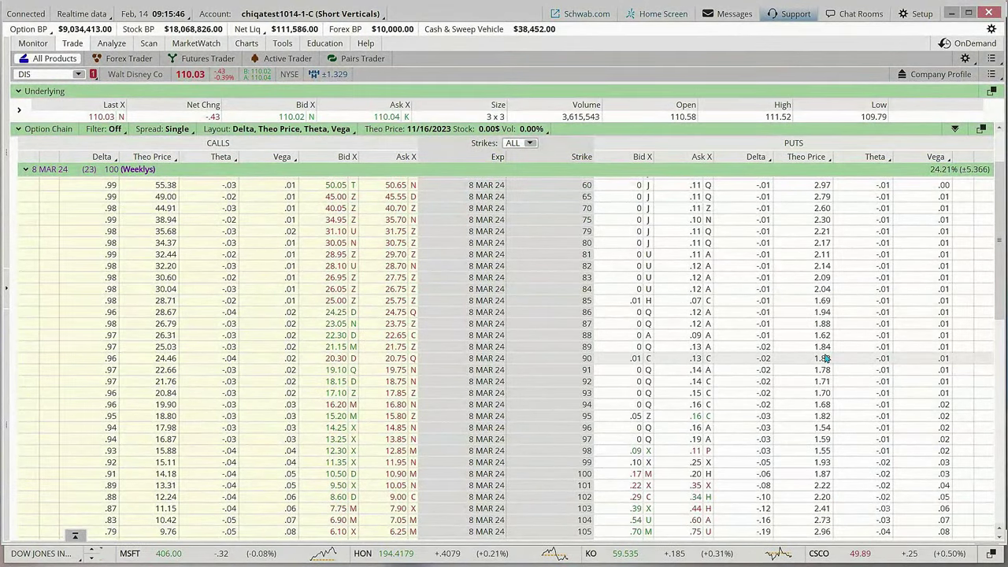
pyautogui.scroll(1, 826, 359)
pyautogui.scroll(1, 826, 358)
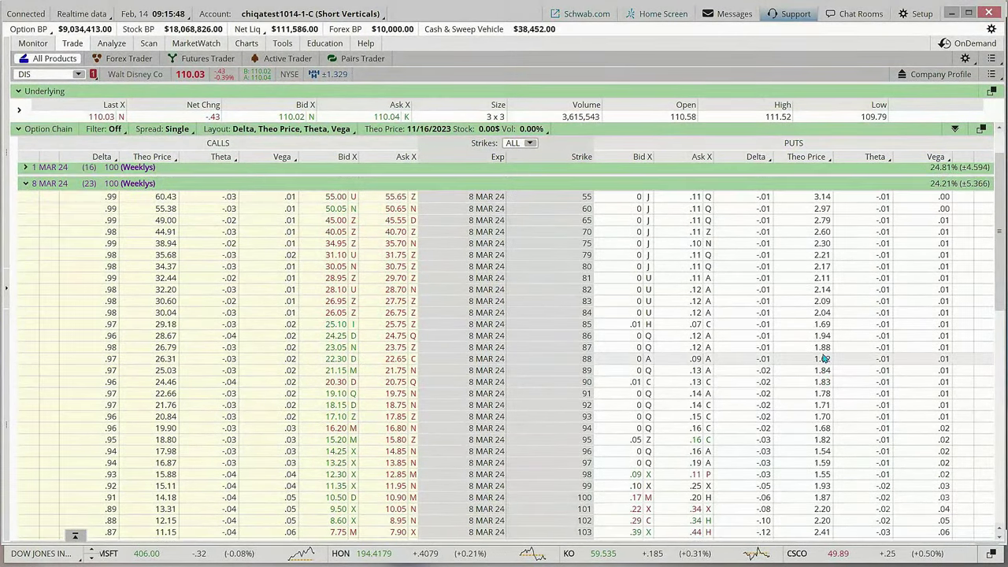
# - Check the price of the 161% Fibonacci retracement level on the DIS chart
pyautogui.click(245, 44)
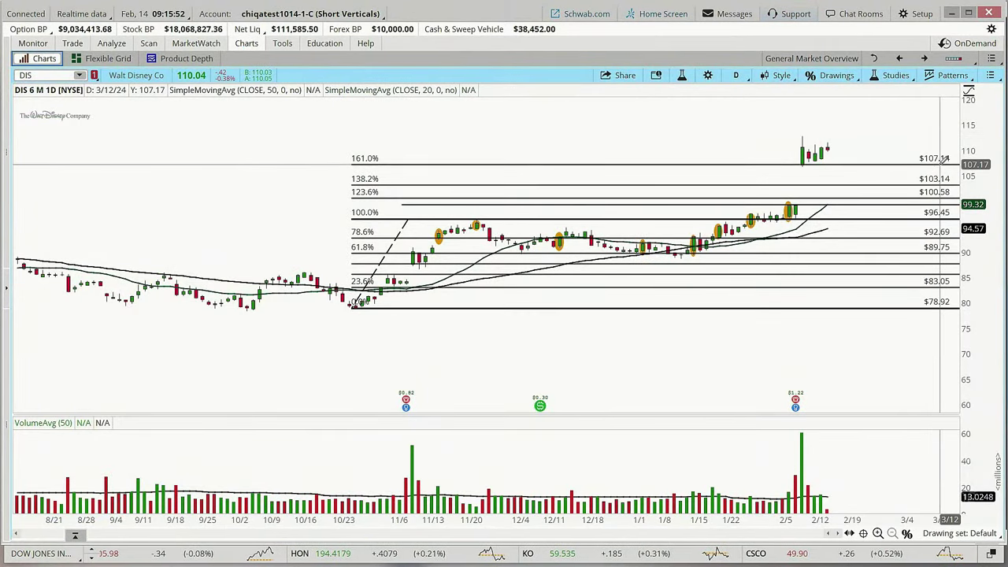
pyautogui.moveTo(945, 158)
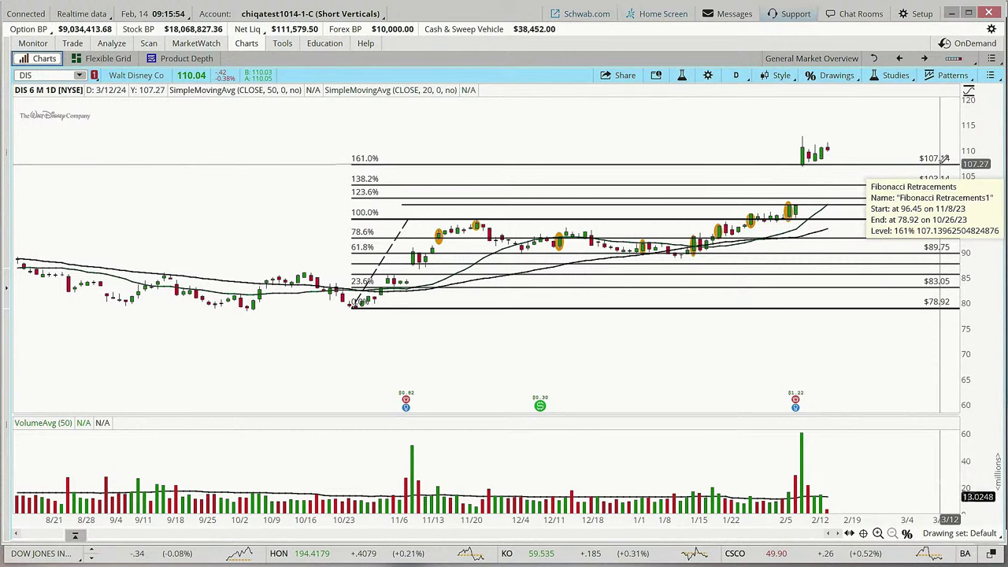
# - Return to the DIS option chain and create a sell vertical order from the 8 MAR 24 107-strike put
pyautogui.click(69, 47)
pyautogui.scroll(-4, 647, 309)
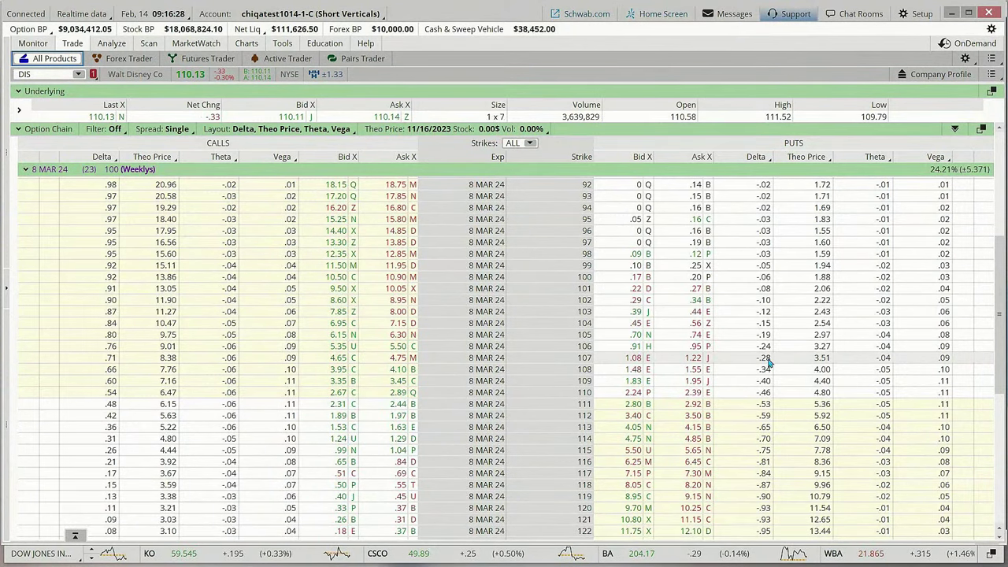
pyautogui.rightClick(636, 366)
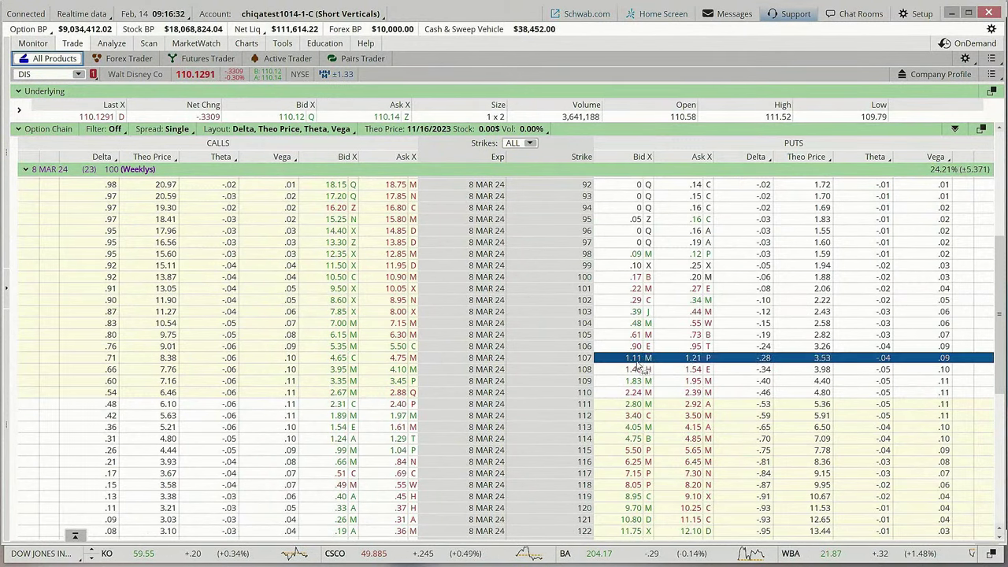
pyautogui.moveTo(675, 303)
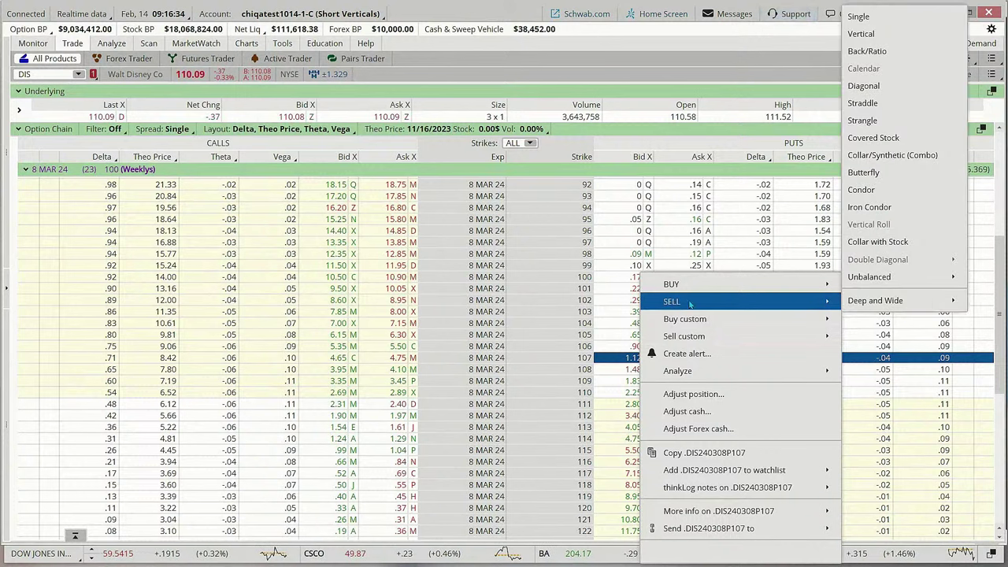
pyautogui.moveTo(873, 303)
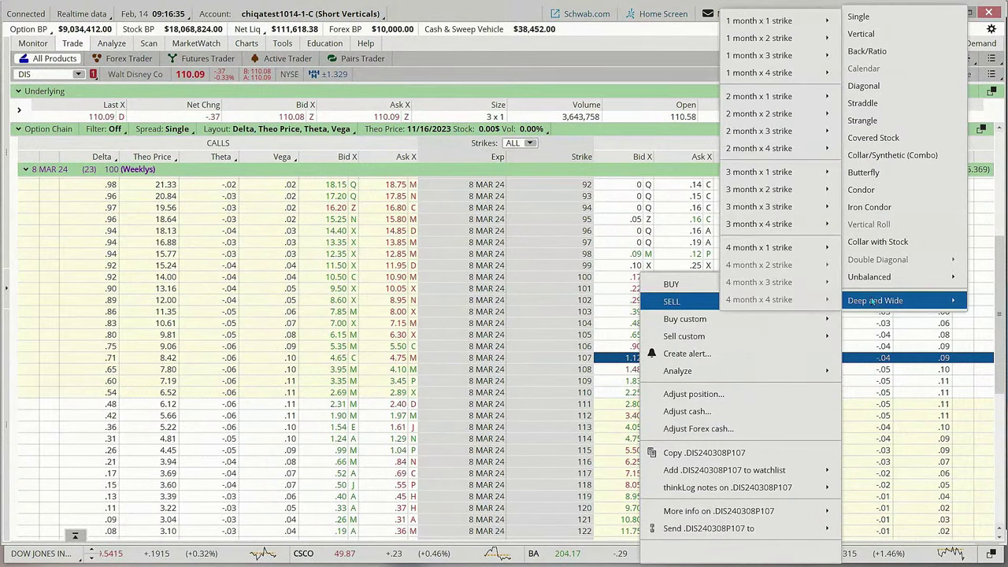
pyautogui.click(861, 34)
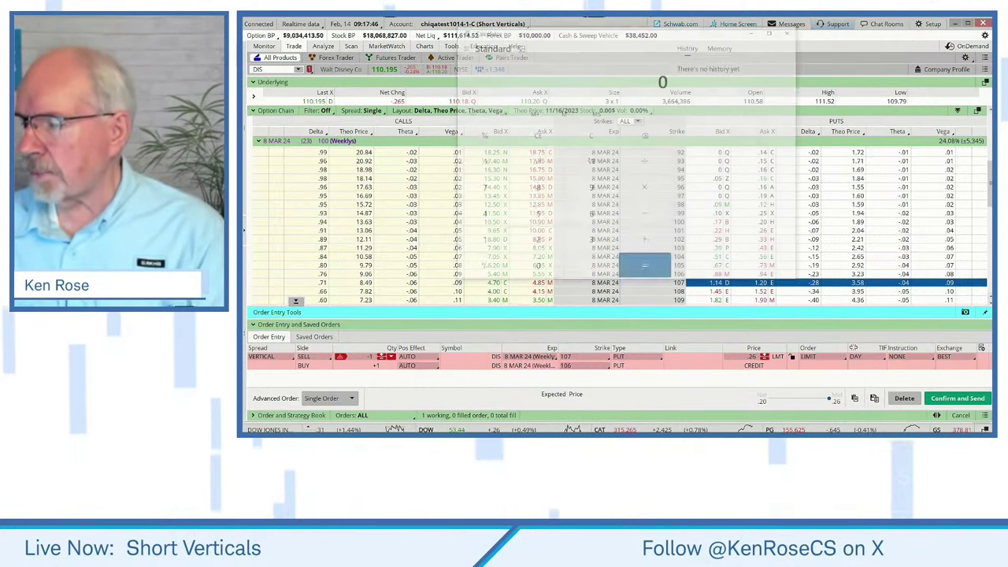
# - In the Calculator app, move the window clear of the order entry and subtract 23 from 100
pyautogui.moveTo(622, 30); pyautogui.dragTo(525, 63)
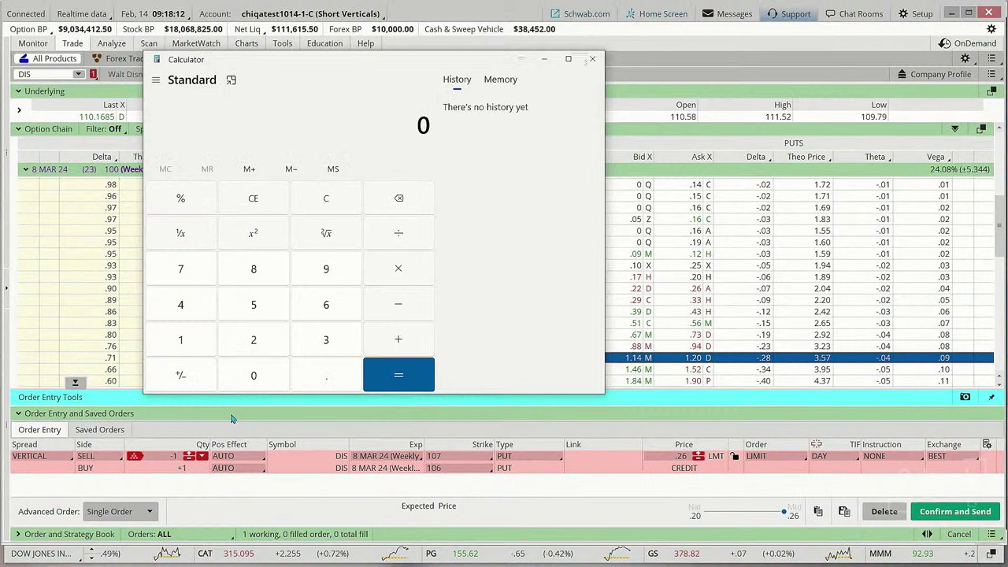
pyautogui.click(184, 341)
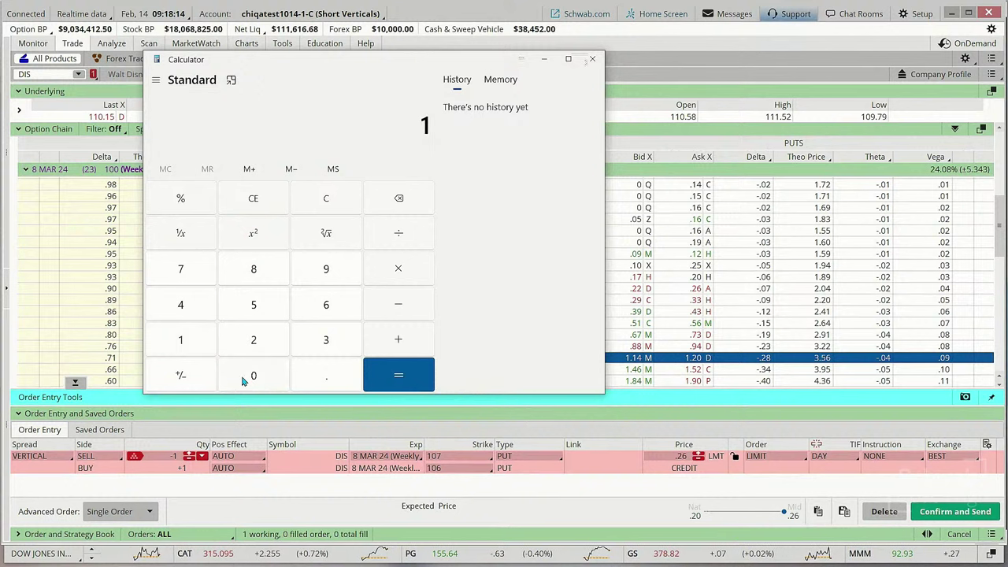
pyautogui.click(250, 376)
pyautogui.click(251, 376)
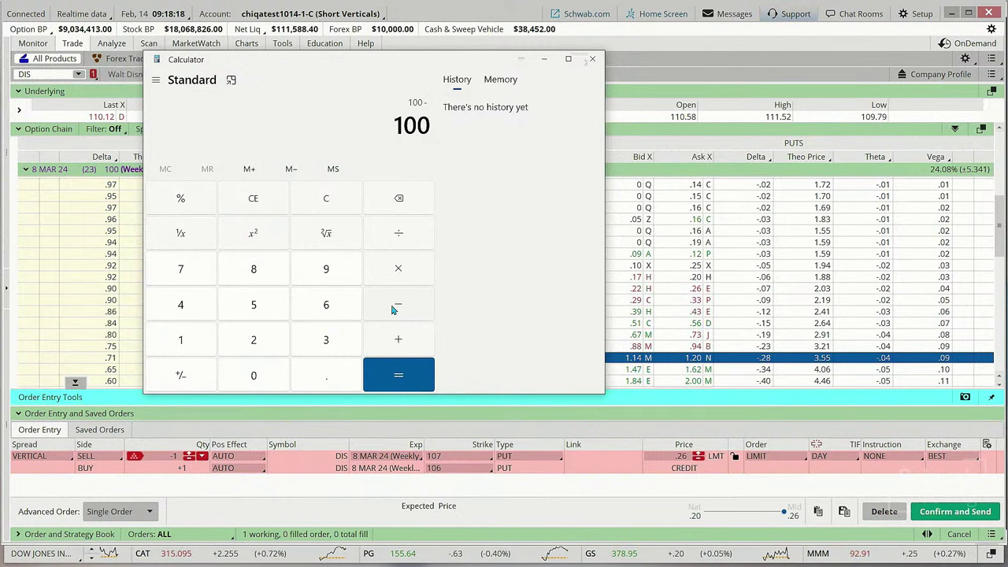
pyautogui.click(253, 341)
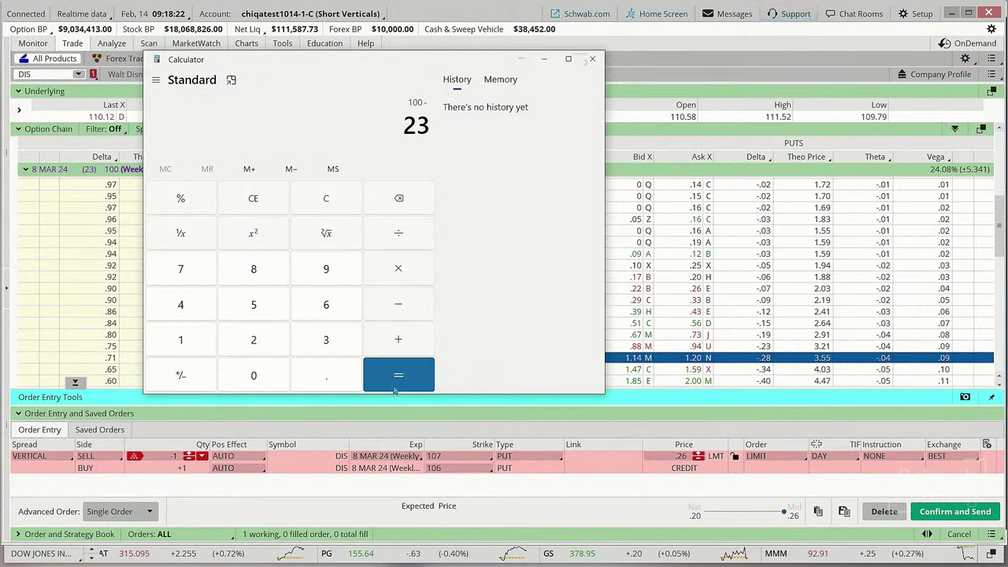
pyautogui.click(398, 376)
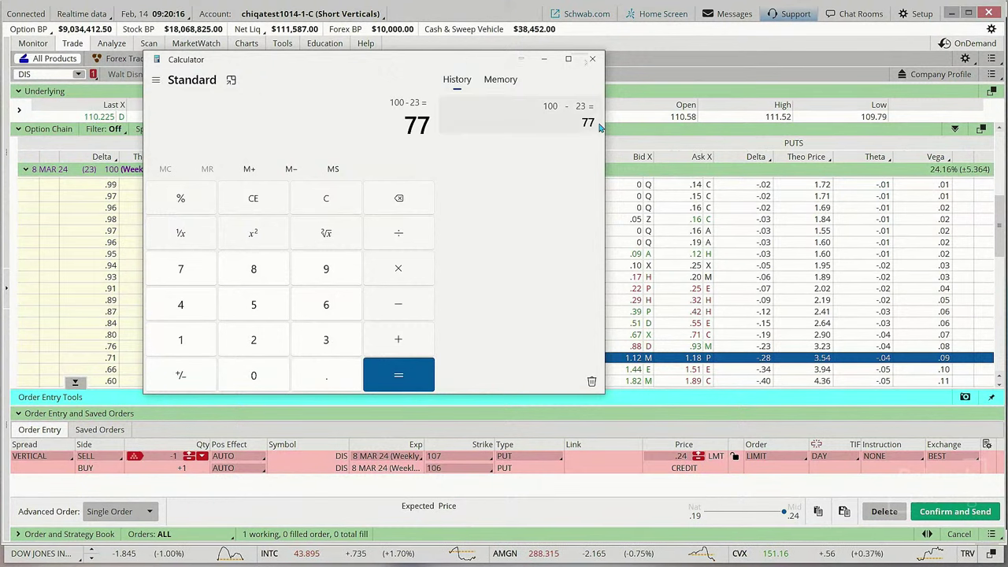
# - Divide 23 by 77 in the Calculator, move its window off the put columns' bid side and minimize it
pyautogui.click(277, 343)
pyautogui.click(328, 339)
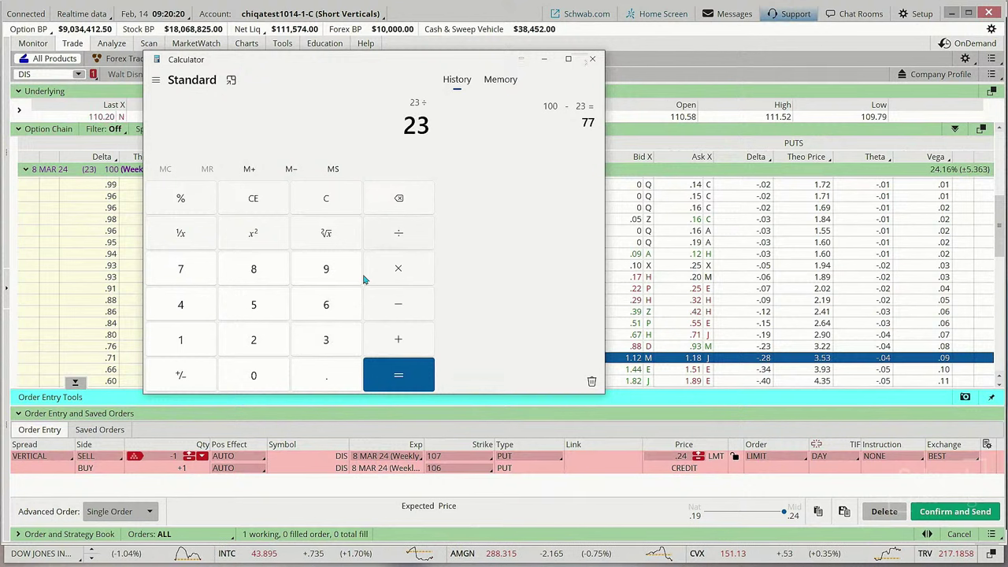
pyautogui.click(180, 269)
pyautogui.click(180, 270)
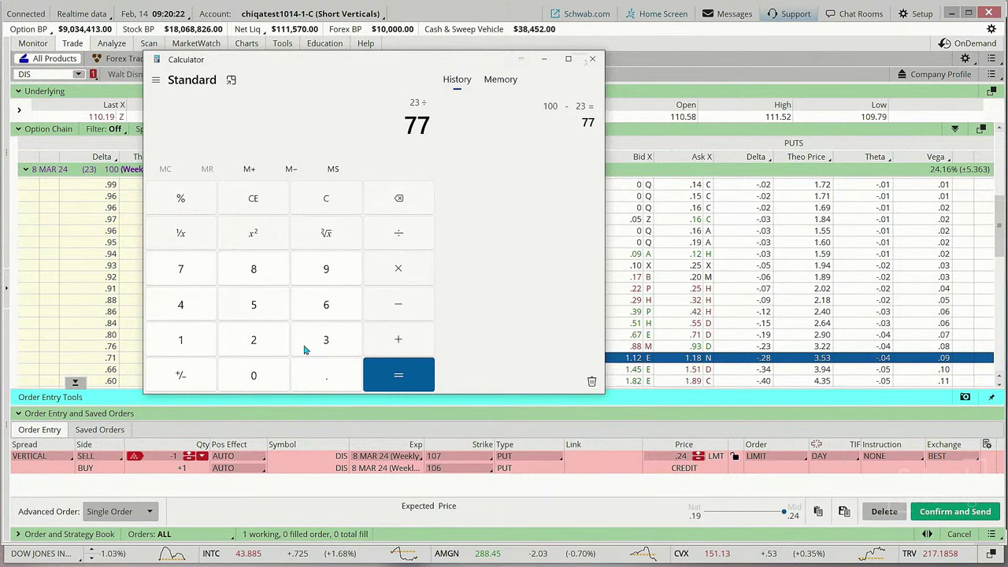
pyautogui.click(401, 366)
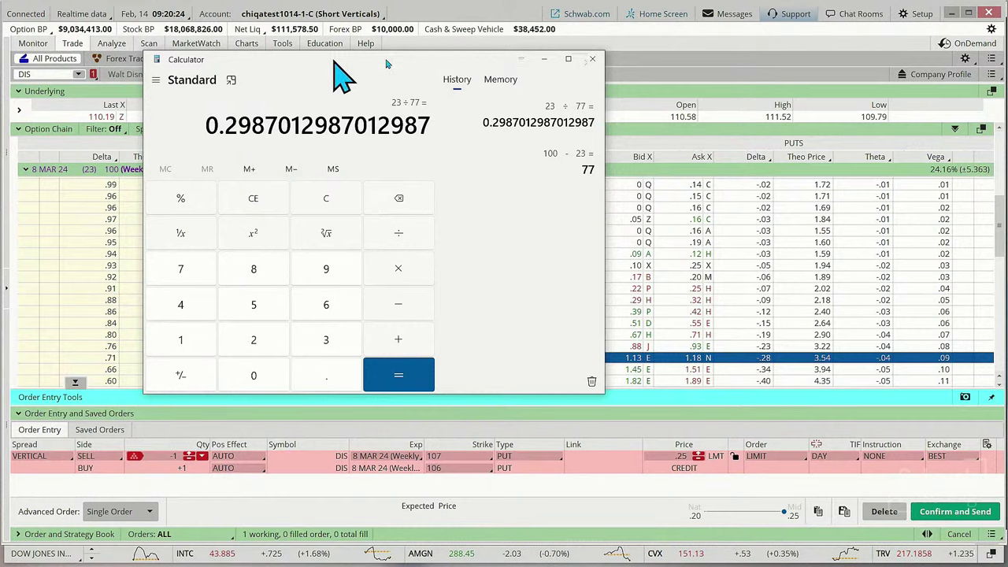
pyautogui.moveTo(331, 63); pyautogui.dragTo(594, 76)
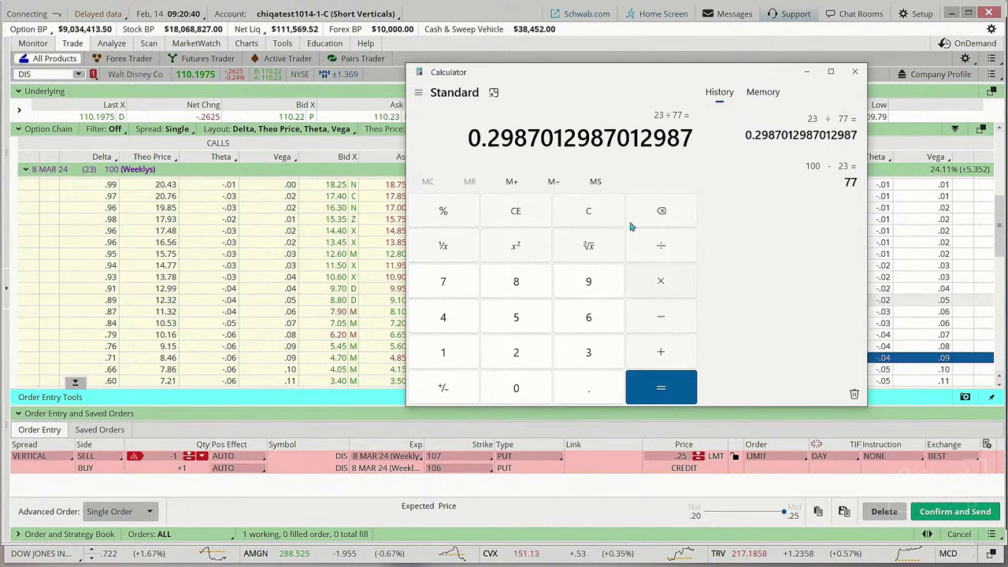
pyautogui.click(807, 72)
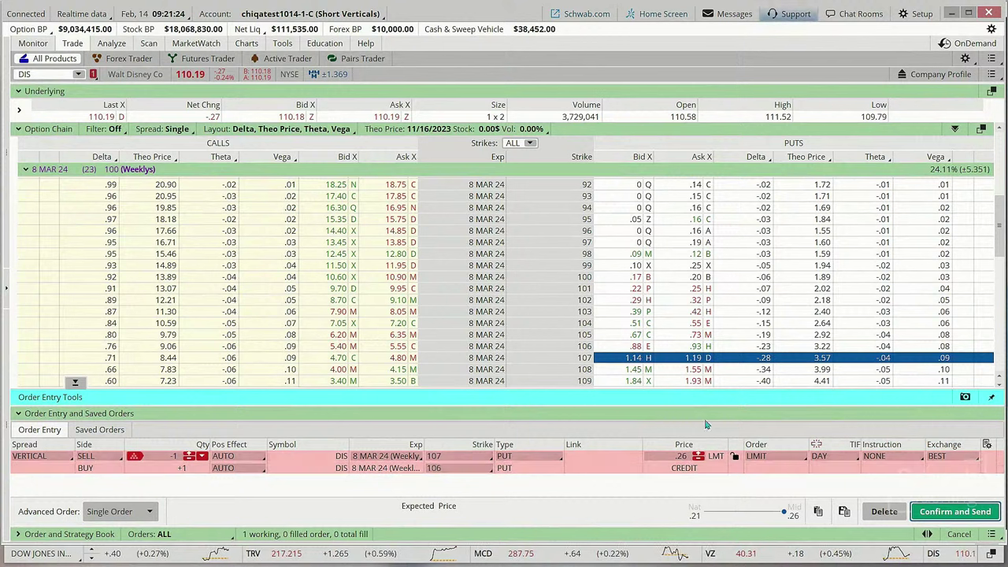
# - Change the DIS vertical order's strikes to 106 for the sold put and 105 for the bought put
pyautogui.click(470, 461)
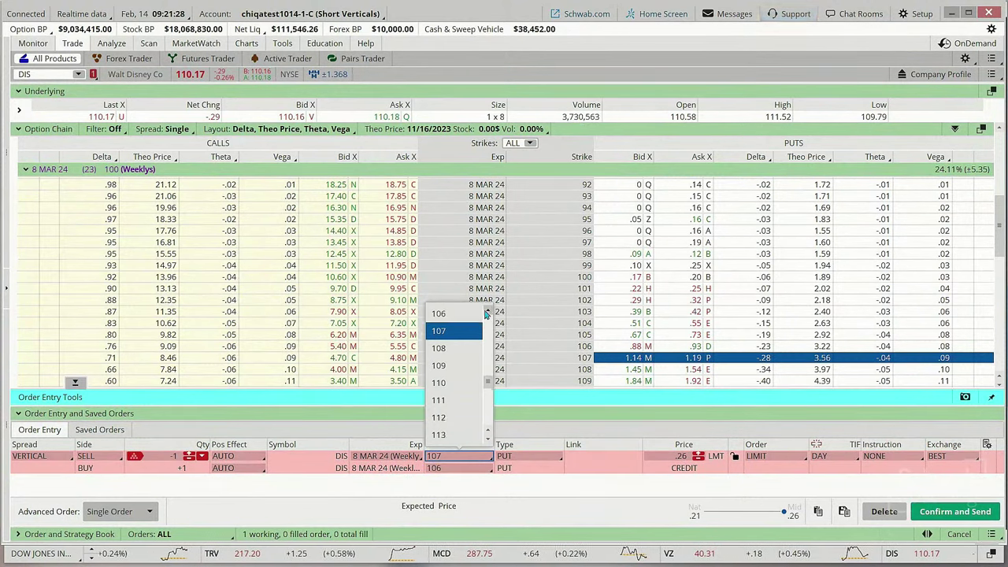
pyautogui.click(463, 315)
pyautogui.click(469, 469)
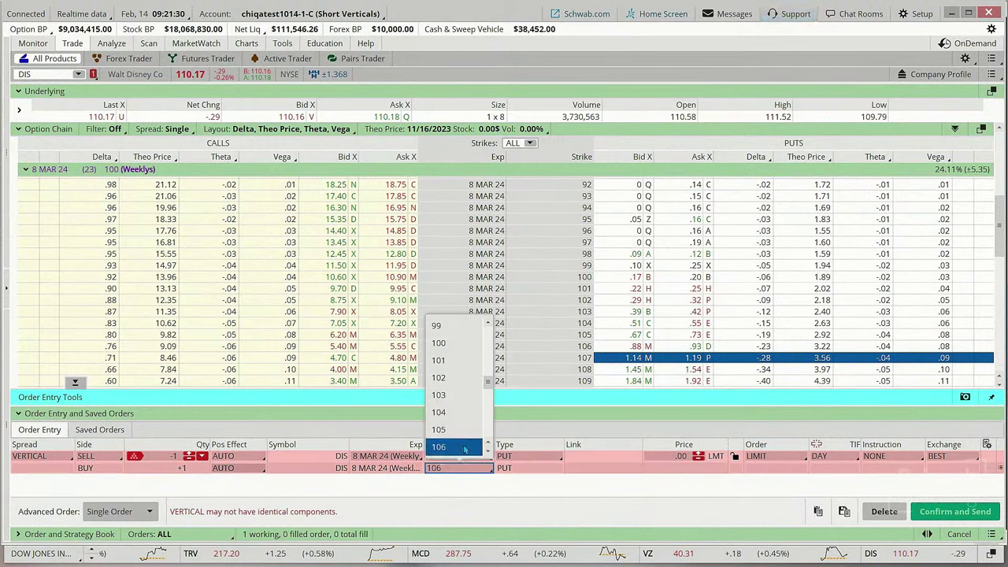
pyautogui.click(449, 429)
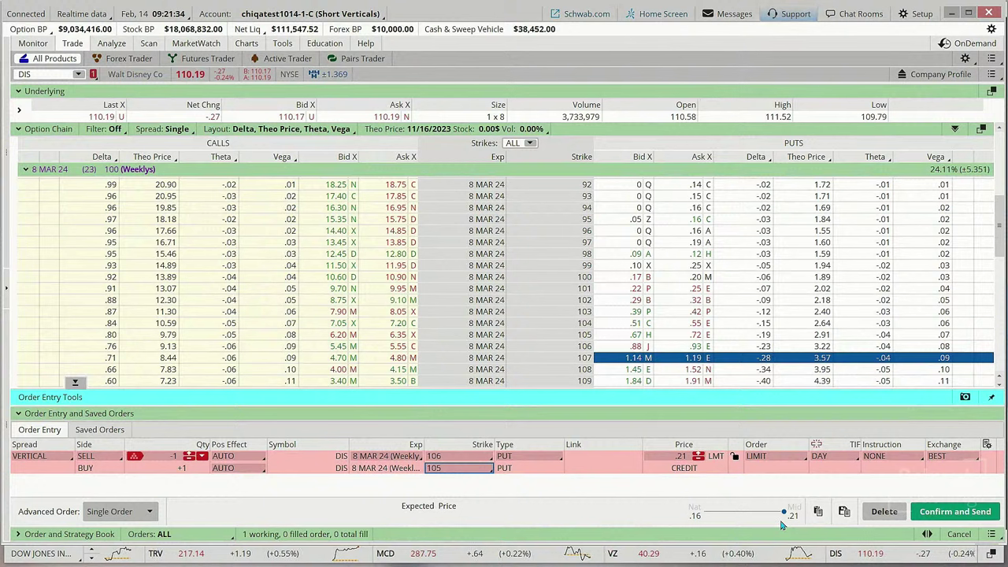
# - Set the DIS vertical order's strikes back to 107 for the sold put and 106 for the bought put
pyautogui.click(467, 459)
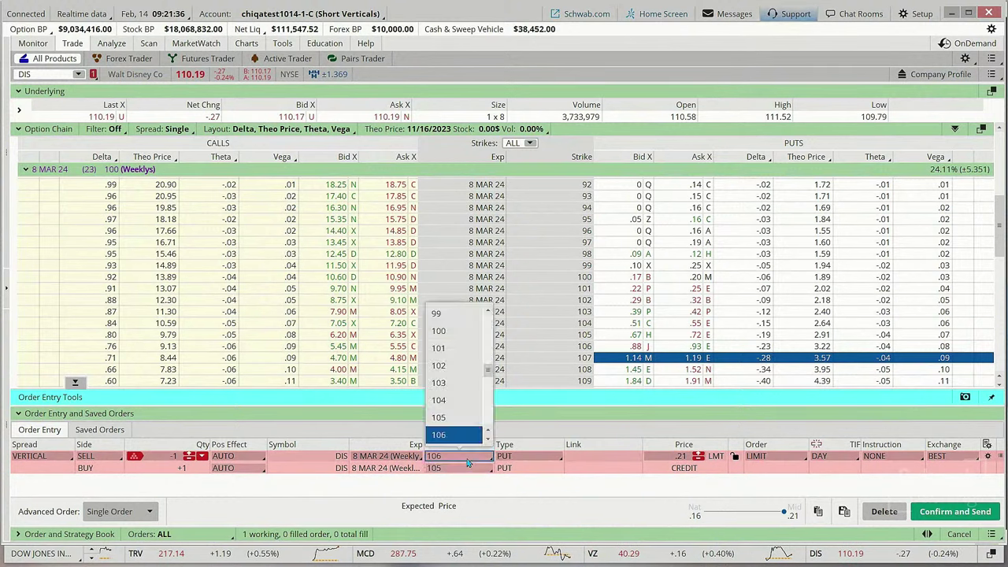
pyautogui.click(488, 440)
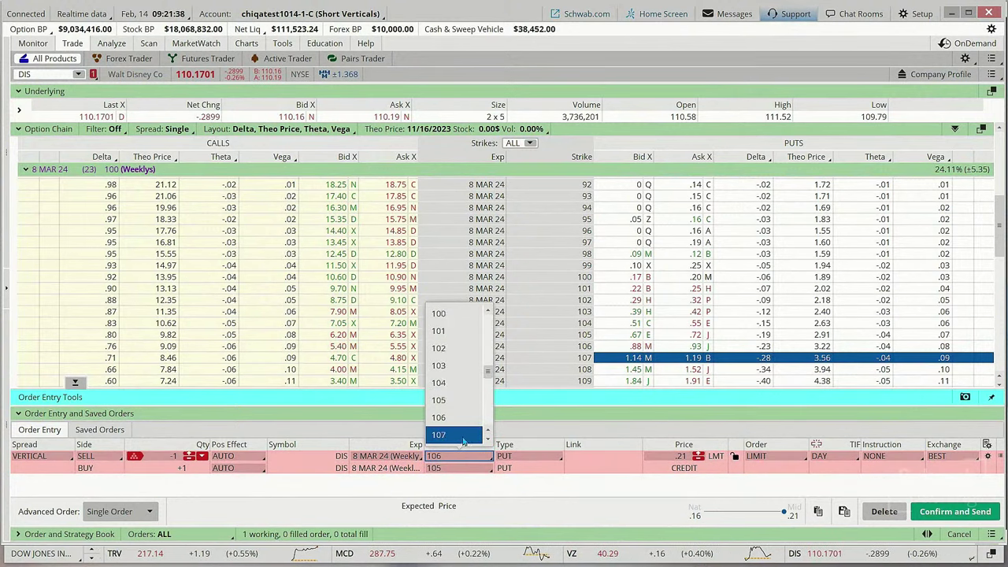
pyautogui.click(472, 434)
pyautogui.click(472, 470)
pyautogui.click(488, 454)
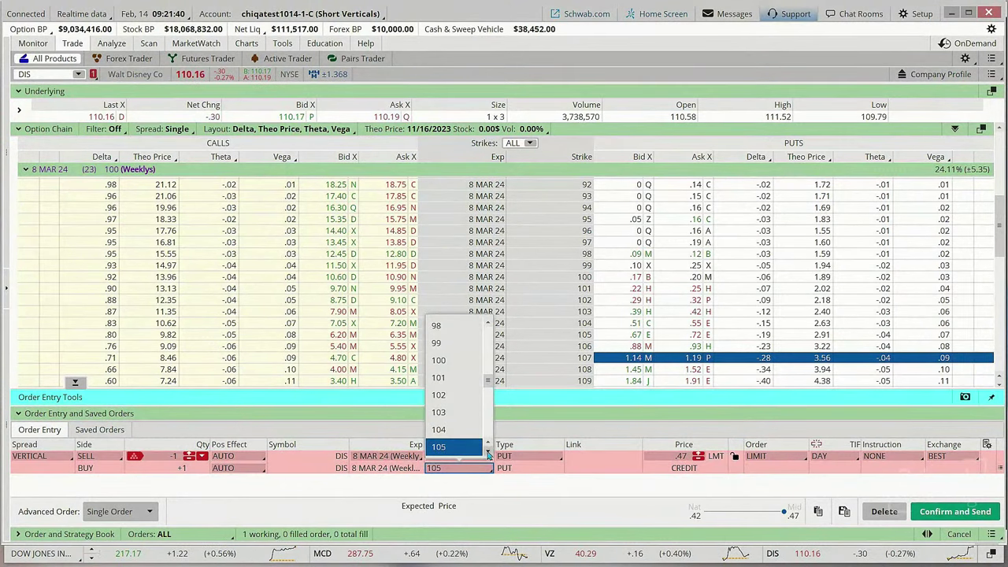
pyautogui.click(475, 453)
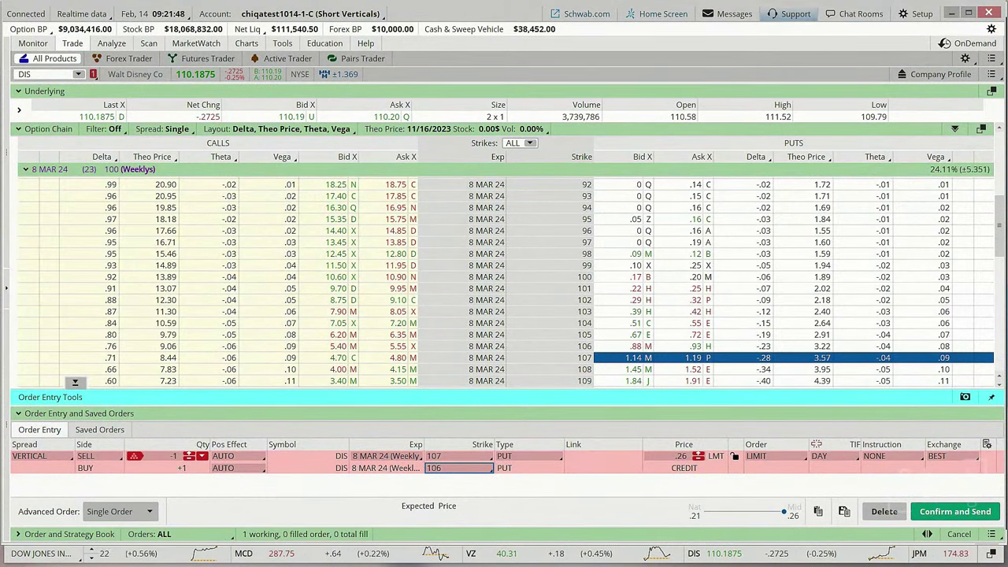
# - Switch to the Calculator, move it clear of the order entry, divide 500 by 77 and minimize the window
pyautogui.hotkey('alt', 'Tab')
pyautogui.moveTo(612, 82); pyautogui.dragTo(472, 56)
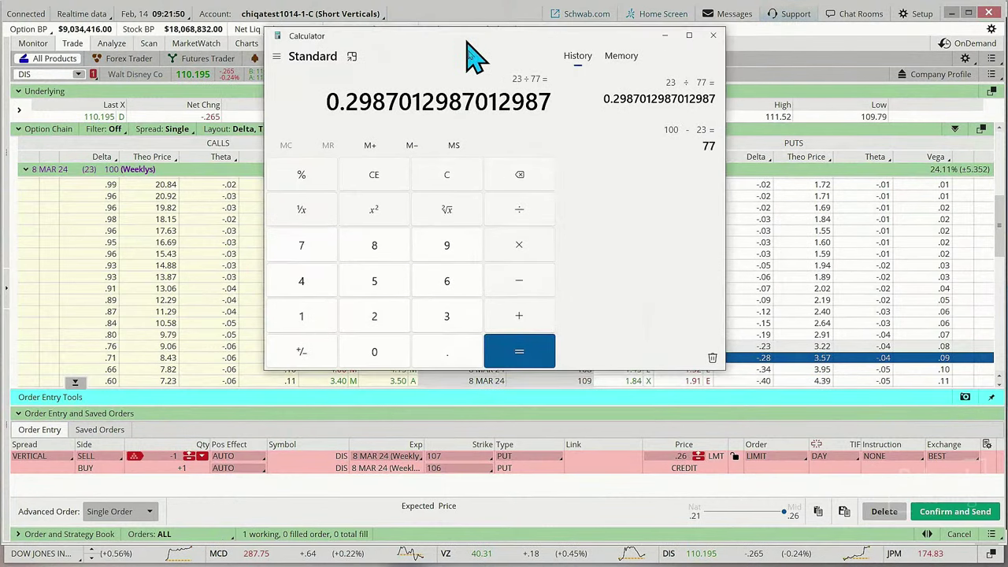
pyautogui.click(450, 176)
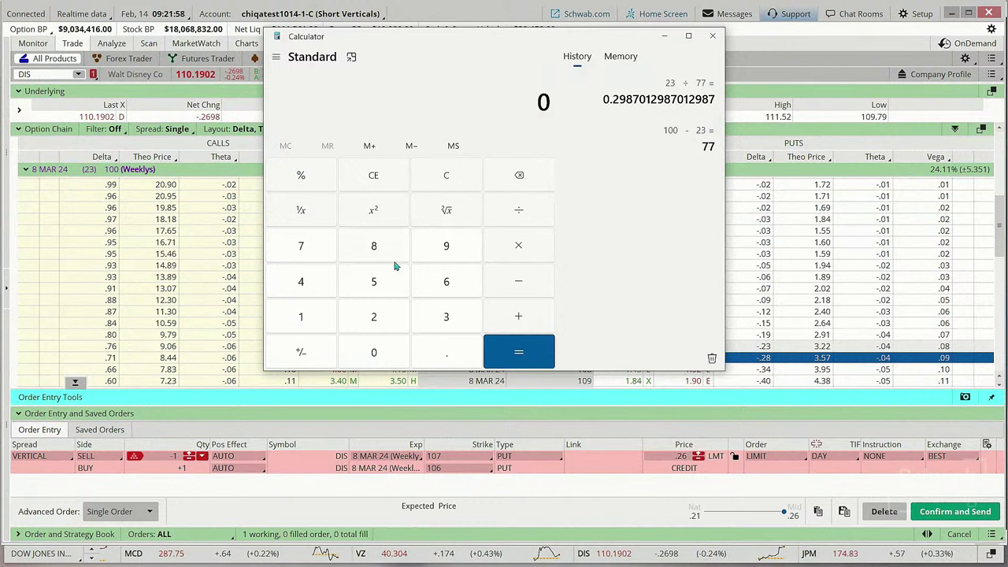
pyautogui.click(378, 281)
pyautogui.click(379, 352)
pyautogui.click(379, 352)
pyautogui.click(517, 212)
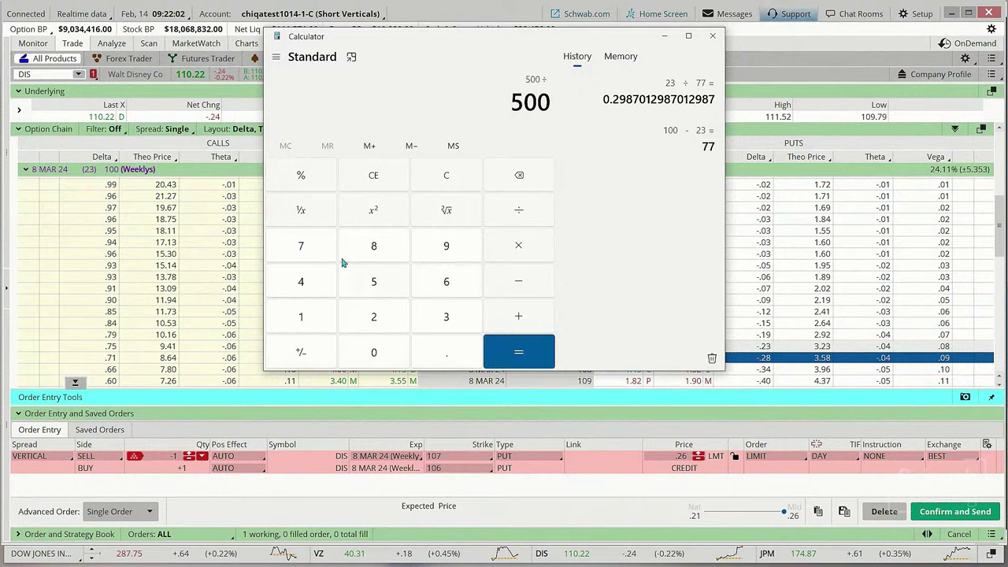
pyautogui.click(300, 247)
pyautogui.click(300, 247)
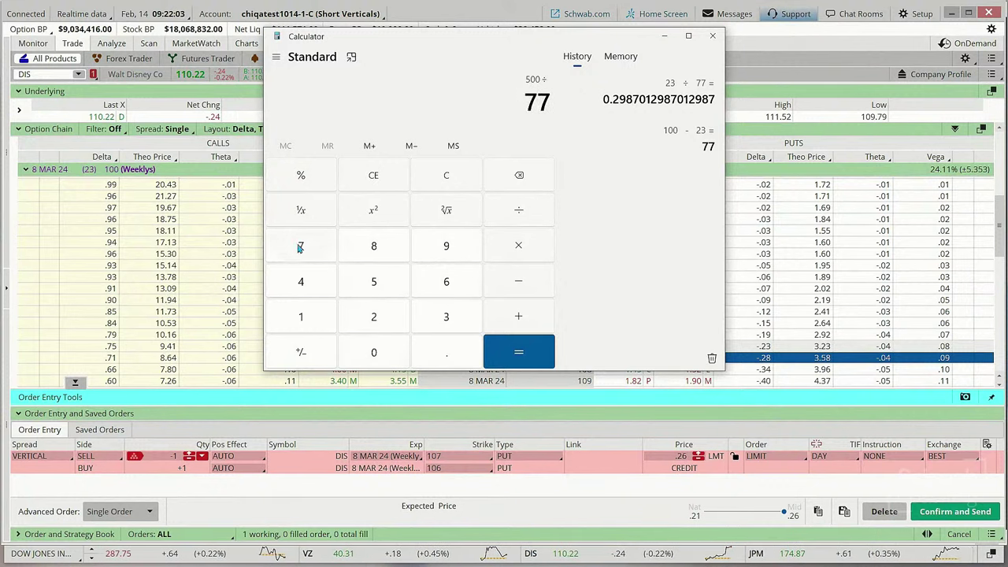
pyautogui.click(516, 351)
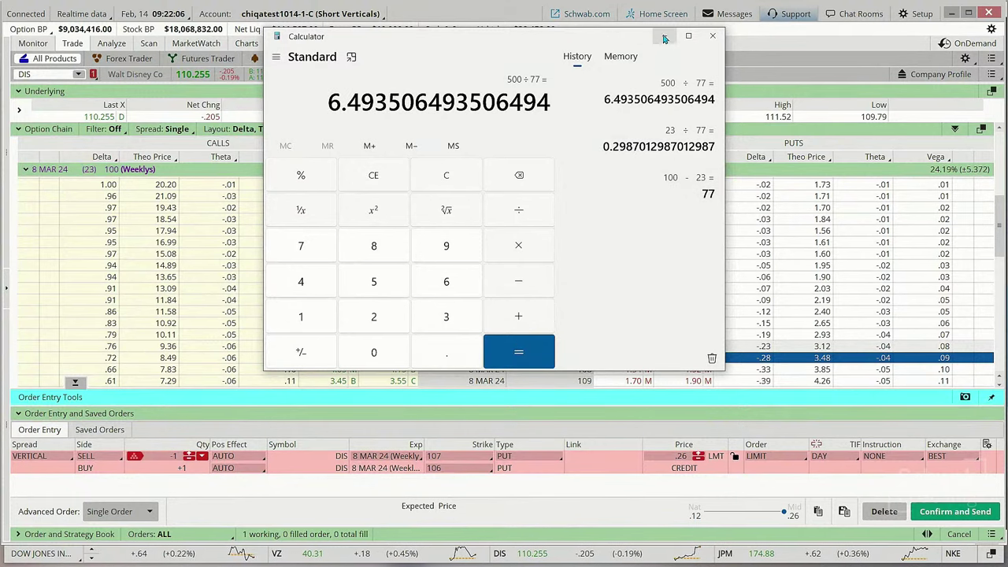
pyautogui.click(664, 38)
# - Set the DIS 107/106 put vertical's quantity to 7 contracts and open its order confirmation for review
pyautogui.click(189, 460)
pyautogui.click(190, 460)
pyautogui.click(189, 460)
pyautogui.click(190, 459)
pyautogui.click(190, 459)
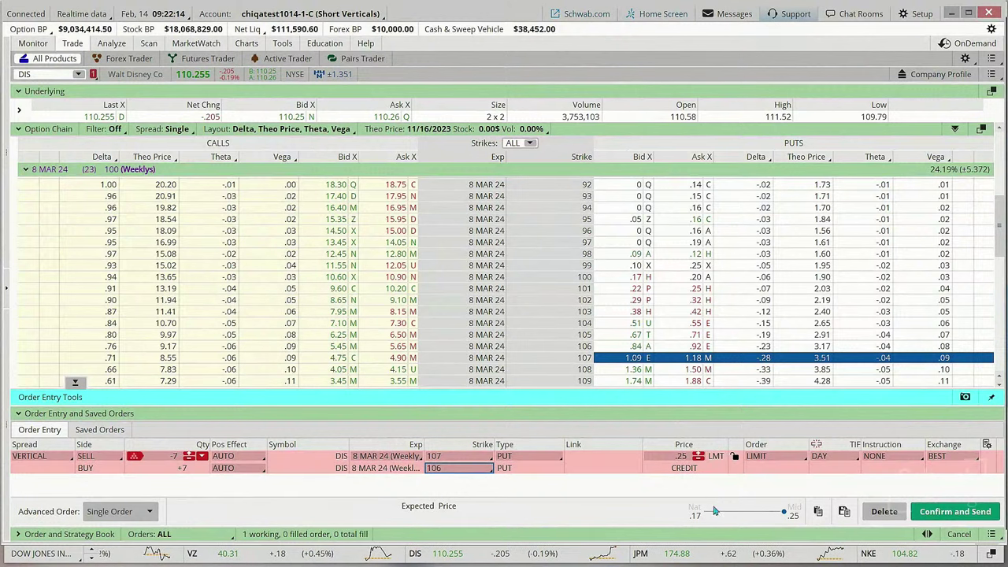
pyautogui.click(952, 511)
pyautogui.moveTo(759, 285); pyautogui.dragTo(632, 140)
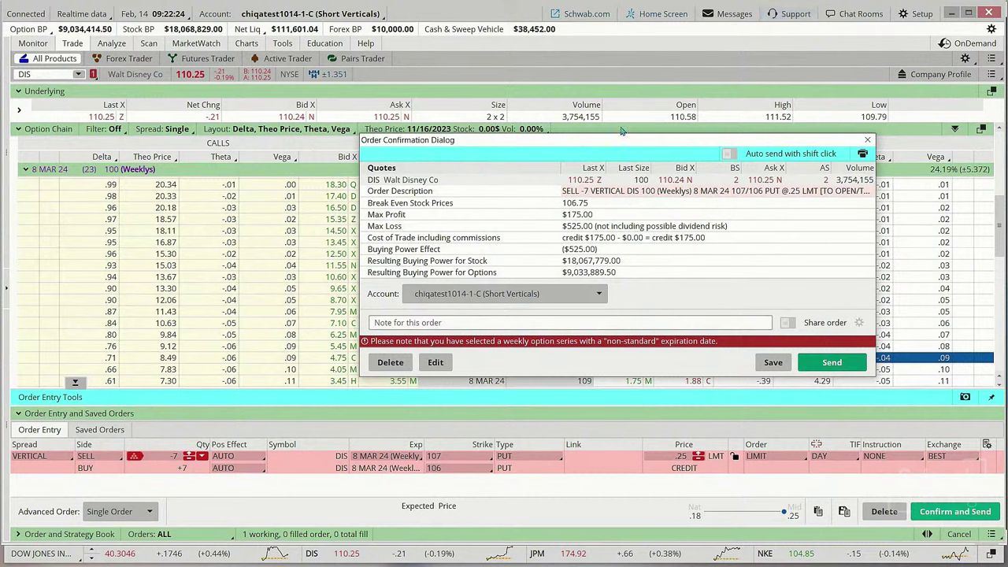
pyautogui.moveTo(622, 151); pyautogui.dragTo(607, 130)
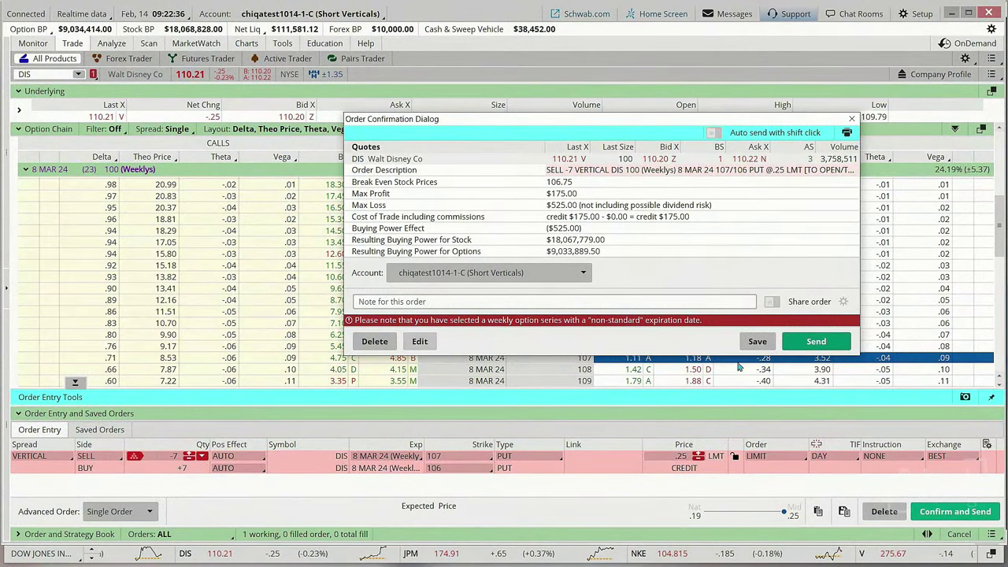
# - Return to editing the DIS vertical order, lower the quantity to 6 contracts and send the order
pyautogui.click(420, 341)
pyautogui.click(188, 459)
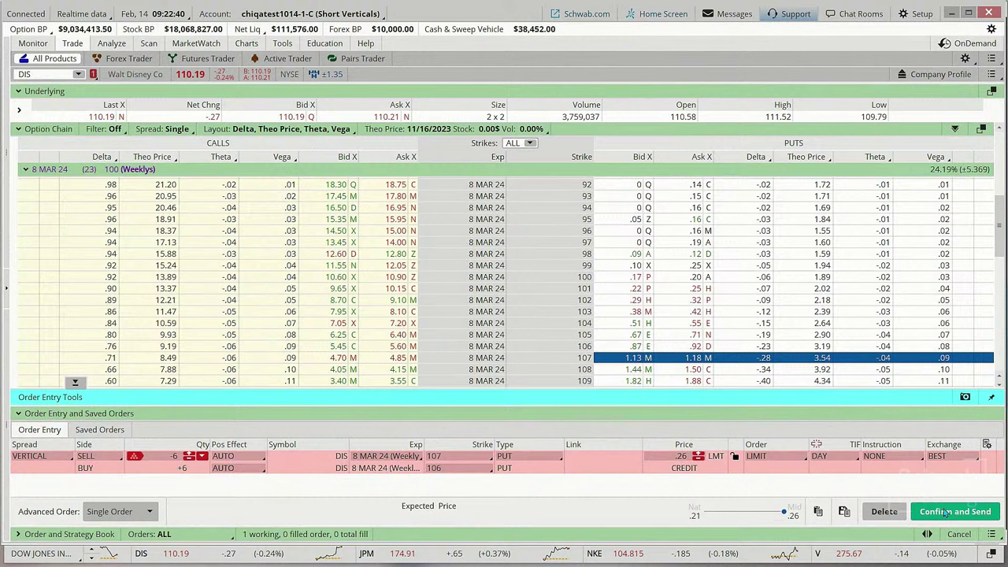
pyautogui.click(944, 513)
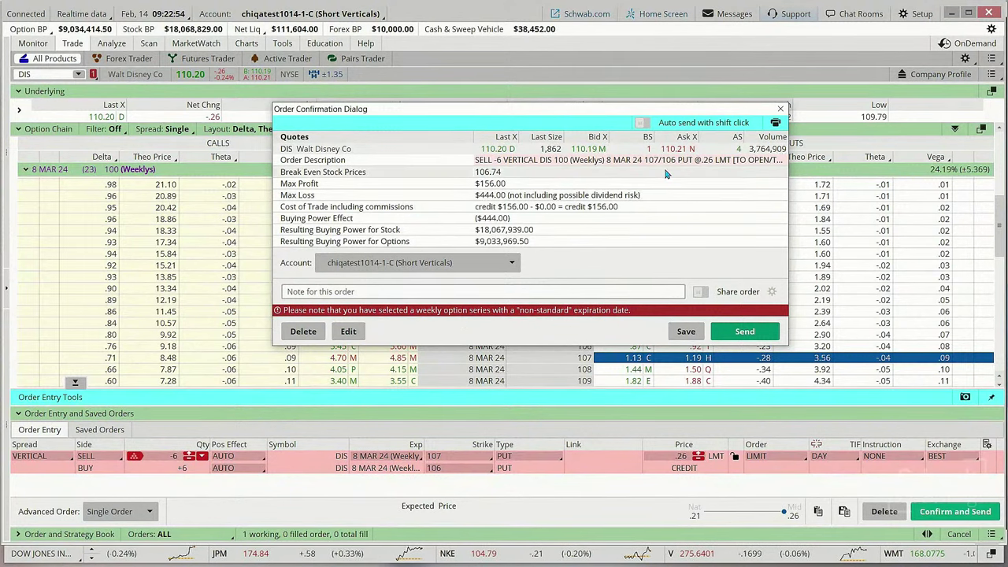
pyautogui.moveTo(671, 111); pyautogui.dragTo(693, 66)
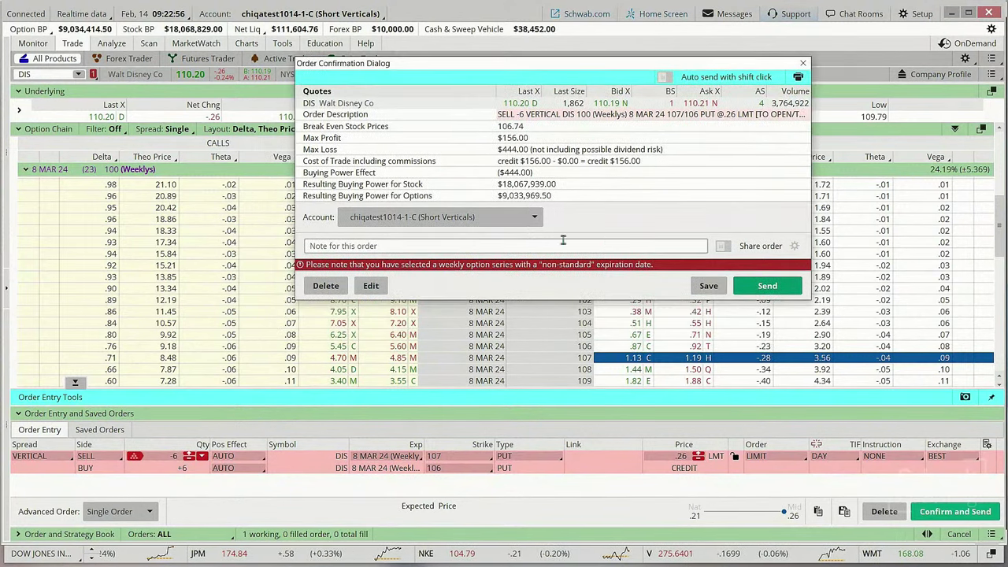
pyautogui.click(768, 287)
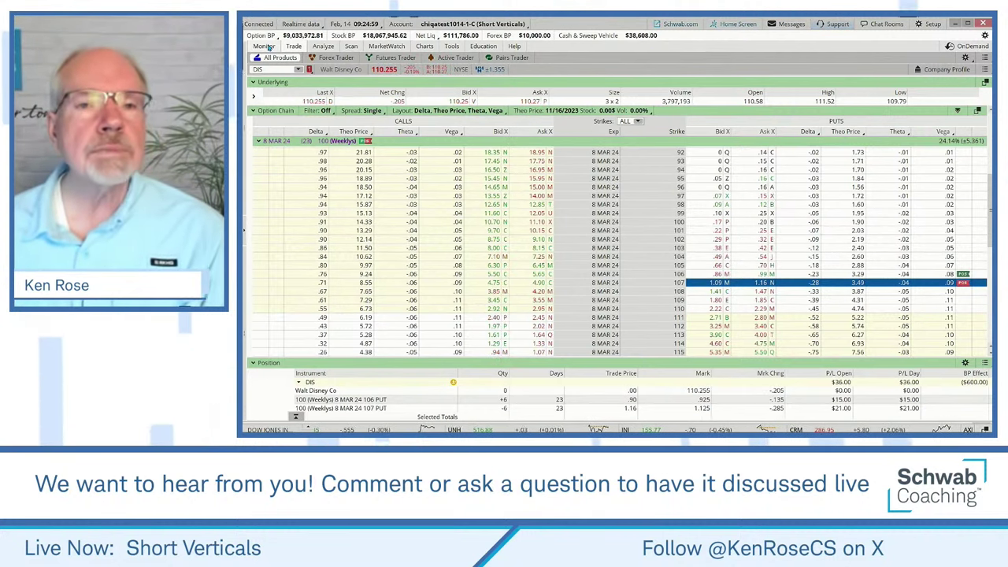
# - Open the account's position statement and expand the DIS position to view its put legs
pyautogui.click(265, 46)
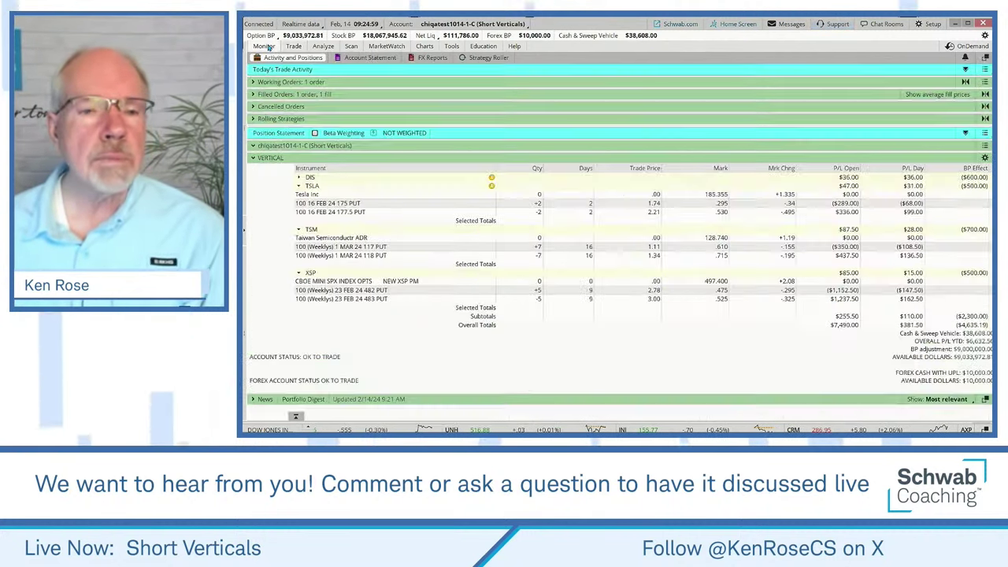
pyautogui.click(299, 178)
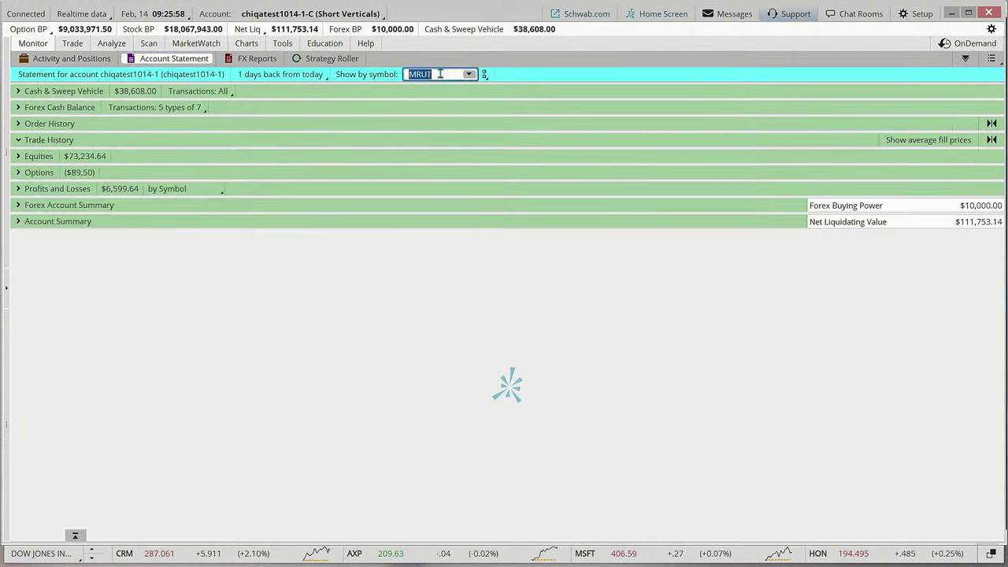
# - Filter the account statement to TSLA over the 30 days back from today and expand its trade history
pyautogui.write('TSLA')
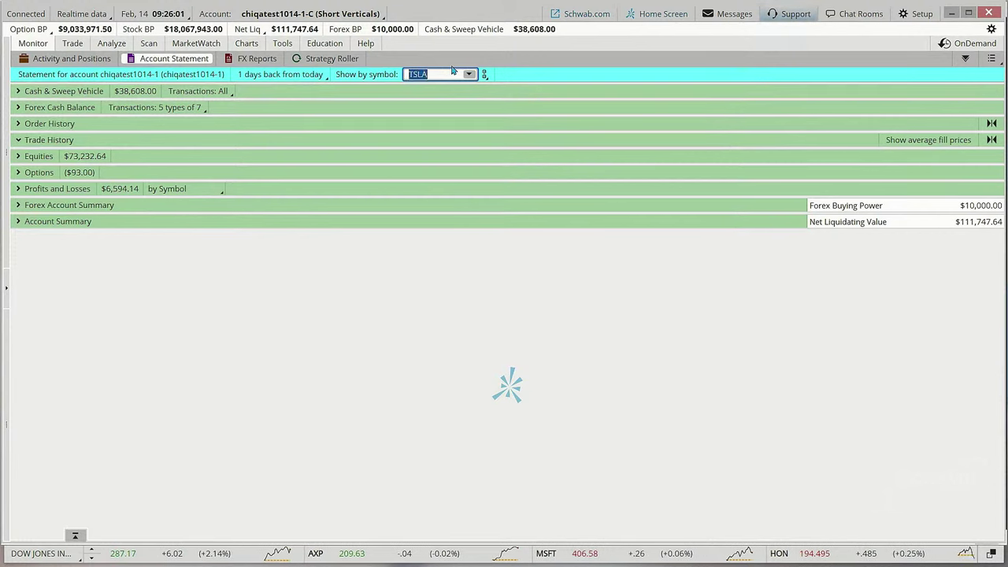
pyautogui.click(479, 85)
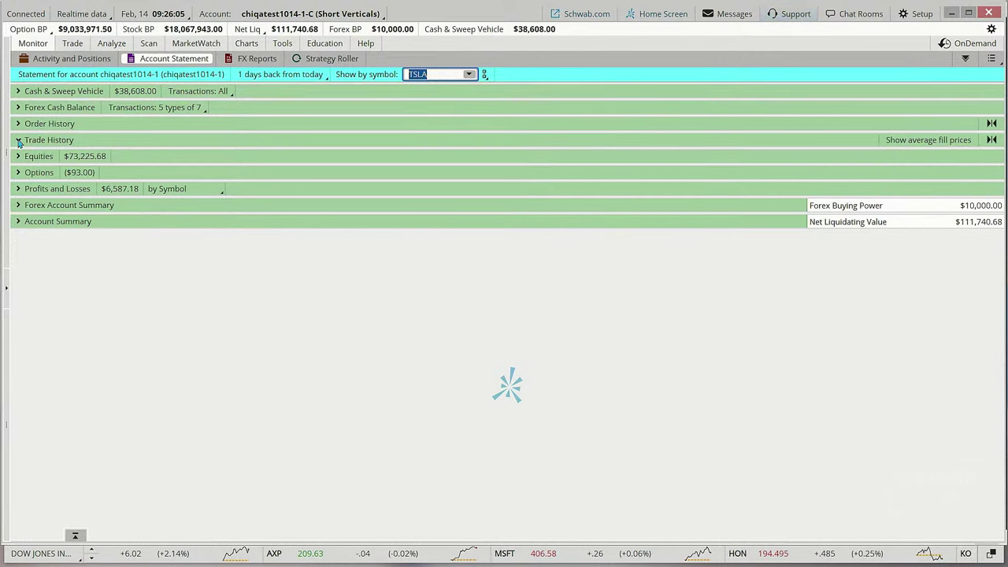
pyautogui.click(302, 75)
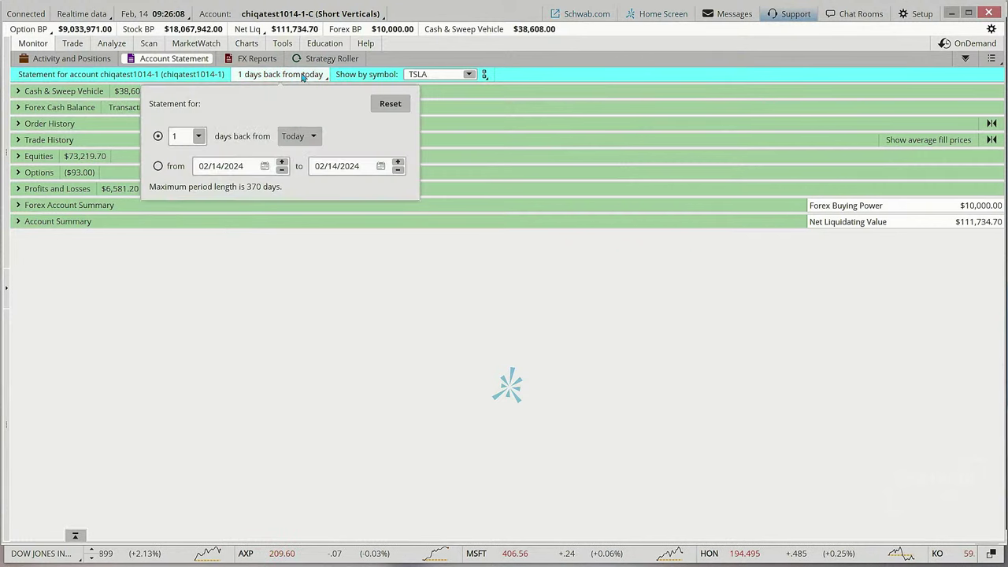
pyautogui.click(199, 137)
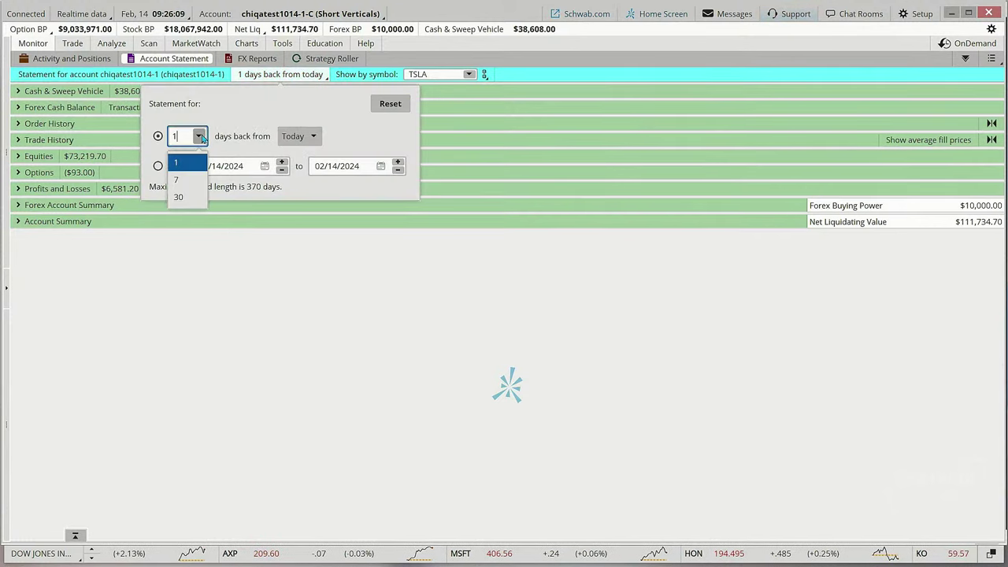
pyautogui.click(189, 197)
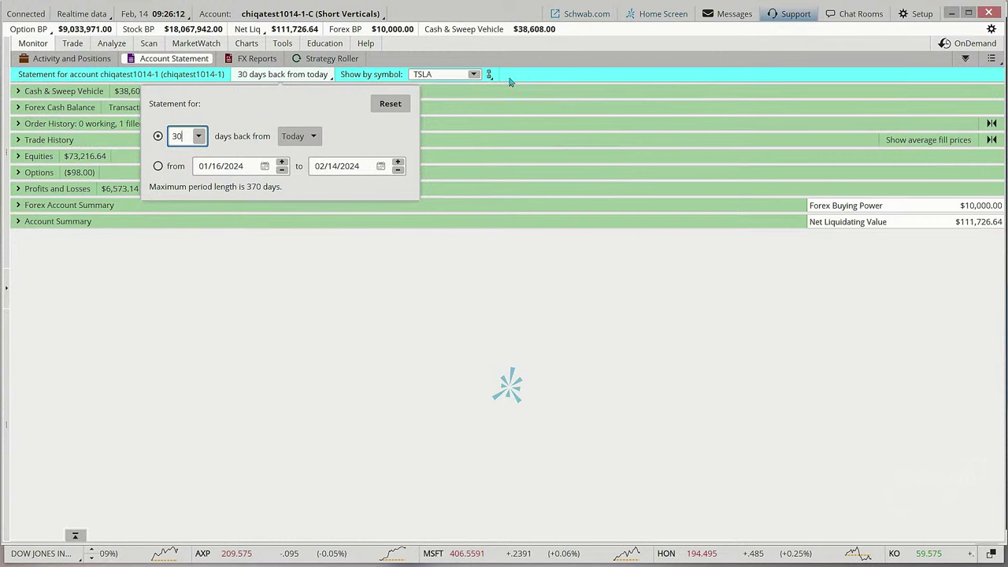
pyautogui.click(480, 102)
pyautogui.click(18, 139)
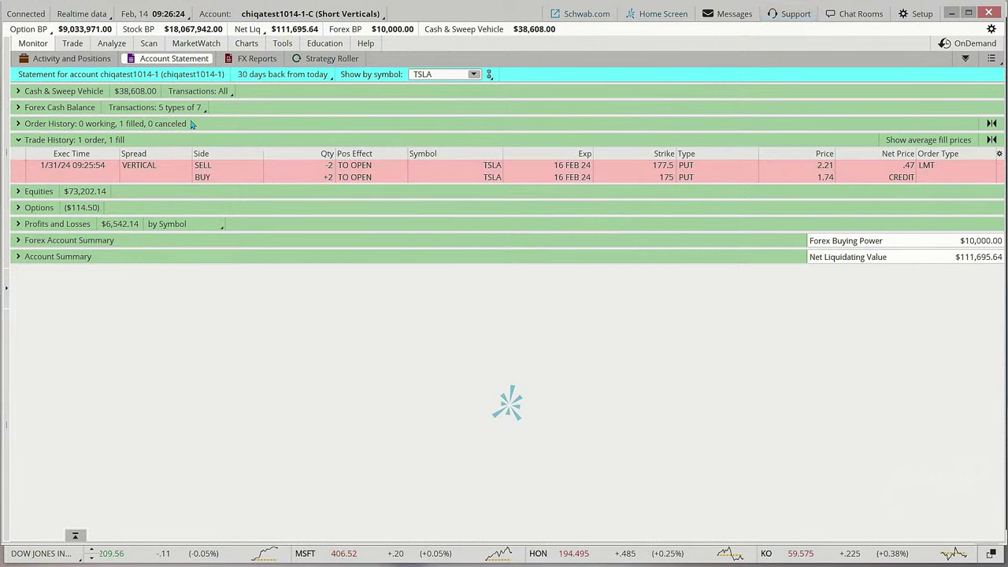
# - Check the activity and positions overview again and load the TSLA price chart
pyautogui.click(77, 60)
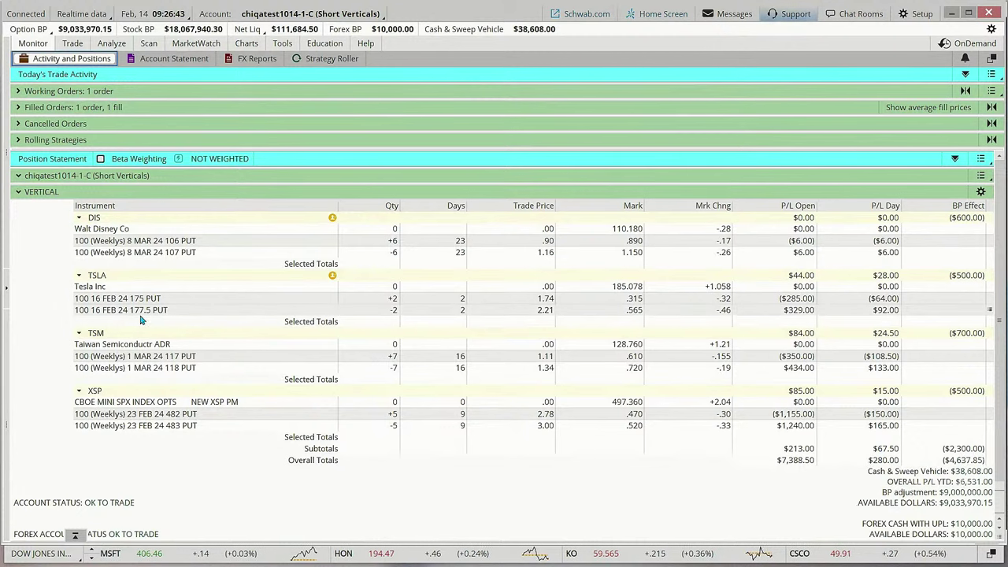
pyautogui.click(246, 43)
pyautogui.click(35, 73)
pyautogui.write('TS')
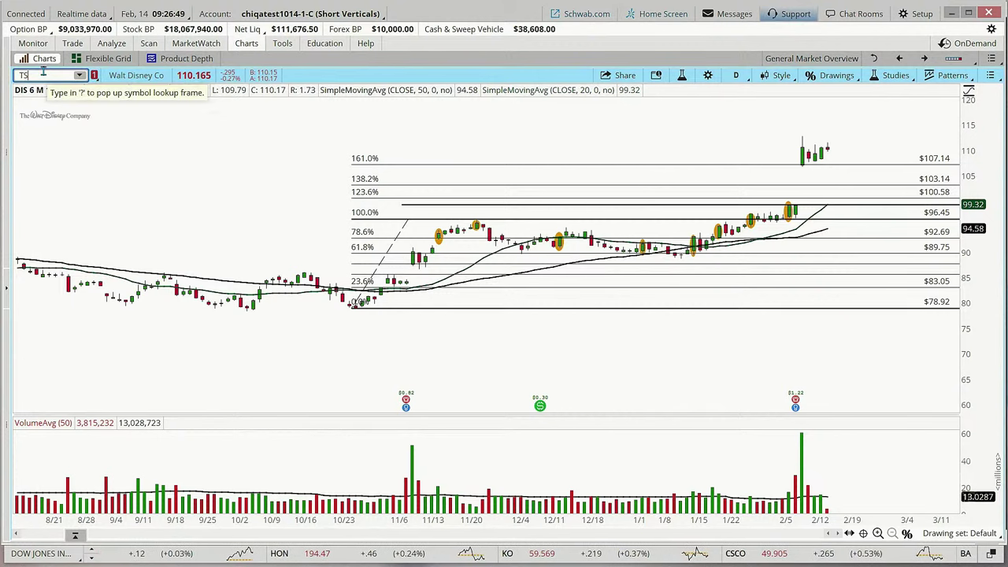
pyautogui.write('LA')
pyautogui.press('Return')
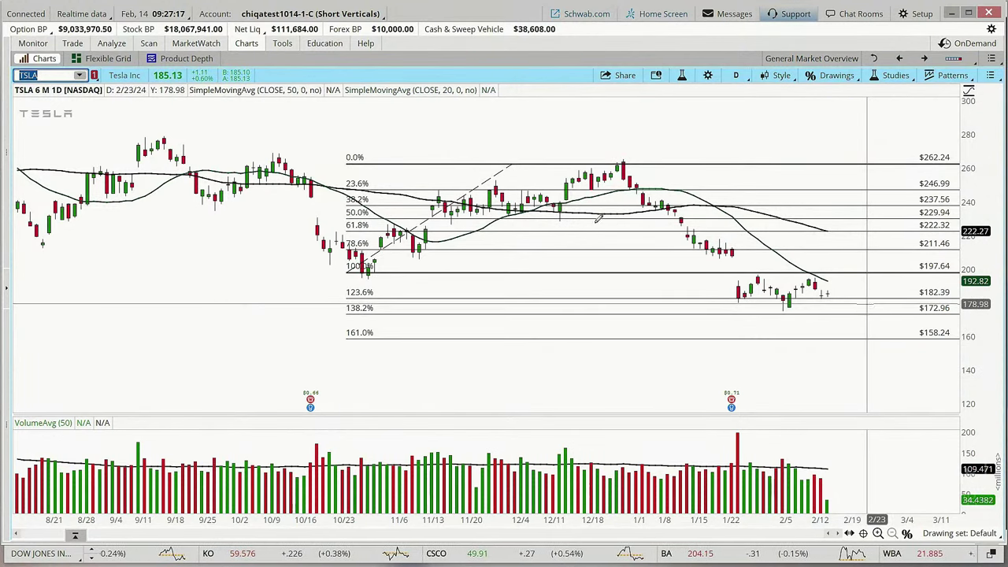
# - Check the open TSLA position, return to its price chart and draw a price level at about 178.66 extending from mid-January
pyautogui.click(33, 43)
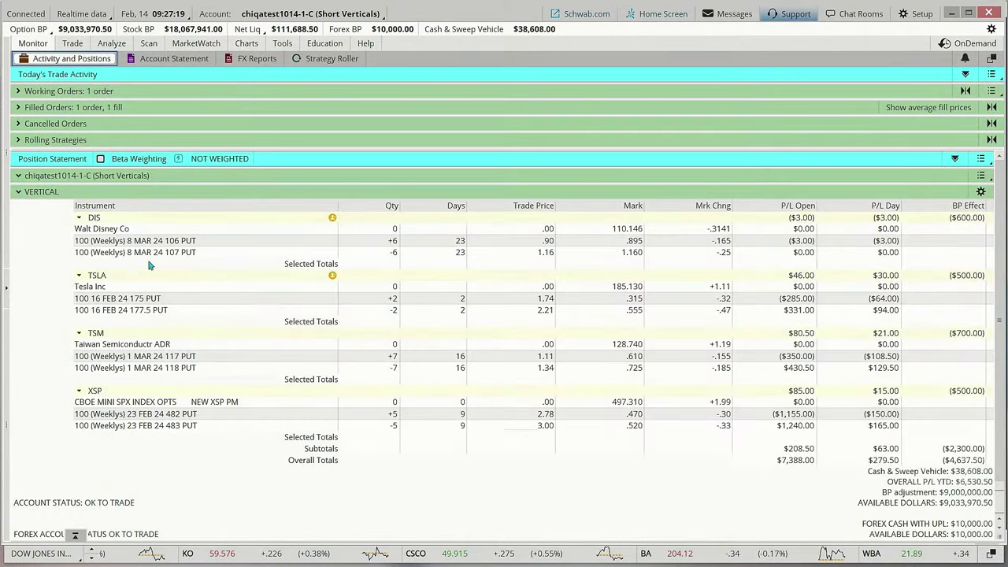
pyautogui.click(247, 43)
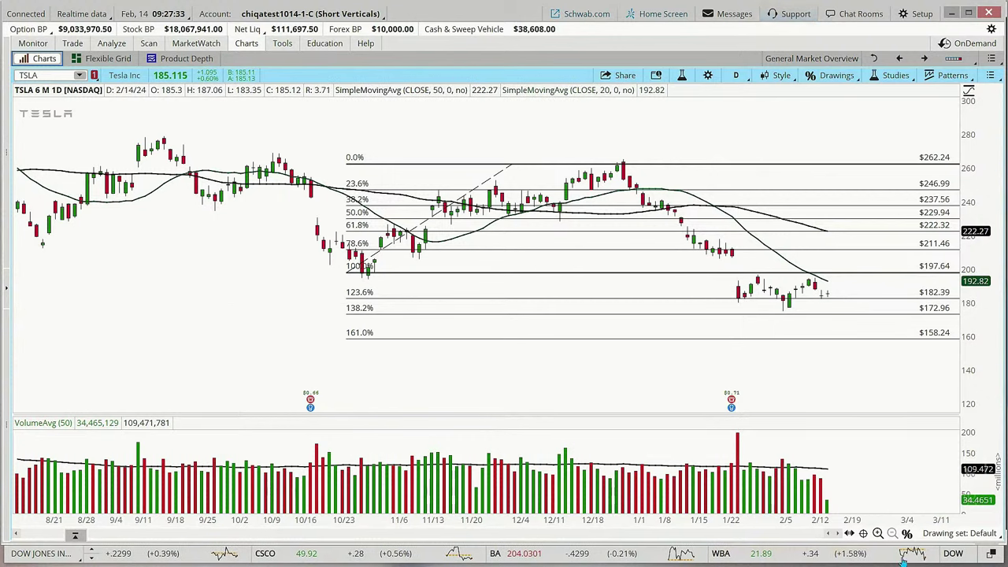
pyautogui.click(906, 534)
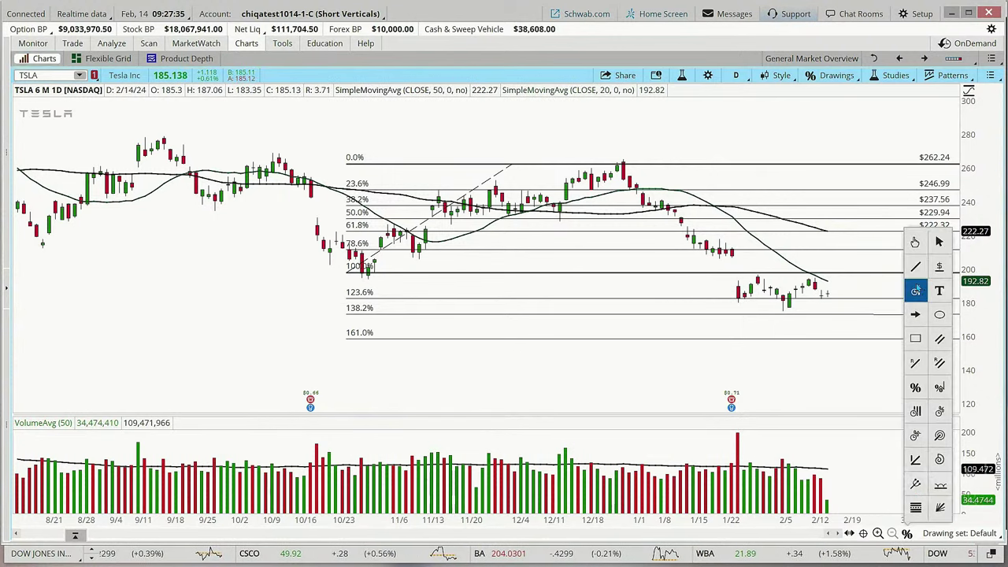
pyautogui.click(941, 265)
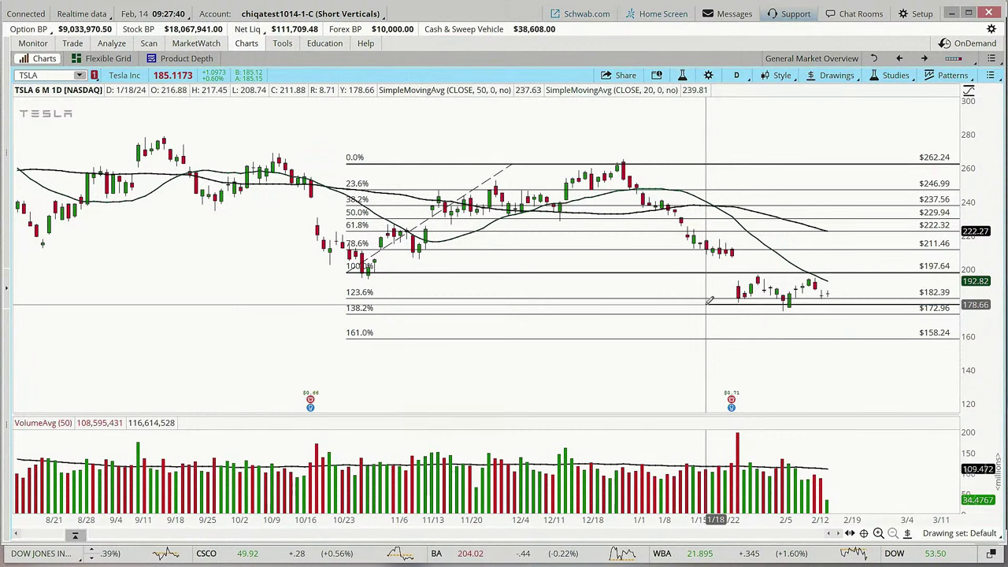
# - Set the value of the new price level on the TSLA chart to 177.50
pyautogui.rightClick(706, 308)
pyautogui.click(744, 231)
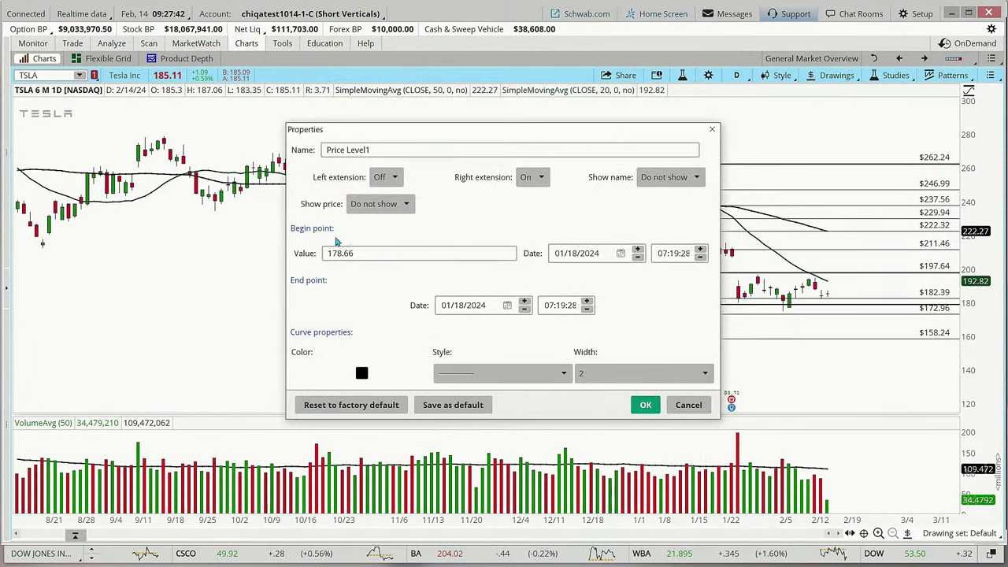
pyautogui.doubleClick(356, 253)
pyautogui.write('177')
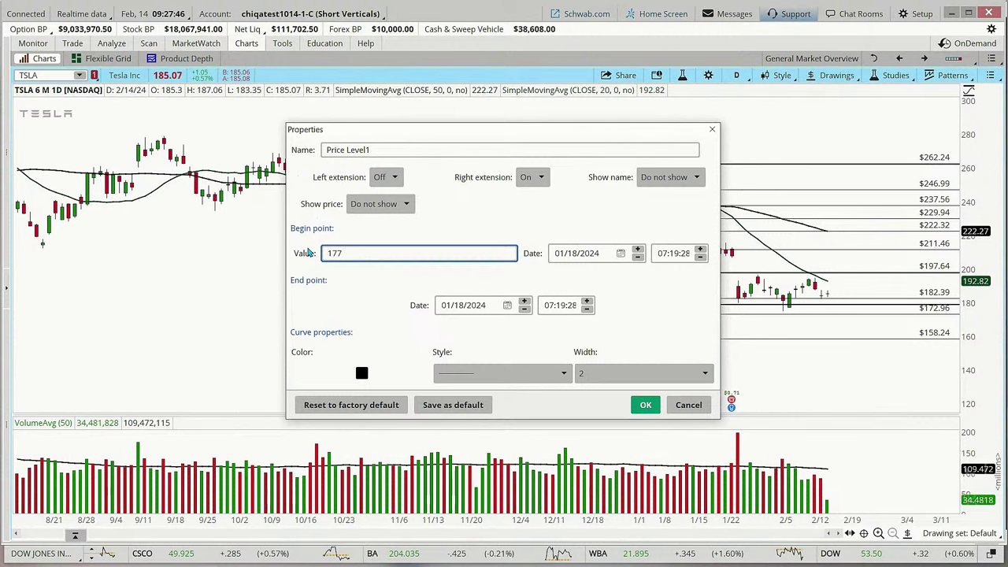
pyautogui.write('.5')
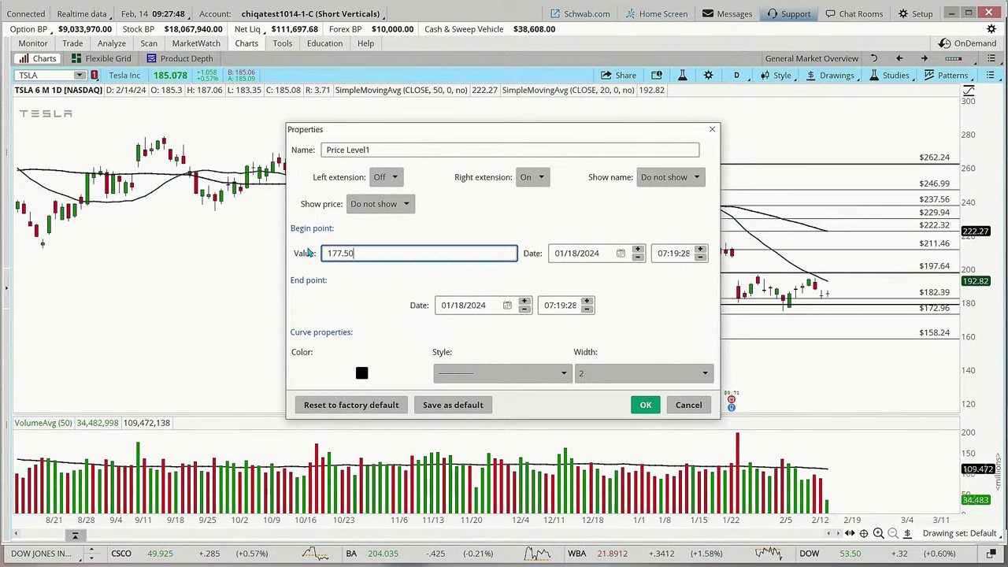
pyautogui.click(645, 405)
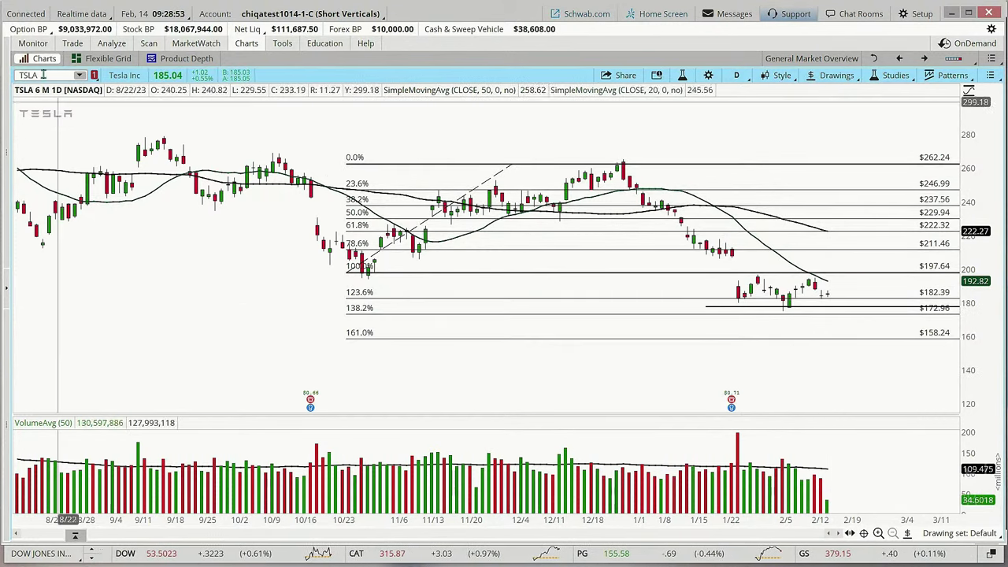
# - Review the open XSP vertical in the position statement against the SPX daily chart
pyautogui.moveTo(32, 43)
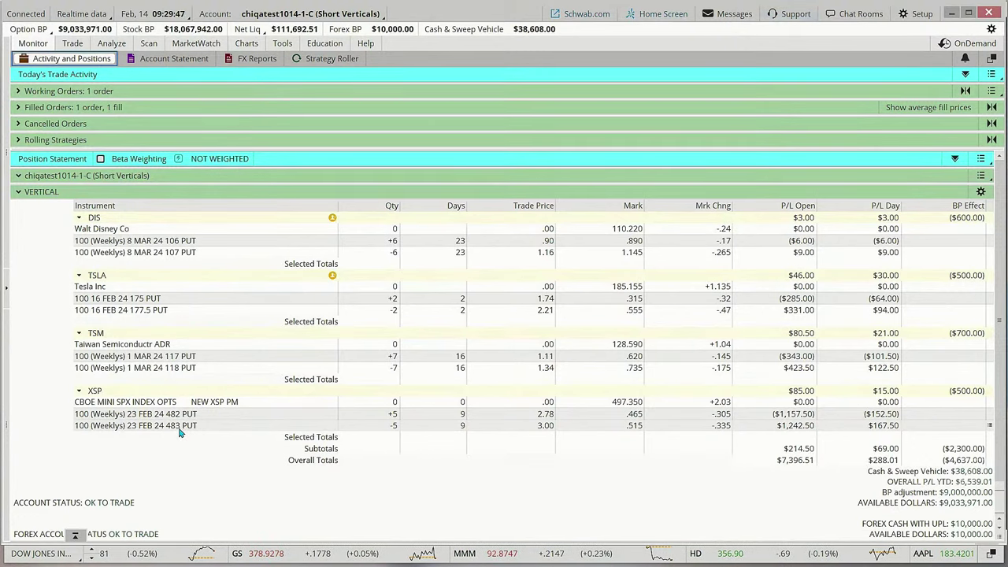
pyautogui.click(247, 44)
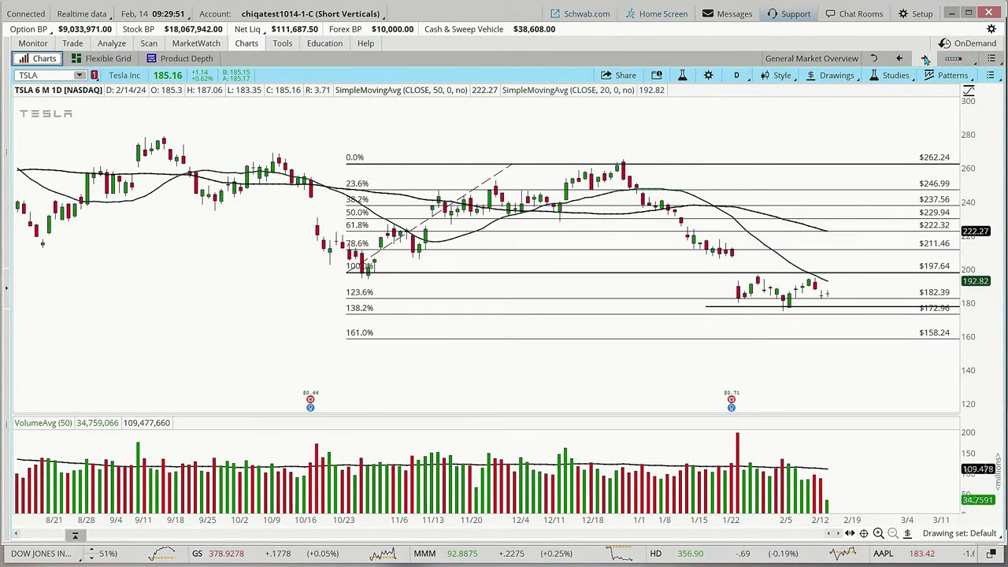
pyautogui.click(925, 59)
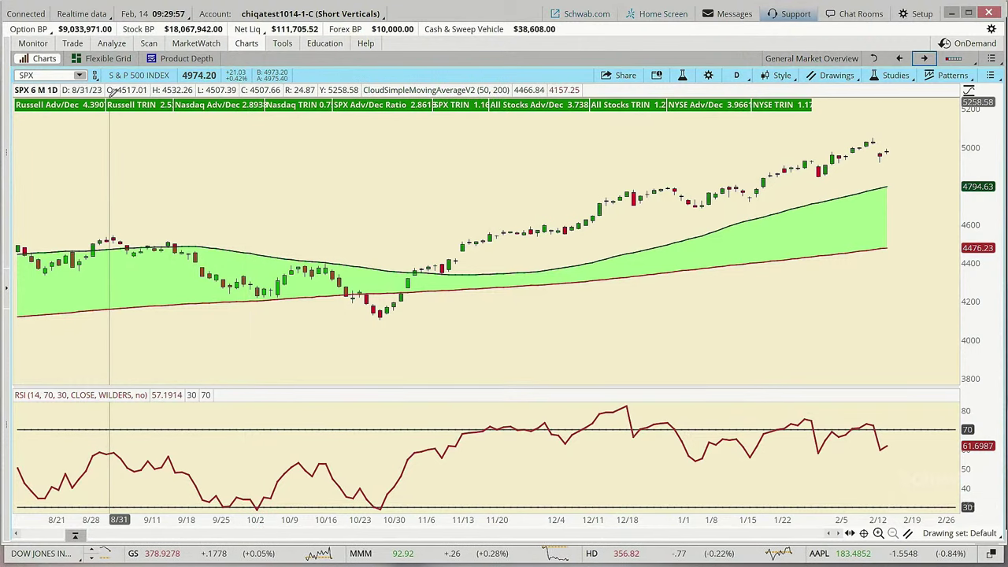
pyautogui.click(36, 45)
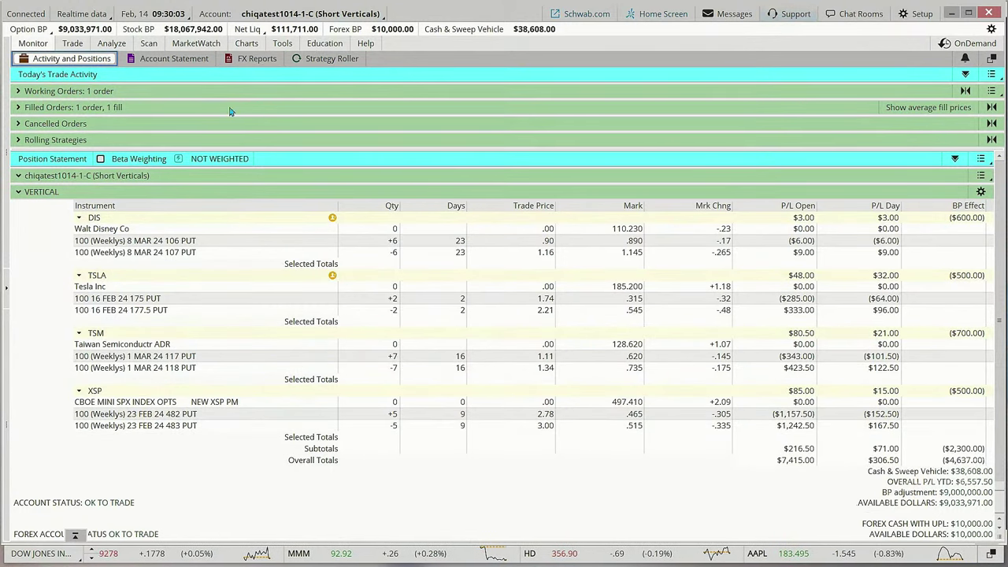
pyautogui.click(243, 46)
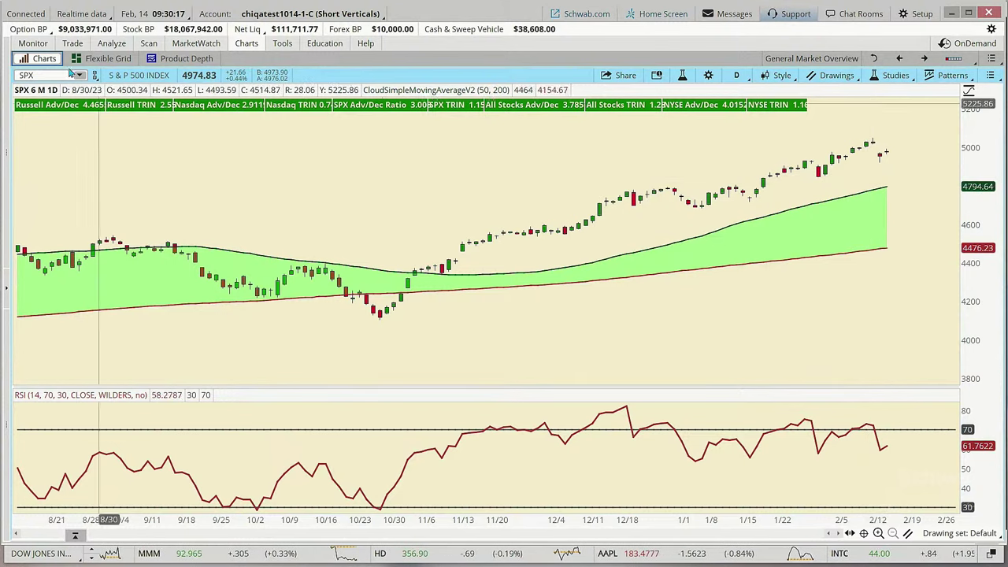
pyautogui.click(33, 44)
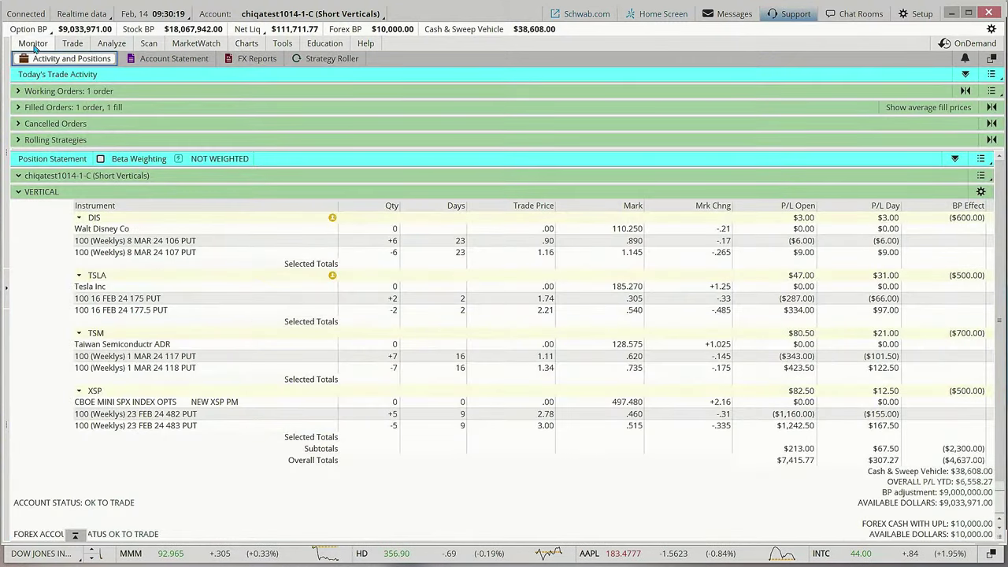
pyautogui.click(246, 43)
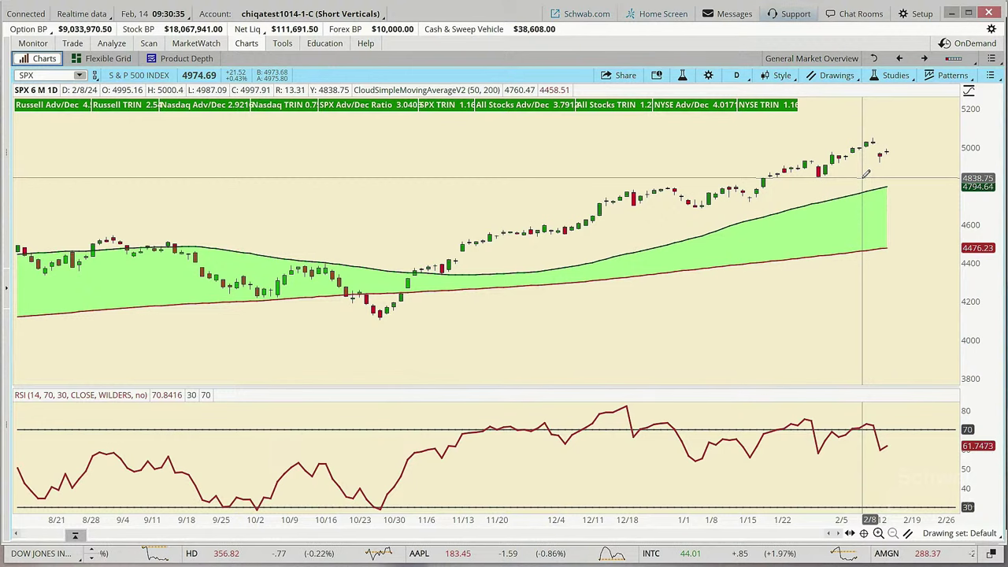
# - Filter the account statement to MRUT over the 30 days back from today to view its trade history
pyautogui.click(33, 43)
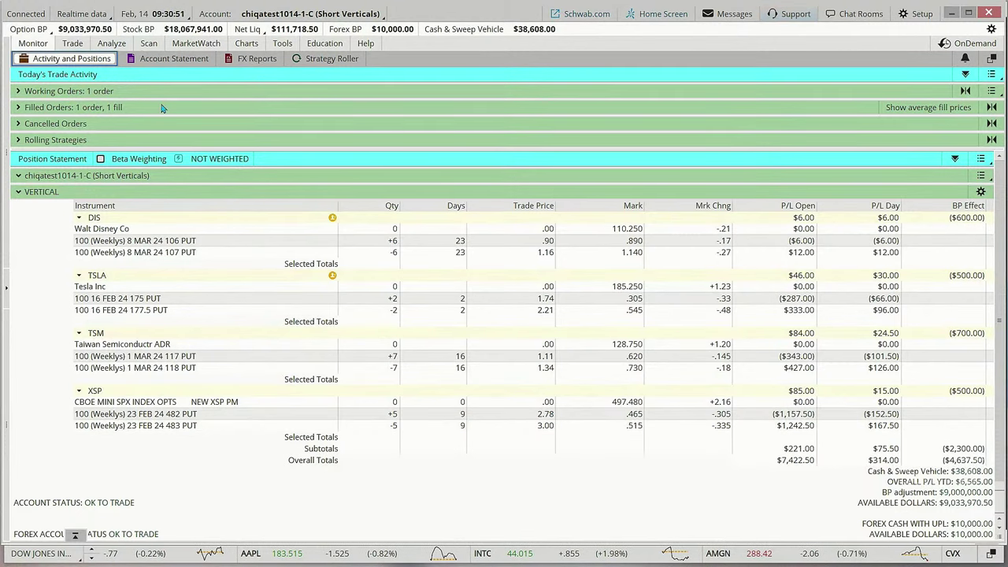
pyautogui.click(165, 62)
pyautogui.click(435, 73)
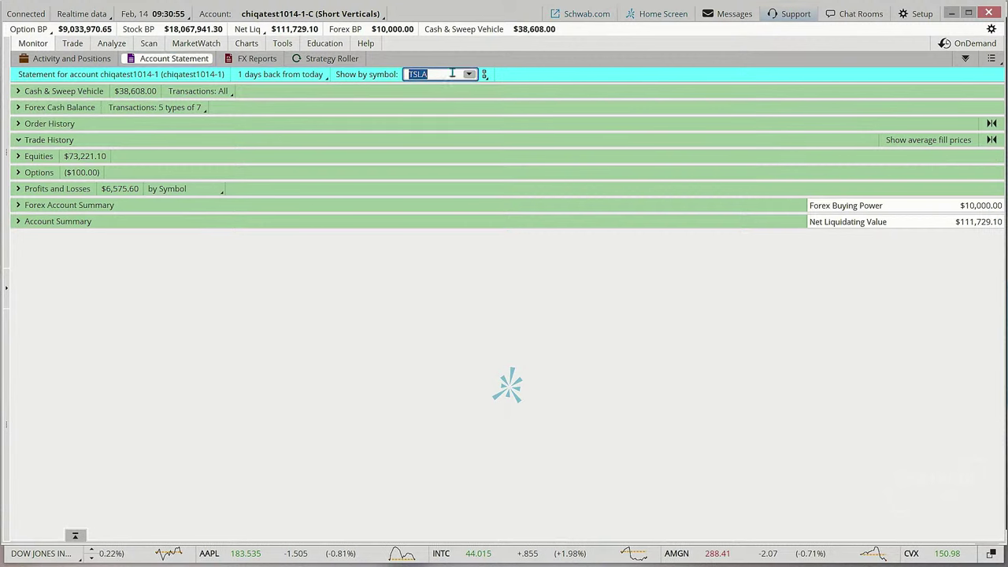
pyautogui.write('MR')
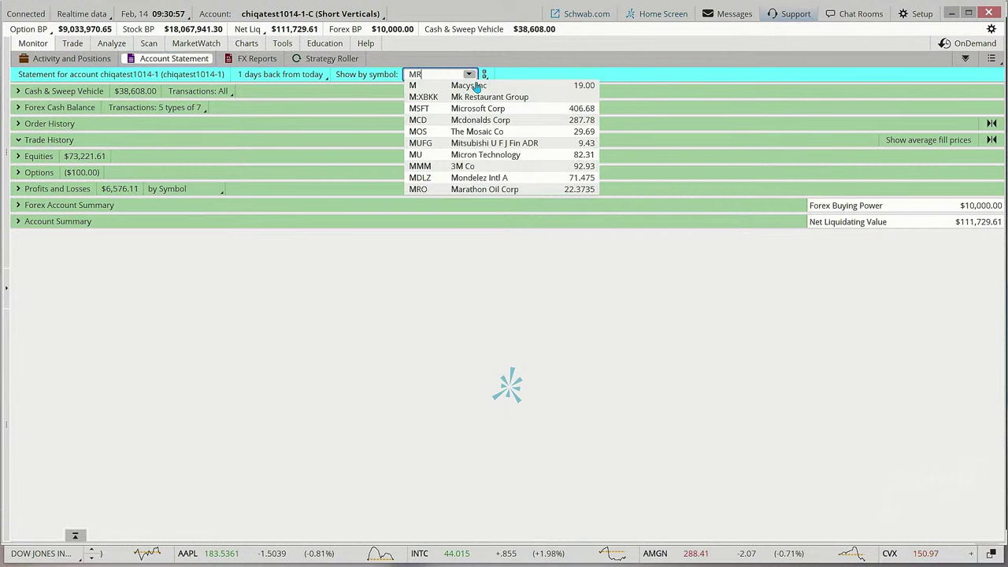
pyautogui.write('UT')
pyautogui.press('Return')
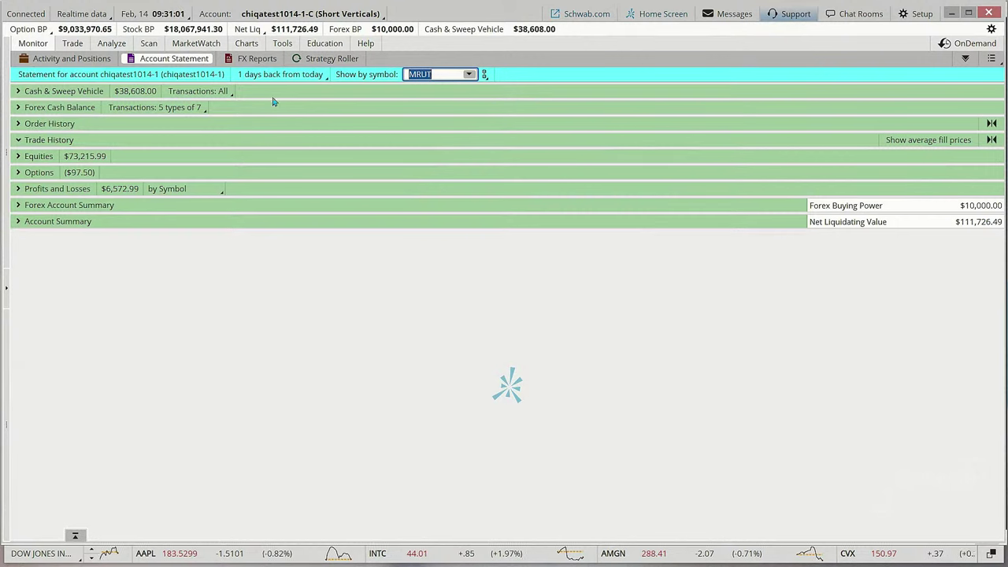
pyautogui.click(273, 77)
pyautogui.click(200, 136)
pyautogui.click(182, 194)
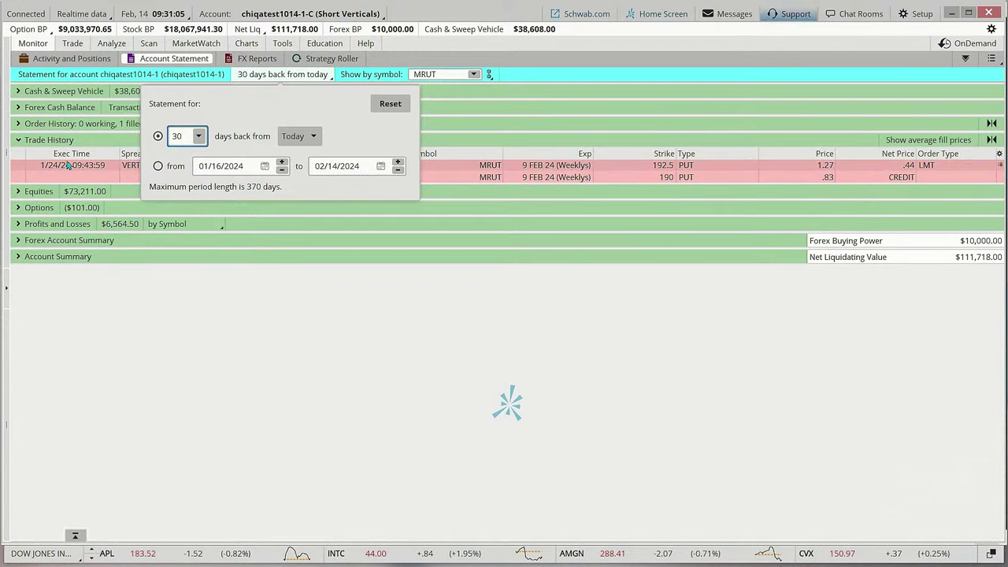
pyautogui.click(516, 80)
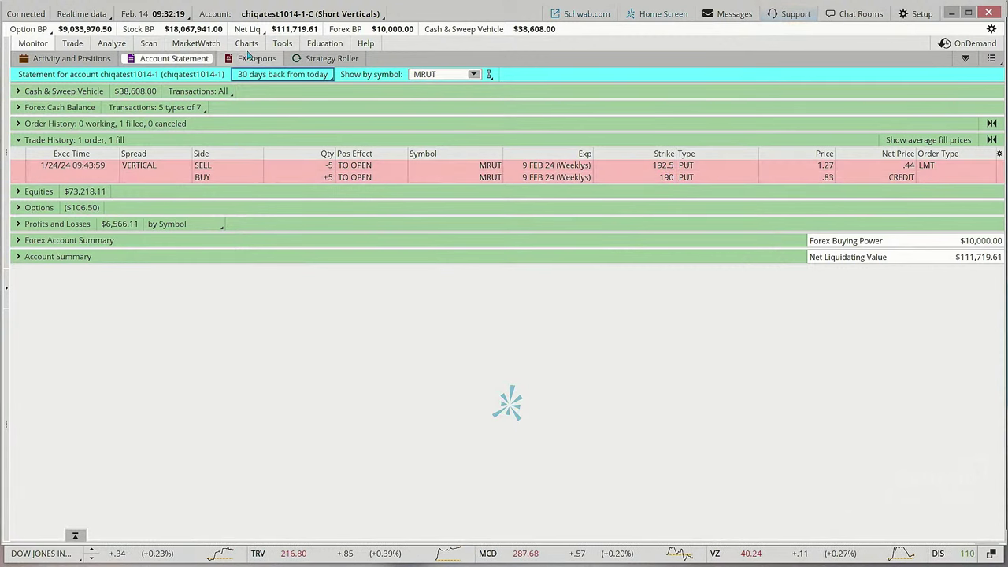
# - Go back to the TSLA chart and load the MRUT price chart in its place
pyautogui.moveTo(247, 47)
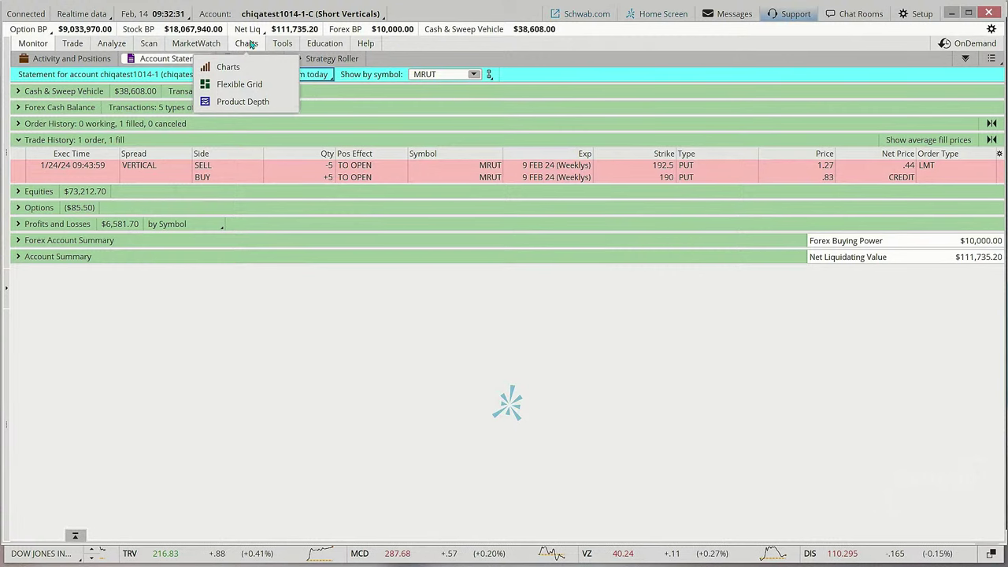
pyautogui.click(248, 44)
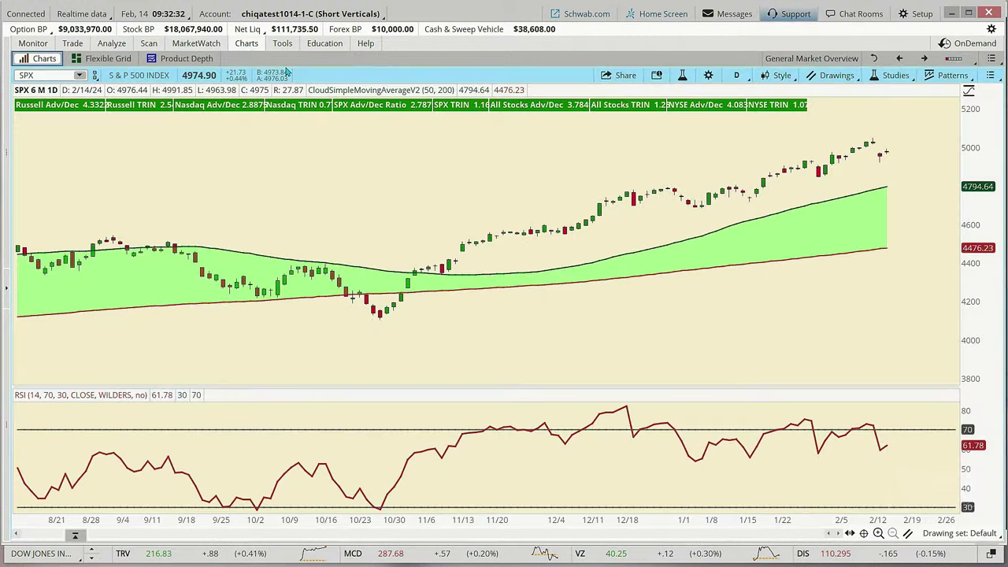
pyautogui.click(898, 59)
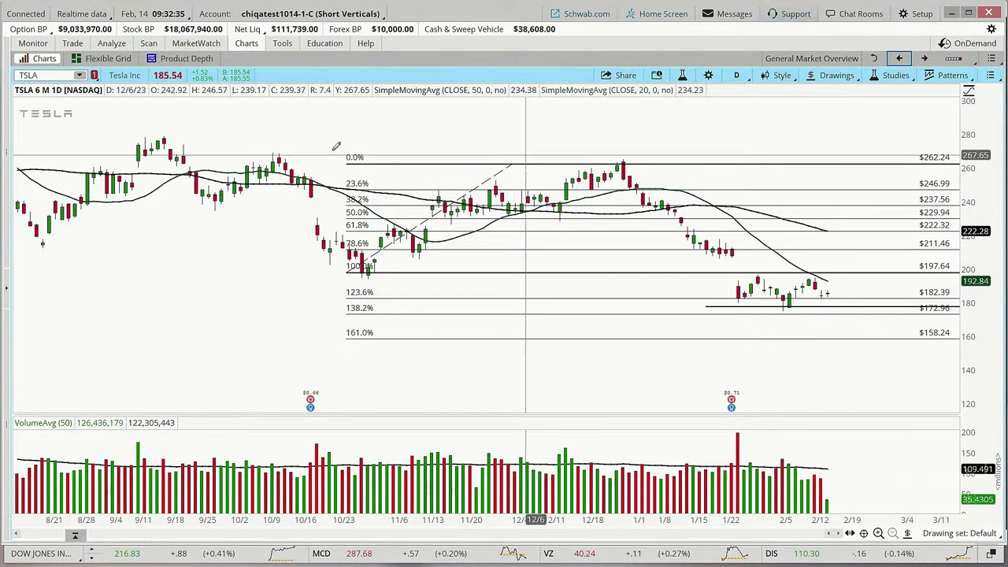
pyautogui.click(39, 75)
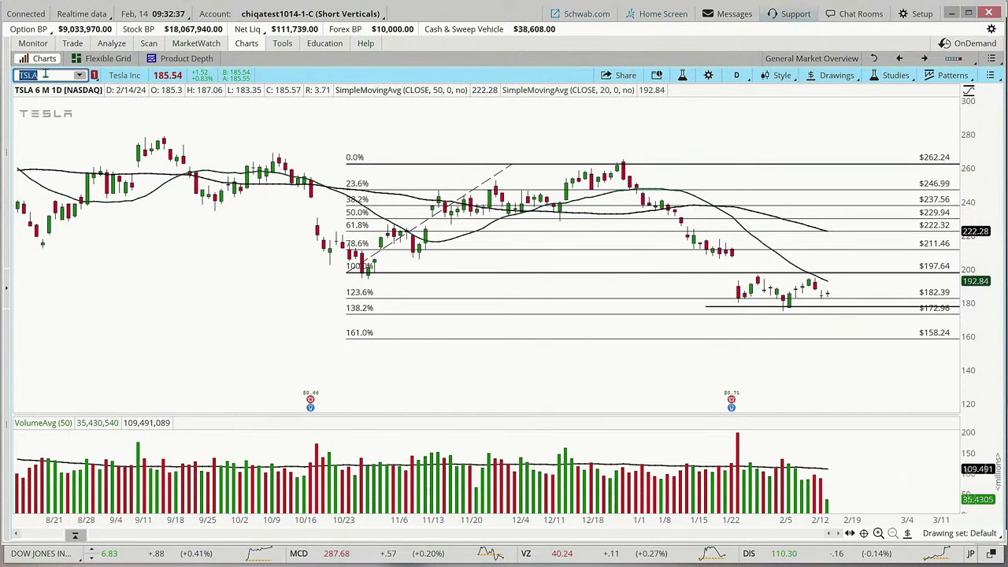
pyautogui.write('MRUT')
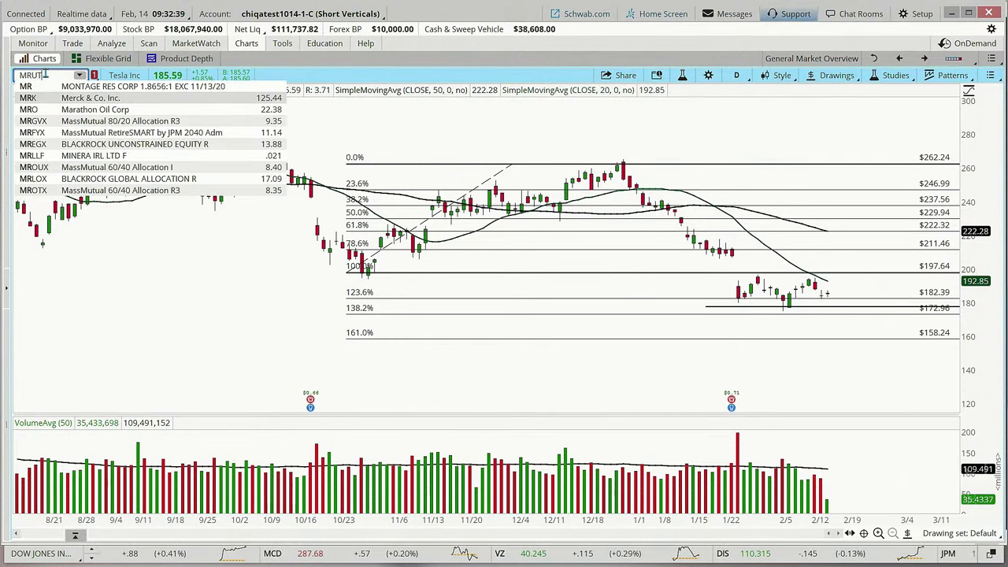
pyautogui.press('Return')
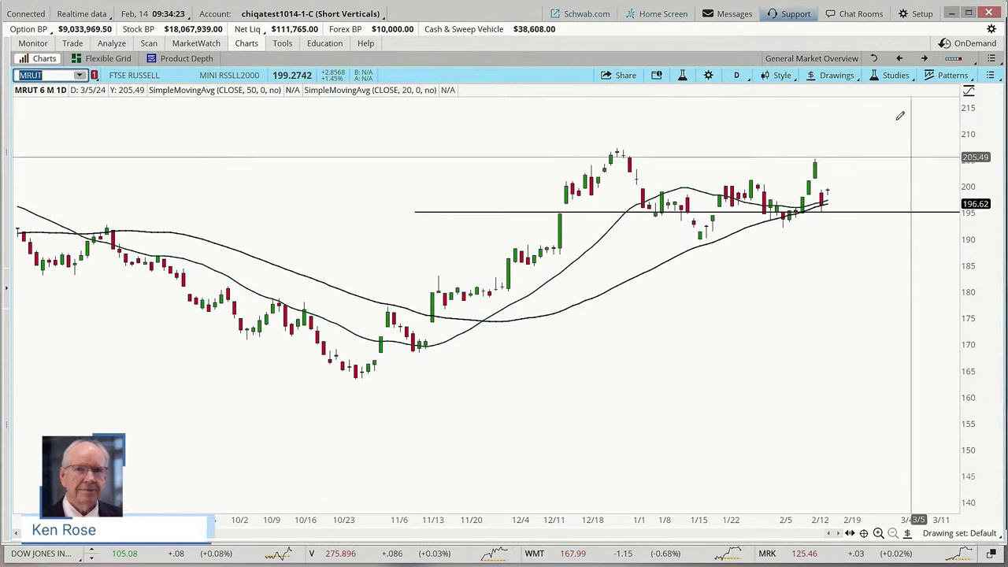
# - Load the DIS price chart
pyautogui.click(54, 76)
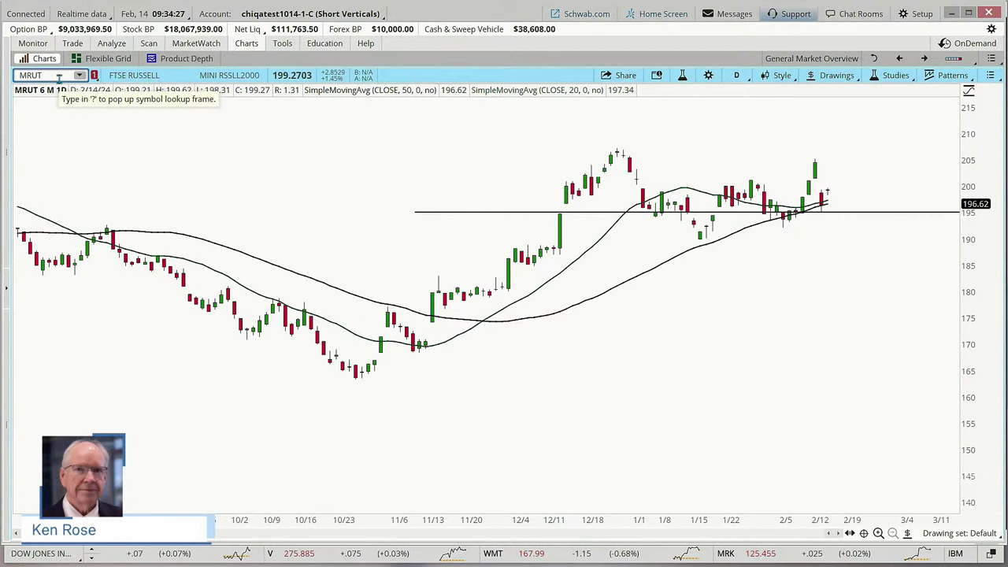
pyautogui.press('BackSpace')
pyautogui.write('DIS')
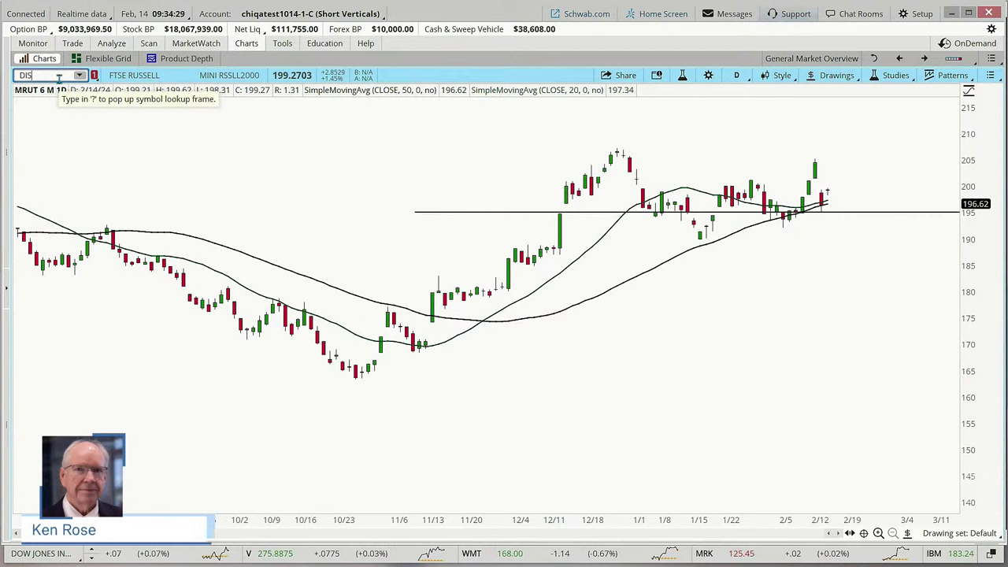
pyautogui.press('Return')
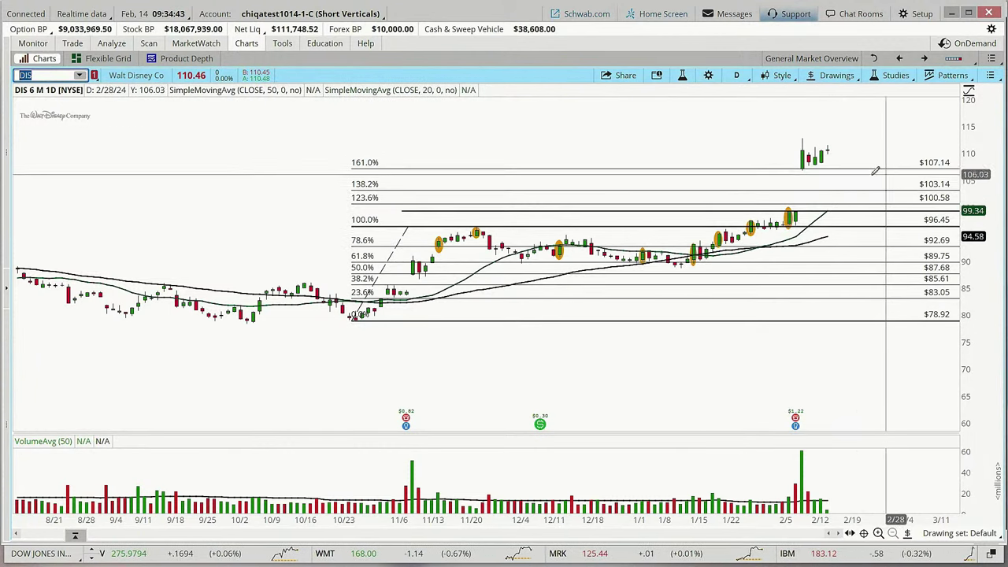
# - Search the chart studies for "atr" and add the ATR study as a lower study on the DIS chart
pyautogui.click(893, 79)
pyautogui.click(851, 136)
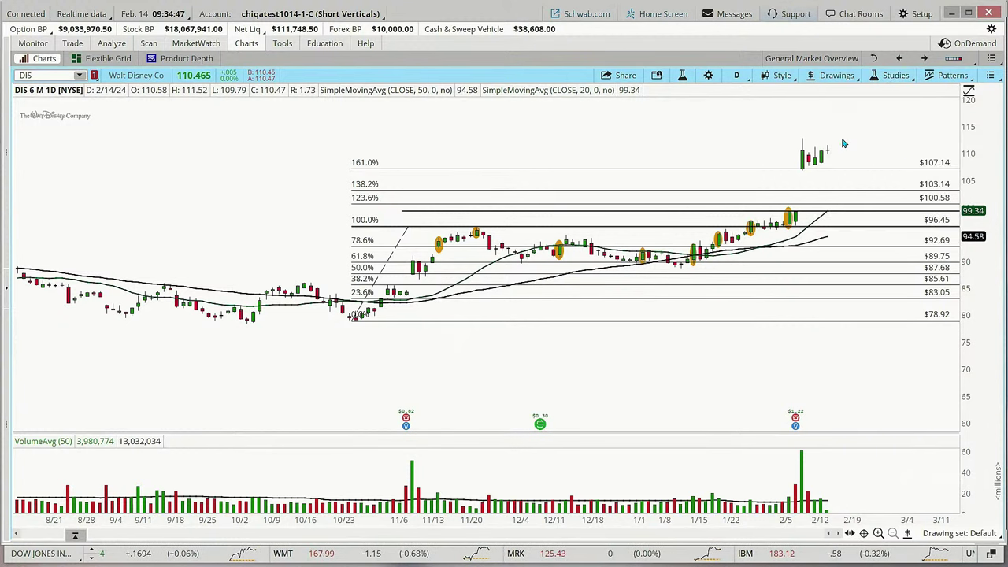
pyautogui.click(247, 150)
pyautogui.write('atr')
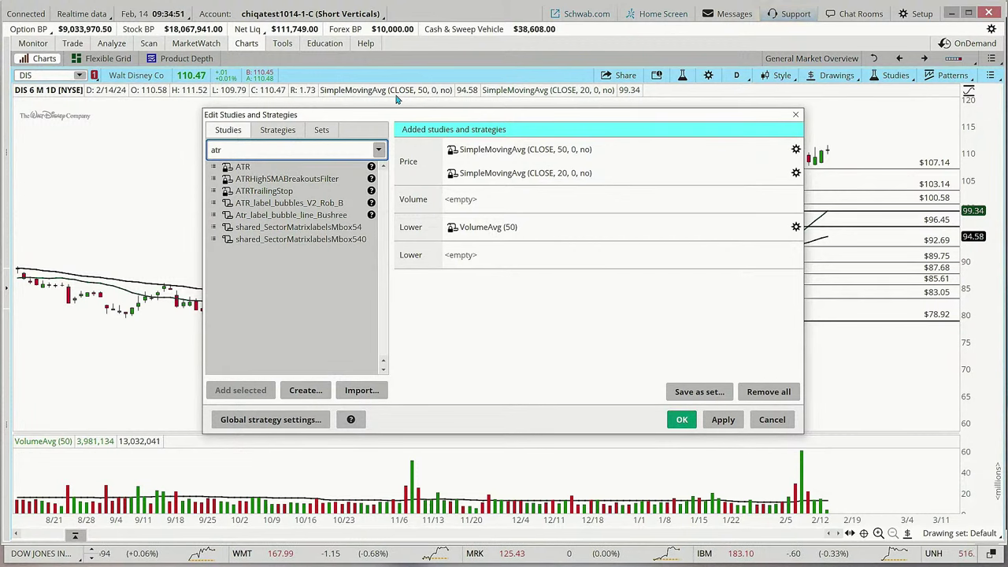
pyautogui.click(248, 169)
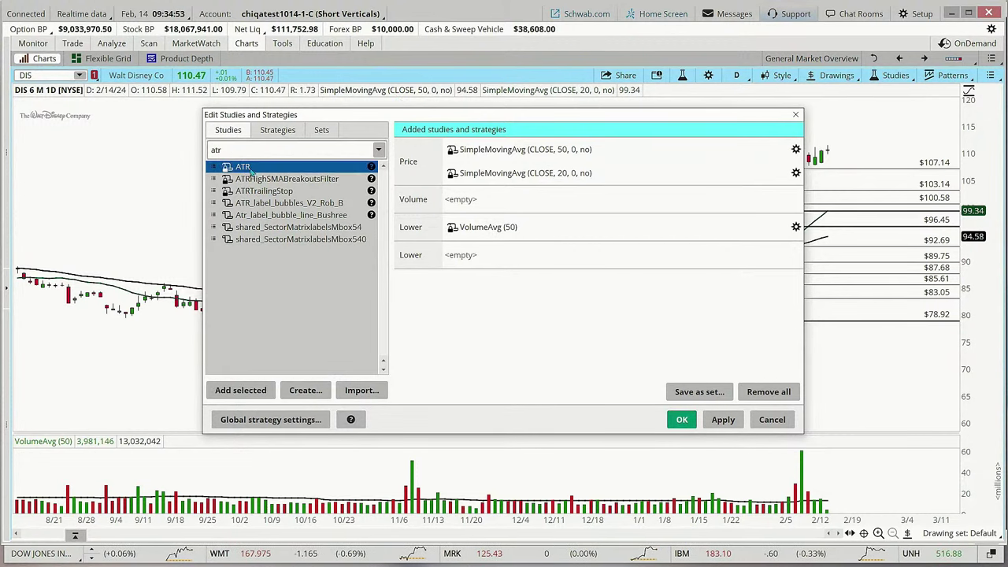
pyautogui.click(256, 392)
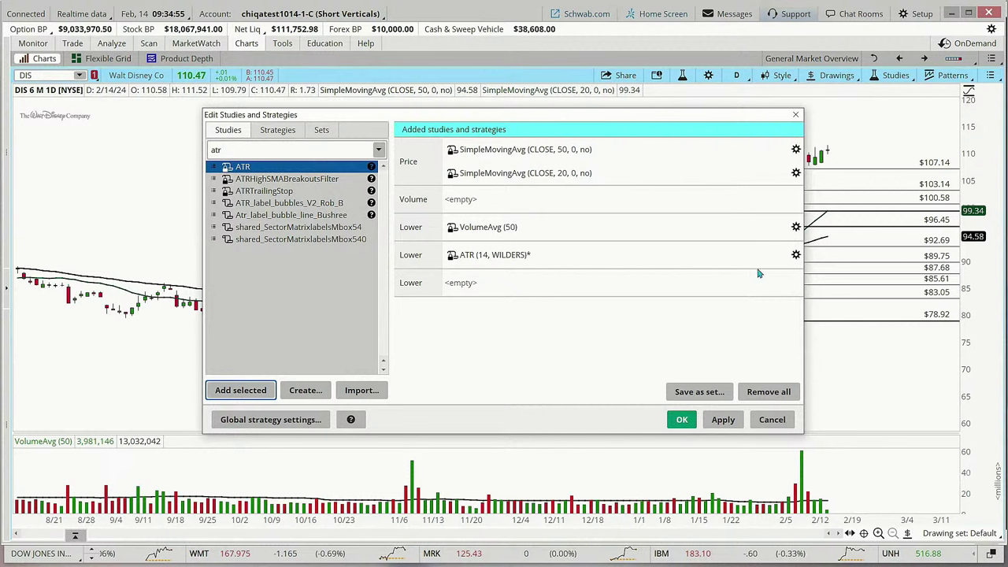
# - Set the ATR plot's colour to black and its width to 2, and apply the study to the DIS chart
pyautogui.click(795, 254)
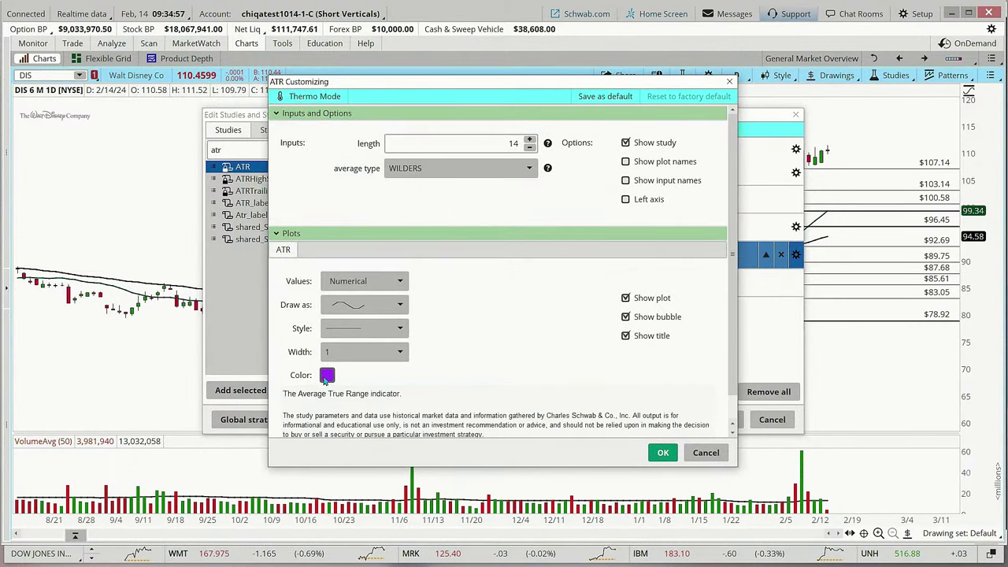
pyautogui.click(326, 376)
pyautogui.click(349, 414)
pyautogui.click(359, 353)
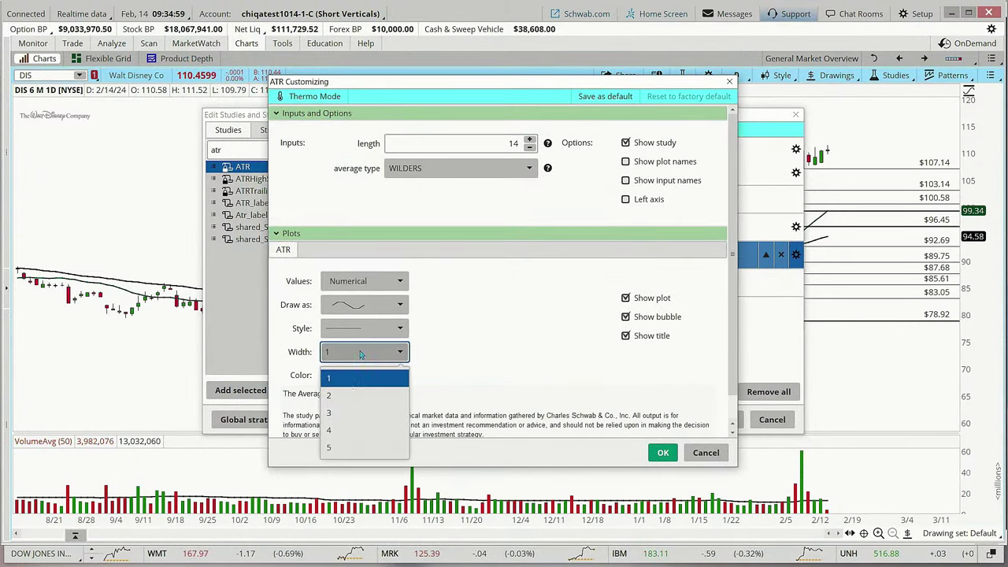
pyautogui.click(354, 395)
pyautogui.click(663, 452)
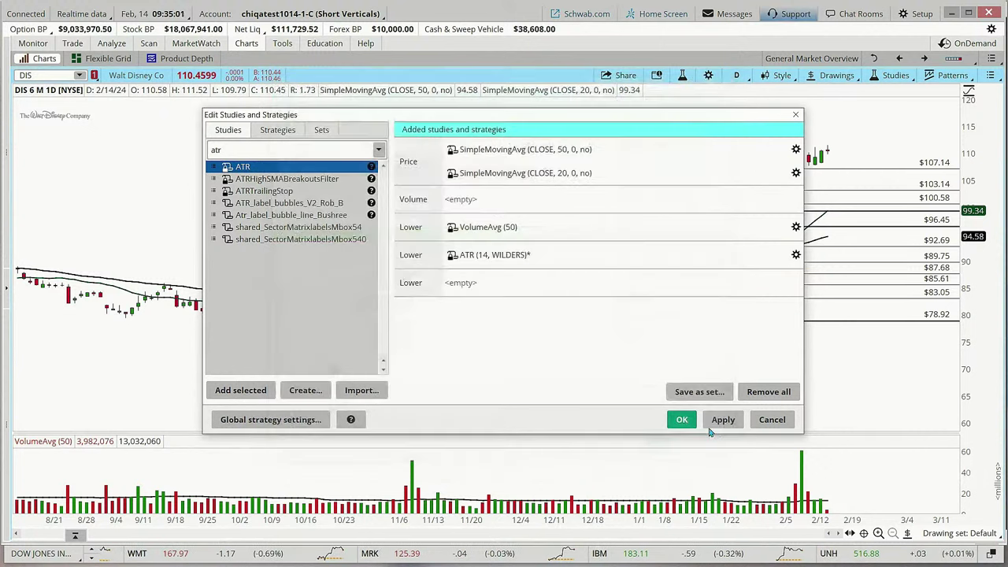
pyautogui.click(715, 422)
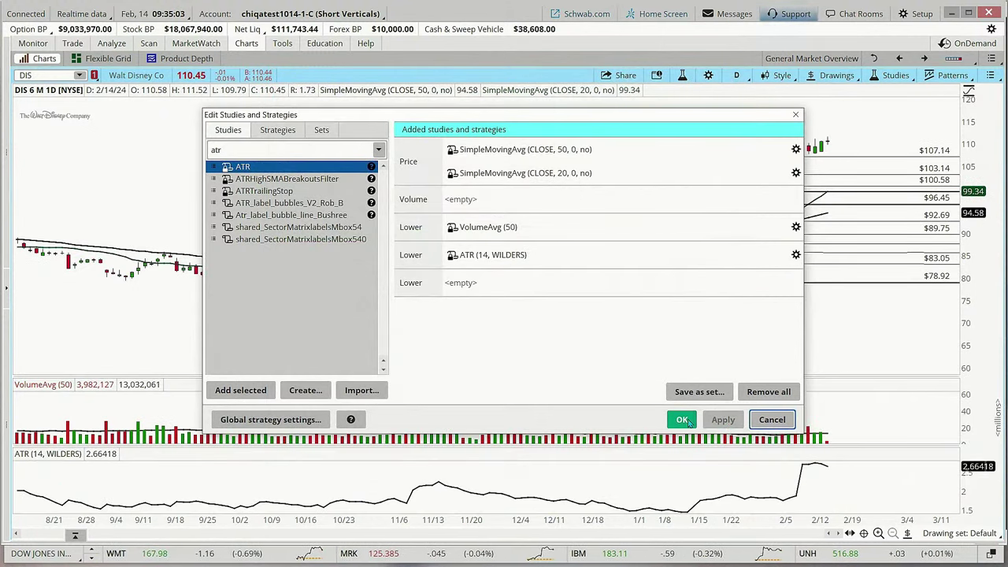
pyautogui.click(682, 420)
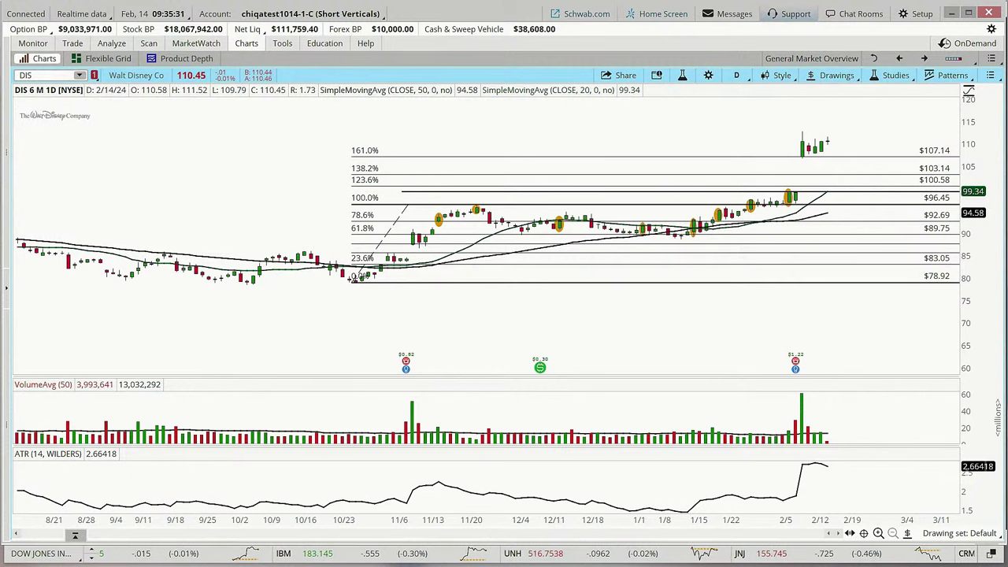
# - Switch to Calculator, place its window beside the recent candles and subtract 107 from 110.46
pyautogui.hotkey('alt', 'Tab')
pyautogui.moveTo(474, 48); pyautogui.dragTo(296, 126)
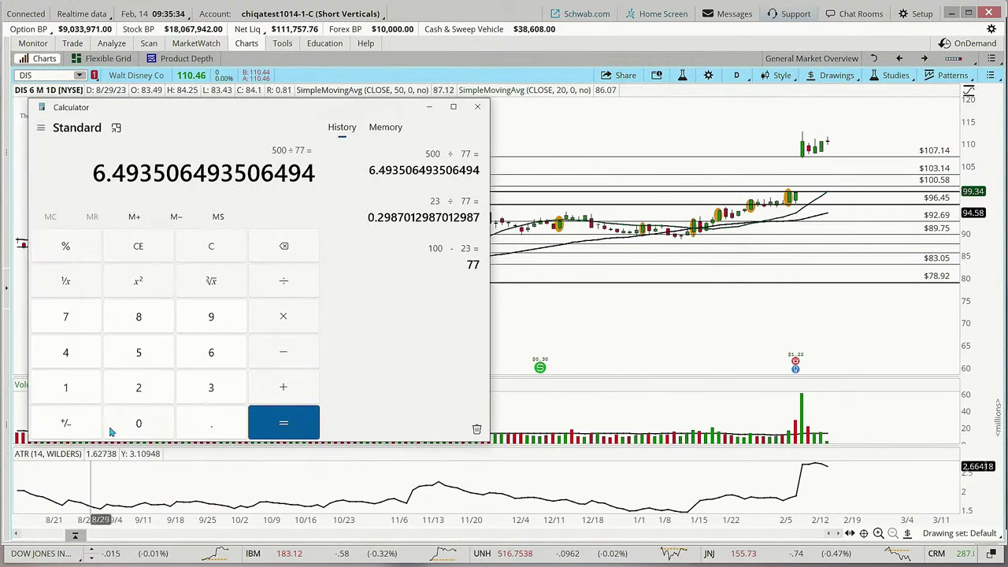
pyautogui.click(202, 254)
pyautogui.click(68, 387)
pyautogui.click(68, 387)
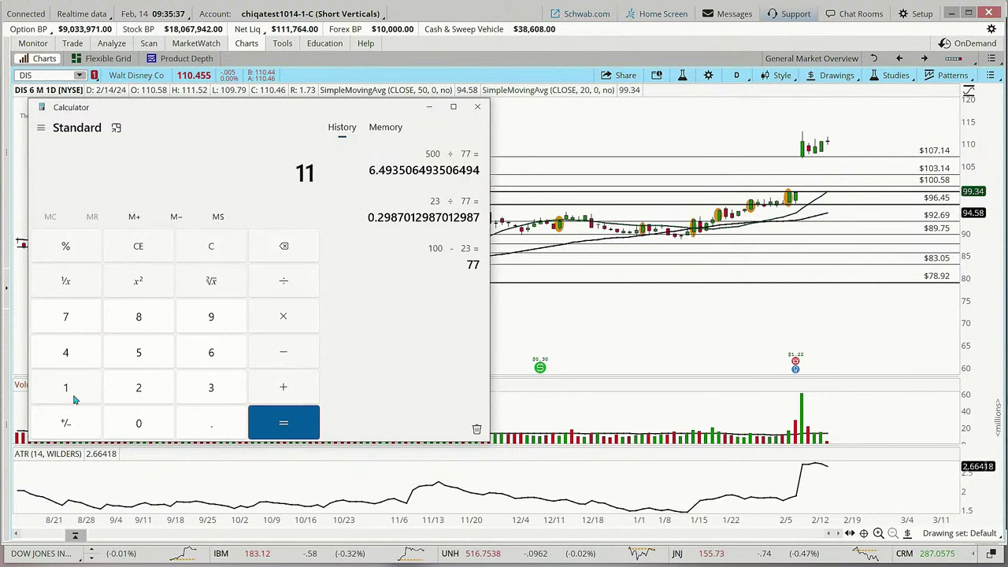
pyautogui.click(139, 424)
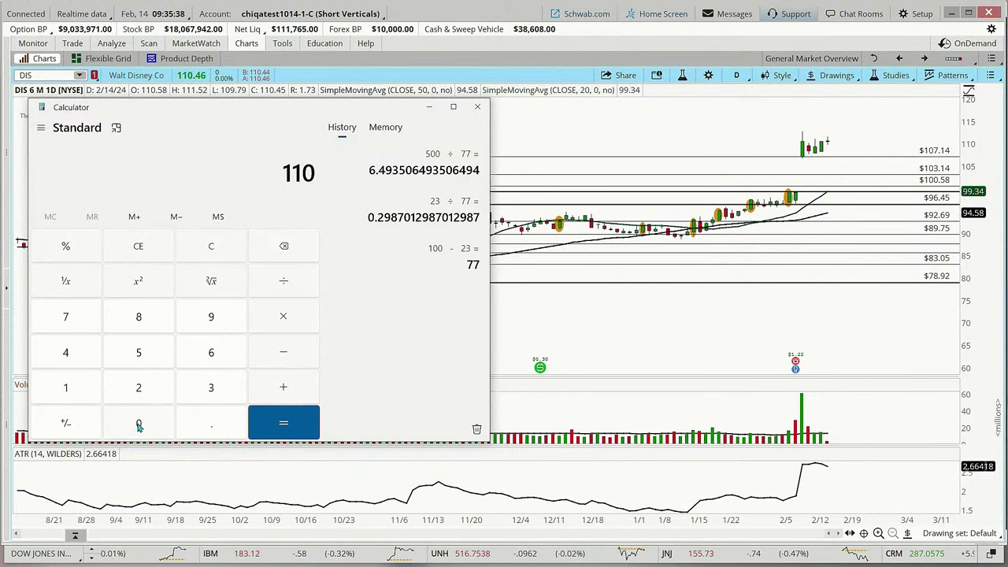
pyautogui.click(221, 430)
pyautogui.click(75, 350)
pyautogui.click(193, 360)
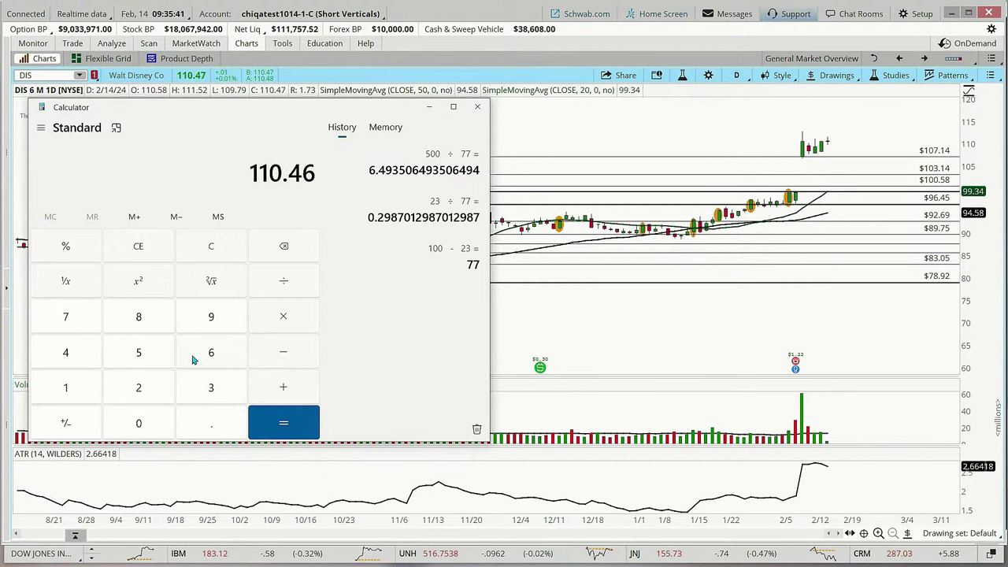
pyautogui.click(272, 355)
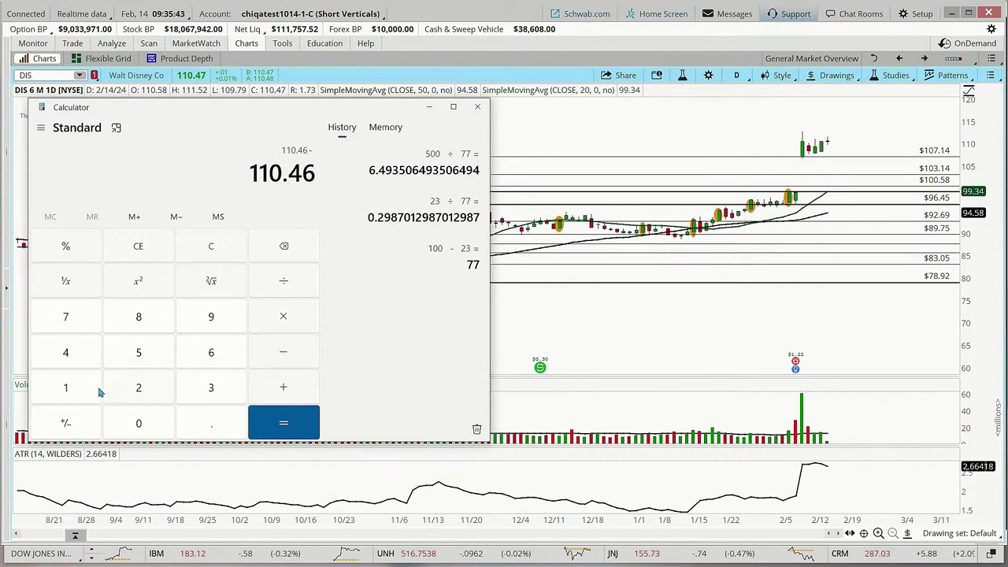
pyautogui.click(66, 389)
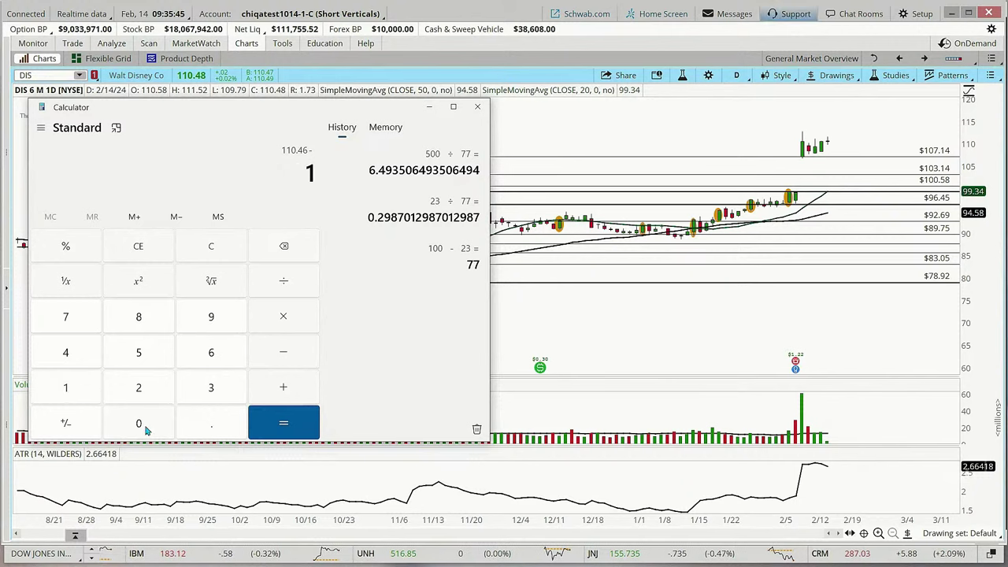
pyautogui.click(140, 425)
pyautogui.click(69, 318)
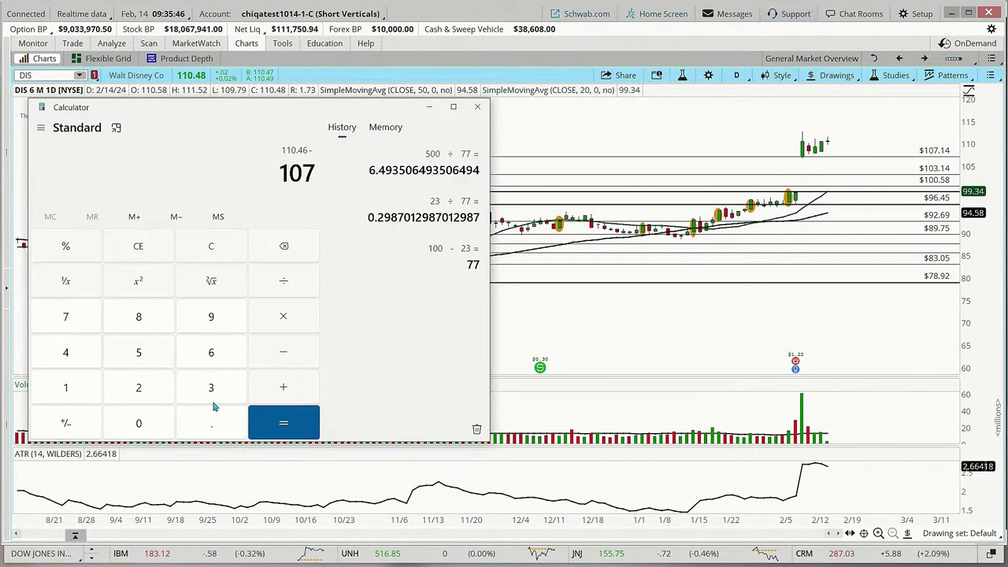
pyautogui.click(271, 419)
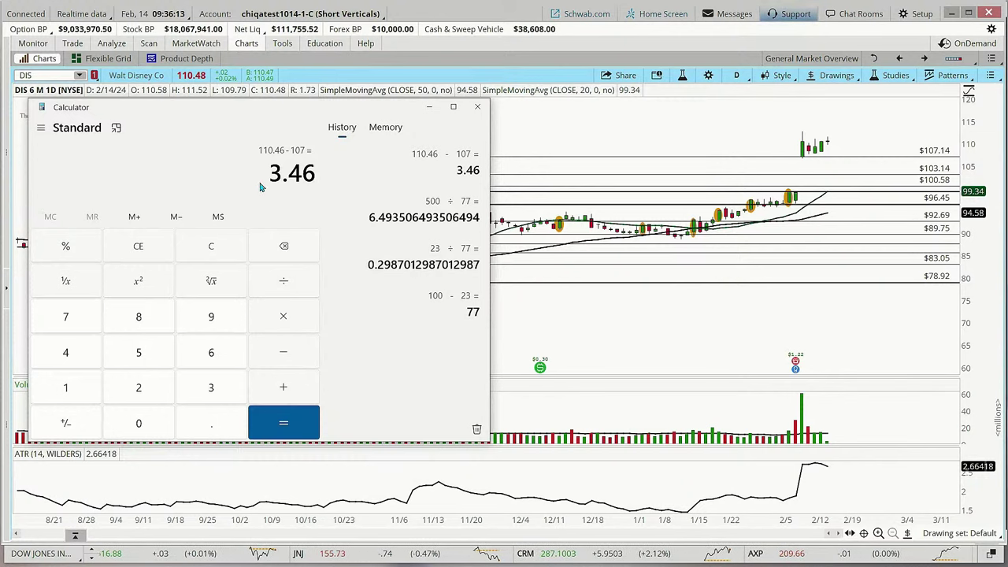
# - Divide the price difference by the ATR value of 2.66 and minimize Calculator
pyautogui.click(285, 283)
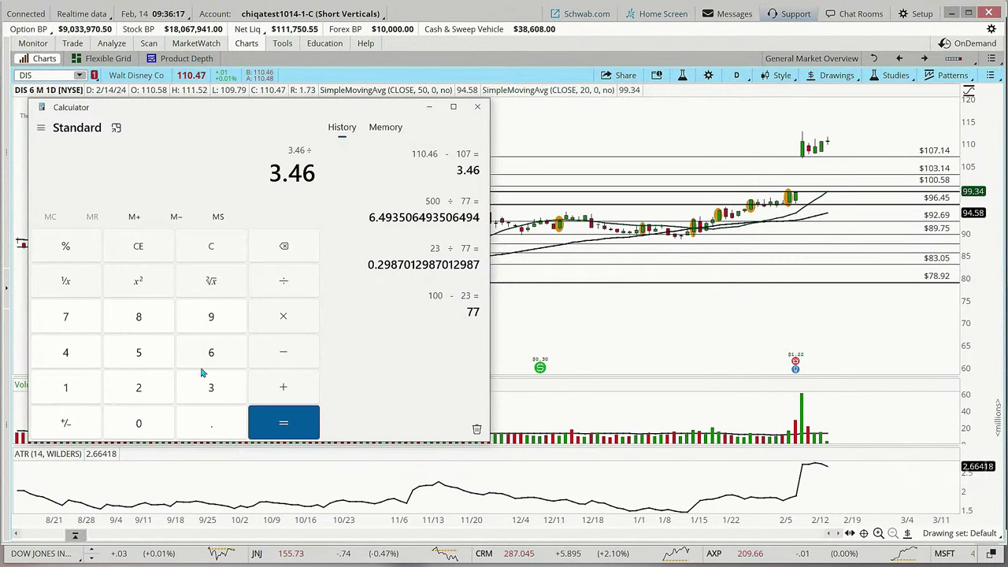
pyautogui.click(147, 390)
pyautogui.click(217, 425)
pyautogui.click(211, 353)
pyautogui.click(211, 353)
pyautogui.click(283, 422)
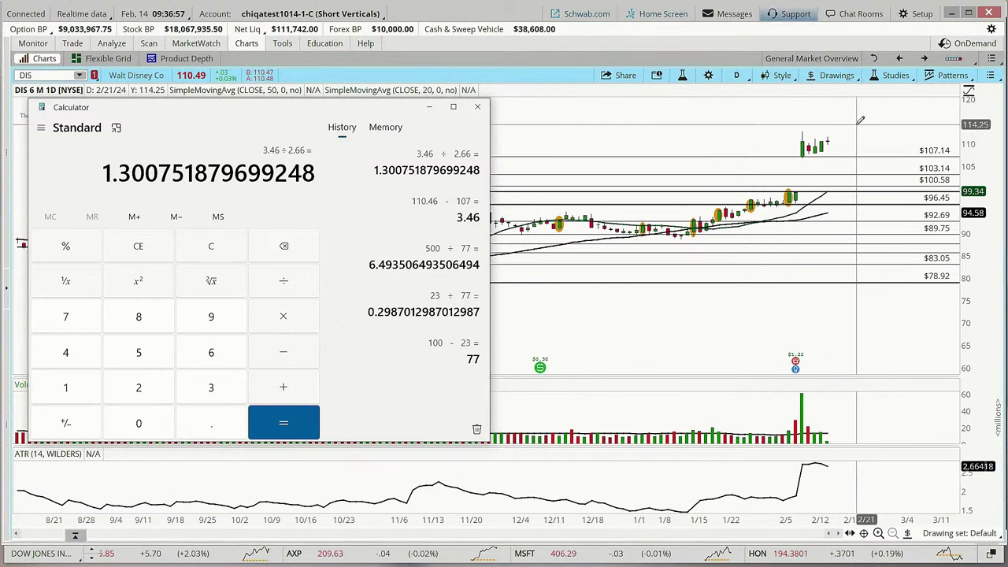
pyautogui.click(429, 110)
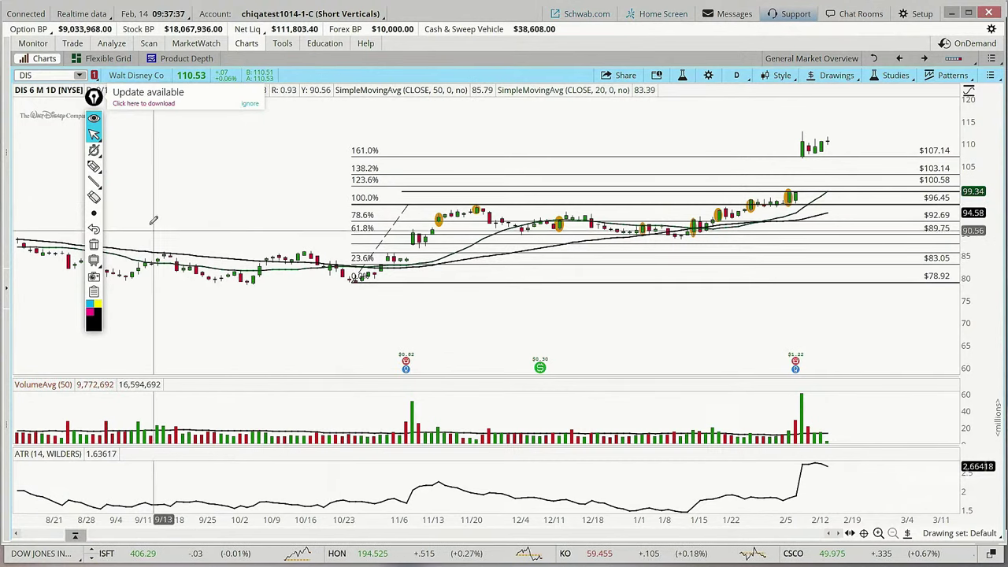
# - Sketch two roughly horizontal strike lines with the annotation pen in the chart's empty area, labelled SO and LO
pyautogui.click(93, 166)
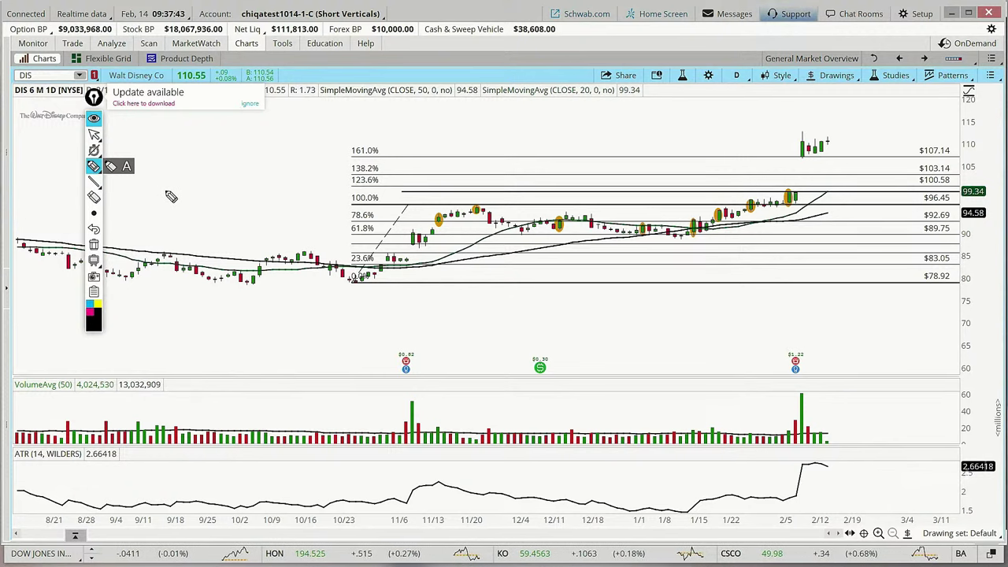
pyautogui.moveTo(166, 190); pyautogui.dragTo(273, 195)
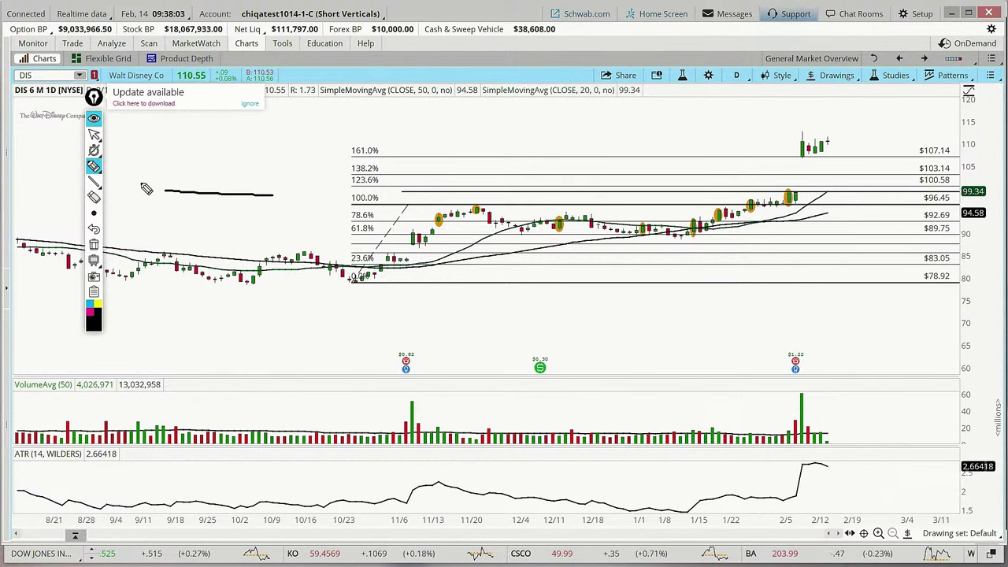
pyautogui.moveTo(137, 184)
pyautogui.mouseDown()
pyautogui.moveTo(133, 194)
pyautogui.moveTo(149, 194)
pyautogui.moveTo(153, 184)
pyautogui.mouseUp()
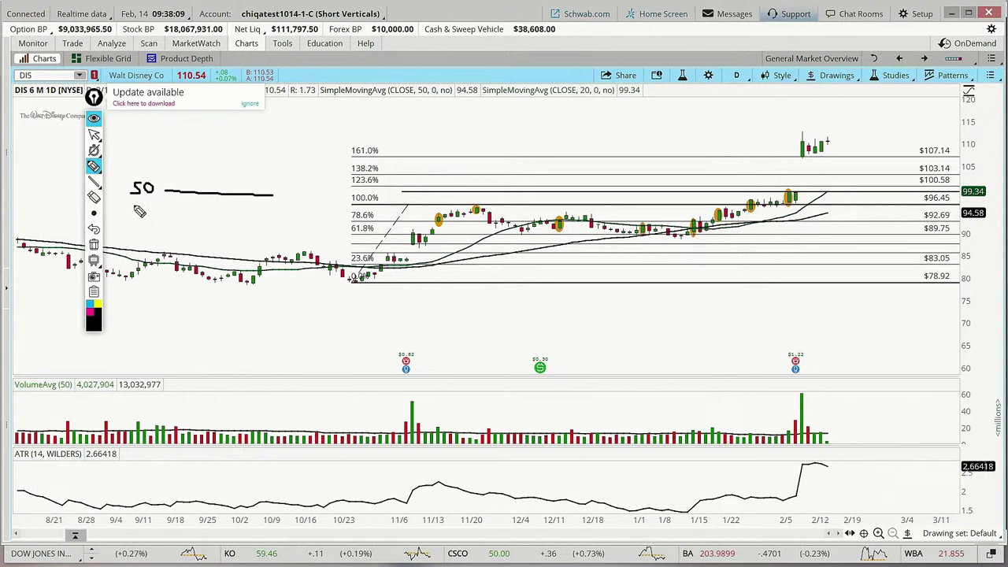
pyautogui.moveTo(131, 201)
pyautogui.mouseDown()
pyautogui.moveTo(139, 211)
pyautogui.moveTo(272, 210)
pyautogui.mouseUp()
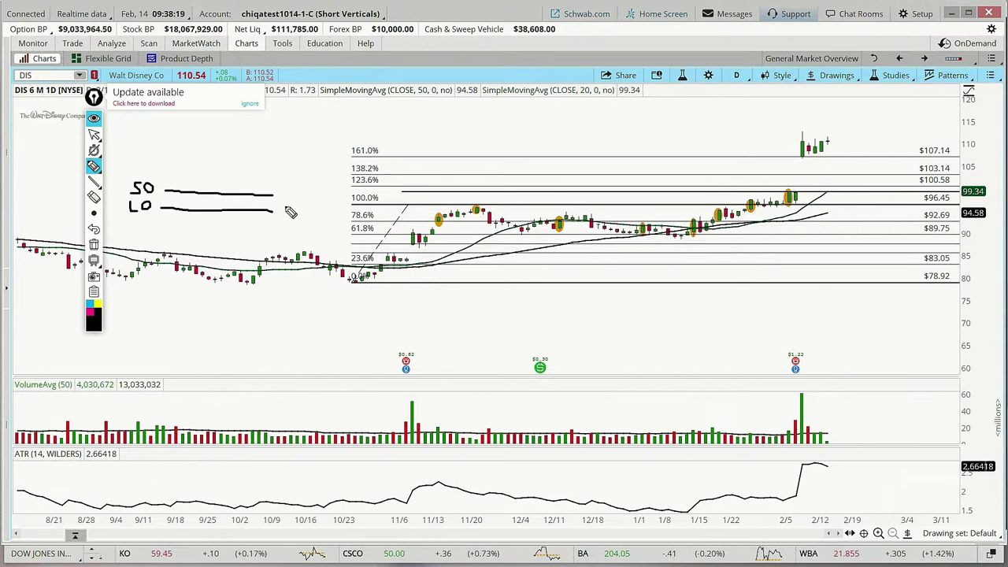
# - Annotate the ends of the two strike lines with handwritten value marks, including .70 beside the LO line and 80 above the SO line
pyautogui.moveTo(282, 203)
pyautogui.mouseDown()
pyautogui.moveTo(302, 180)
pyautogui.moveTo(313, 187)
pyautogui.moveTo(318, 172)
pyautogui.mouseUp()
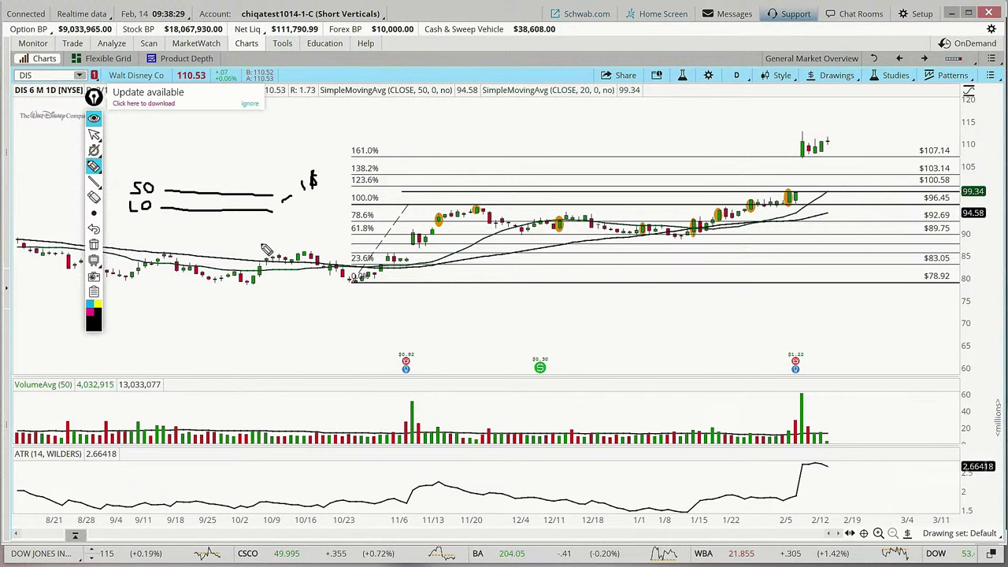
pyautogui.moveTo(251, 234); pyautogui.dragTo(262, 235)
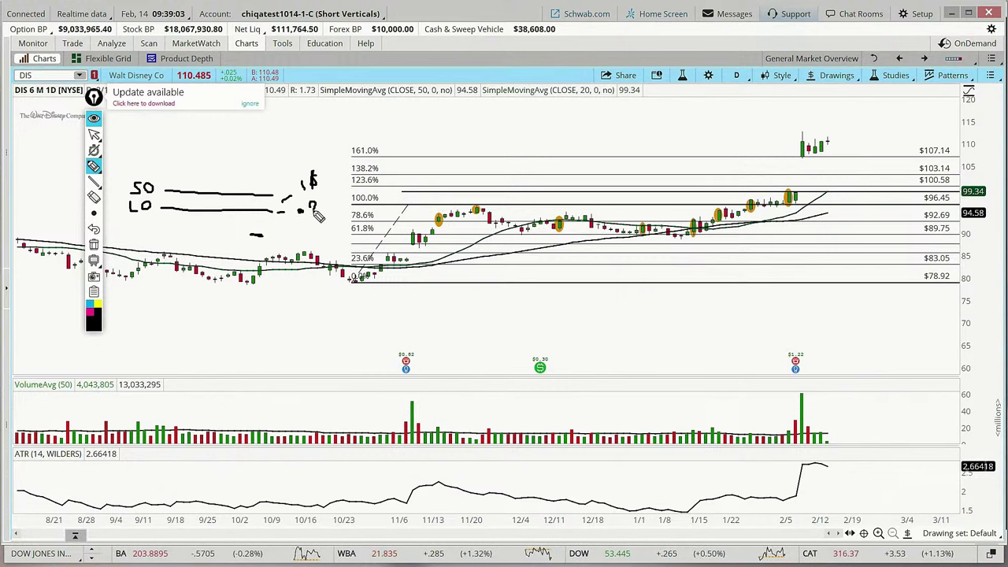
pyautogui.moveTo(323, 203)
pyautogui.mouseDown()
pyautogui.moveTo(319, 215)
pyautogui.moveTo(326, 205)
pyautogui.mouseUp()
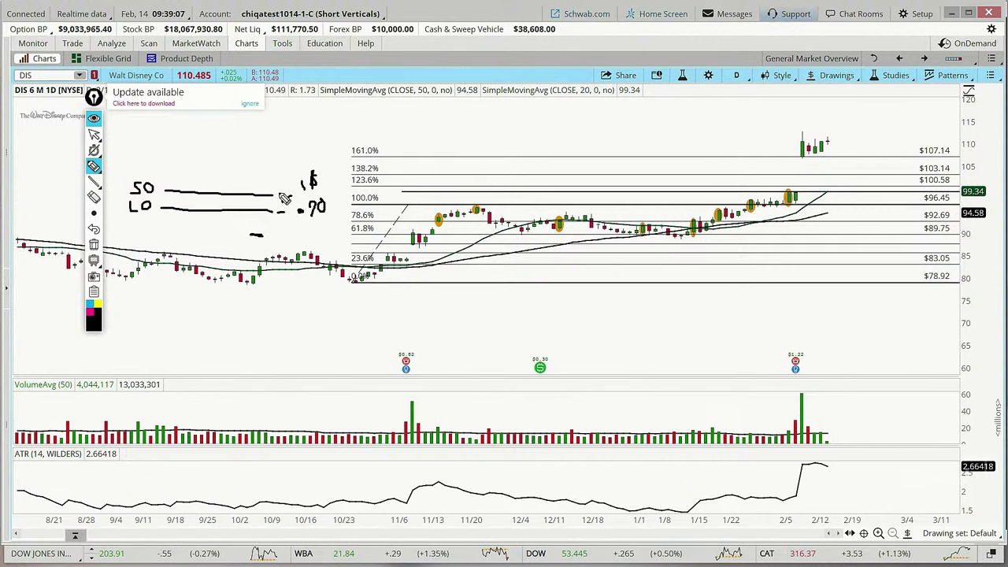
pyautogui.moveTo(272, 194); pyautogui.dragTo(270, 172)
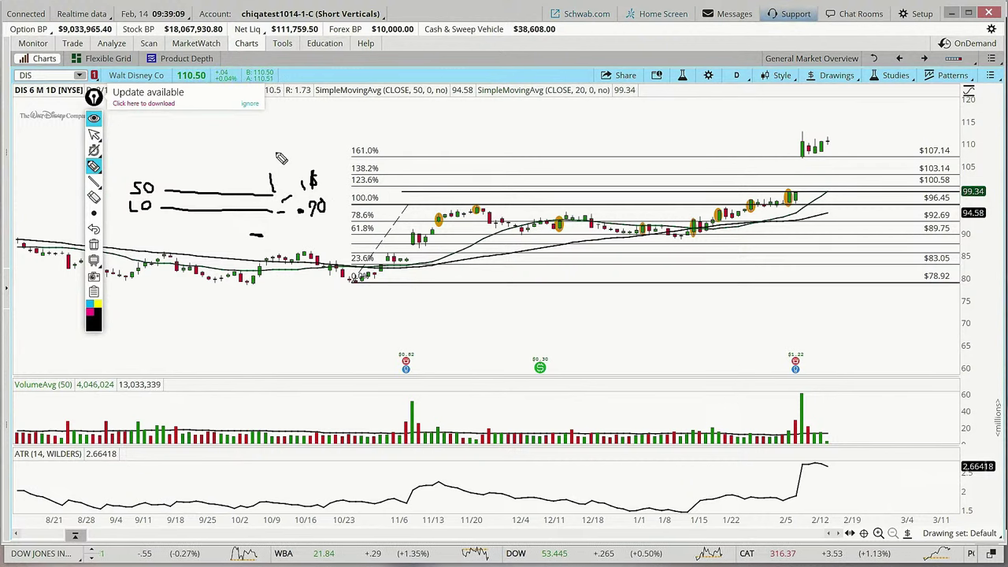
pyautogui.moveTo(275, 164)
pyautogui.mouseDown()
pyautogui.moveTo(275, 155)
pyautogui.moveTo(284, 163)
pyautogui.mouseUp()
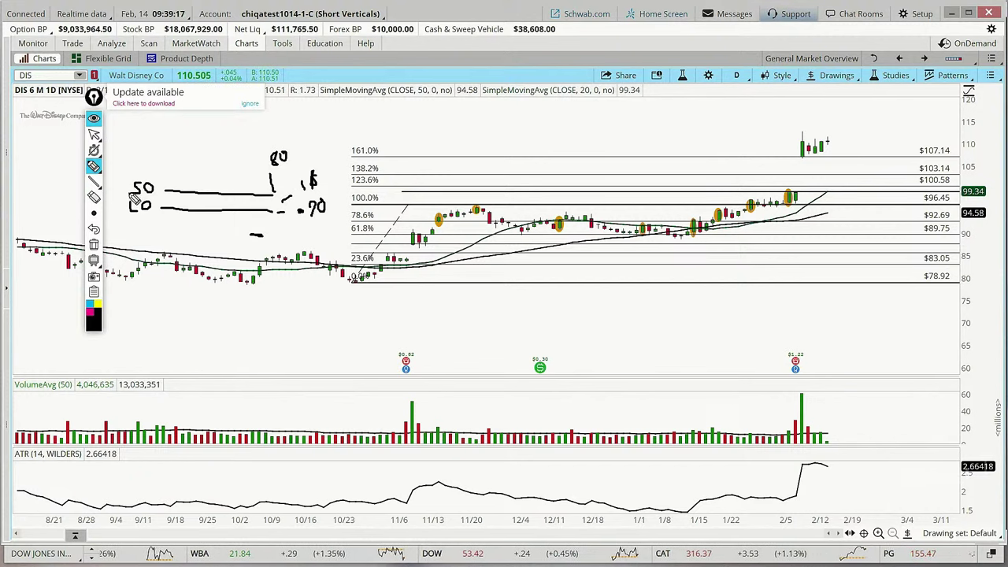
# - Add a handwritten callout to the SO label, and write $1.25 above the price candles with a circle around it
pyautogui.moveTo(157, 186); pyautogui.dragTo(179, 162)
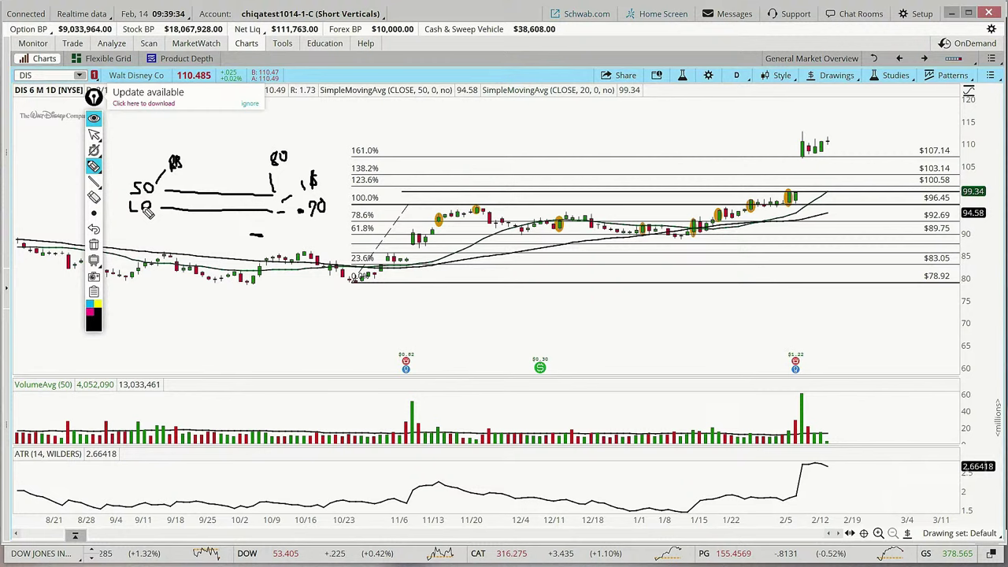
pyautogui.moveTo(471, 111); pyautogui.dragTo(461, 131)
pyautogui.moveTo(465, 105); pyautogui.dragTo(466, 134)
pyautogui.click(493, 125)
pyautogui.moveTo(484, 110)
pyautogui.mouseDown()
pyautogui.moveTo(485, 126)
pyautogui.moveTo(522, 117)
pyautogui.moveTo(519, 126)
pyautogui.mouseUp()
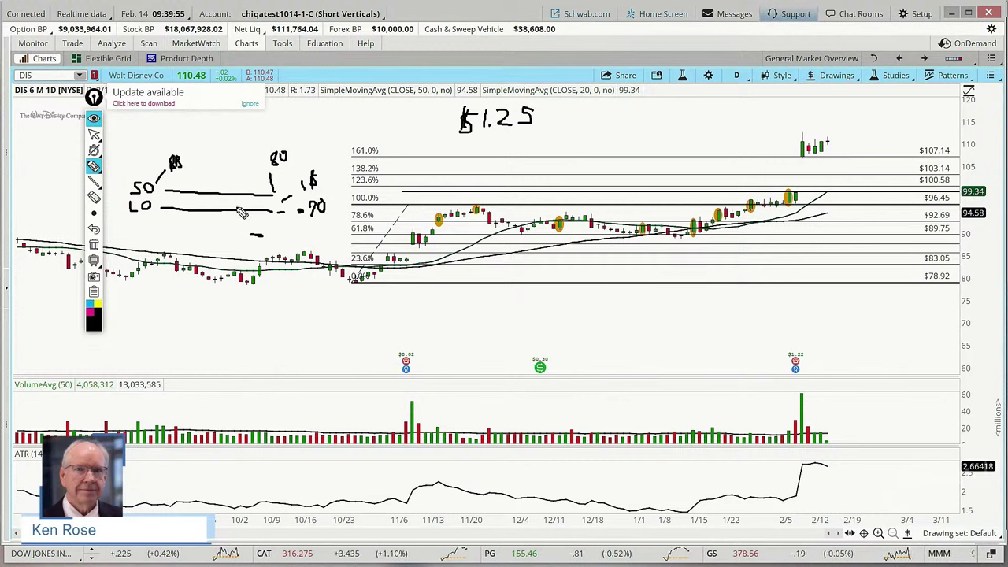
pyautogui.moveTo(471, 144)
pyautogui.mouseDown()
pyautogui.moveTo(581, 111)
pyautogui.moveTo(443, 128)
pyautogui.moveTo(494, 141)
pyautogui.mouseUp()
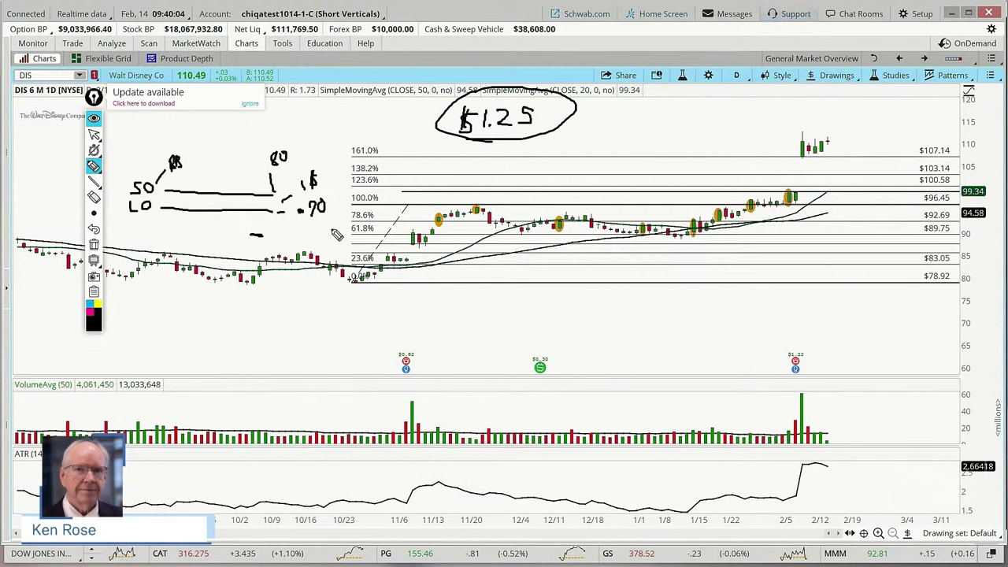
# - Circle the .70 note, connect it by a line to a handwritten 2, and draw a vertical stroke beside the 80
pyautogui.moveTo(338, 226)
pyautogui.mouseDown()
pyautogui.moveTo(345, 206)
pyautogui.moveTo(303, 187)
pyautogui.moveTo(318, 230)
pyautogui.moveTo(346, 226)
pyautogui.mouseUp()
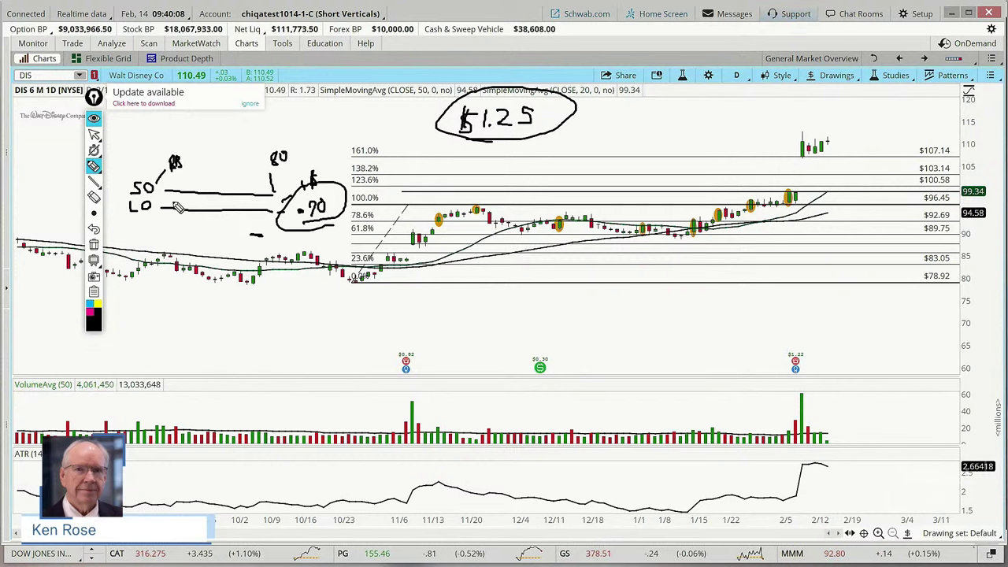
pyautogui.moveTo(472, 145)
pyautogui.mouseDown()
pyautogui.moveTo(551, 91)
pyautogui.moveTo(472, 152)
pyautogui.mouseUp()
pyautogui.moveTo(340, 192)
pyautogui.mouseDown()
pyautogui.moveTo(602, 151)
pyautogui.moveTo(630, 130)
pyautogui.moveTo(619, 147)
pyautogui.moveTo(634, 146)
pyautogui.mouseUp()
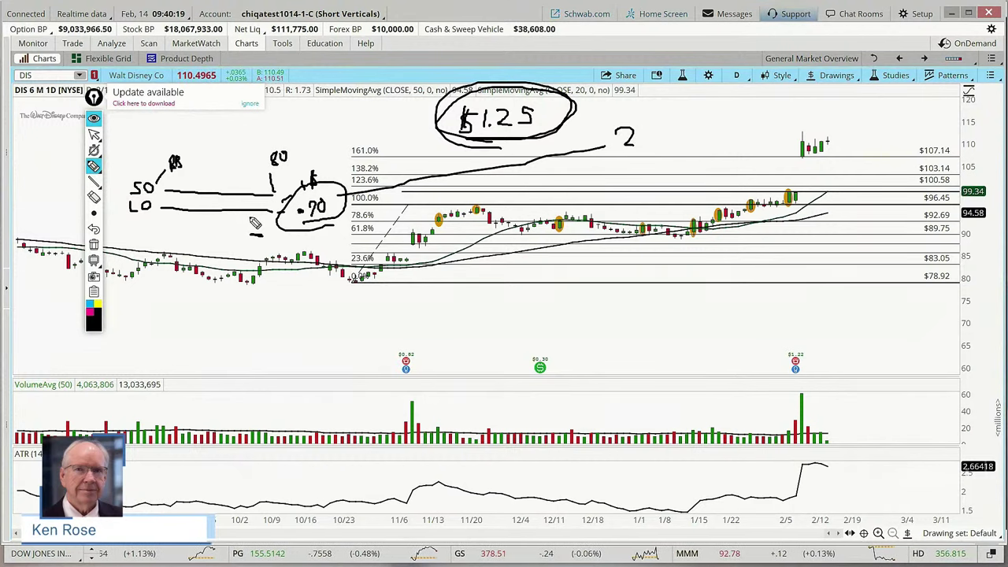
pyautogui.moveTo(253, 219); pyautogui.dragTo(268, 141)
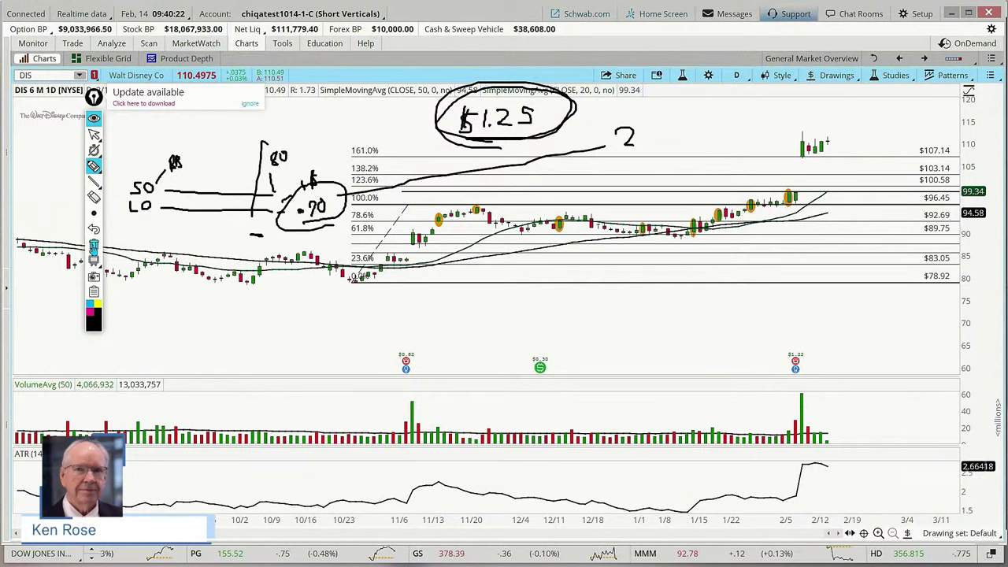
# - Clear all handwritten annotations from the DIS chart and exit the annotation pen
pyautogui.click(94, 245)
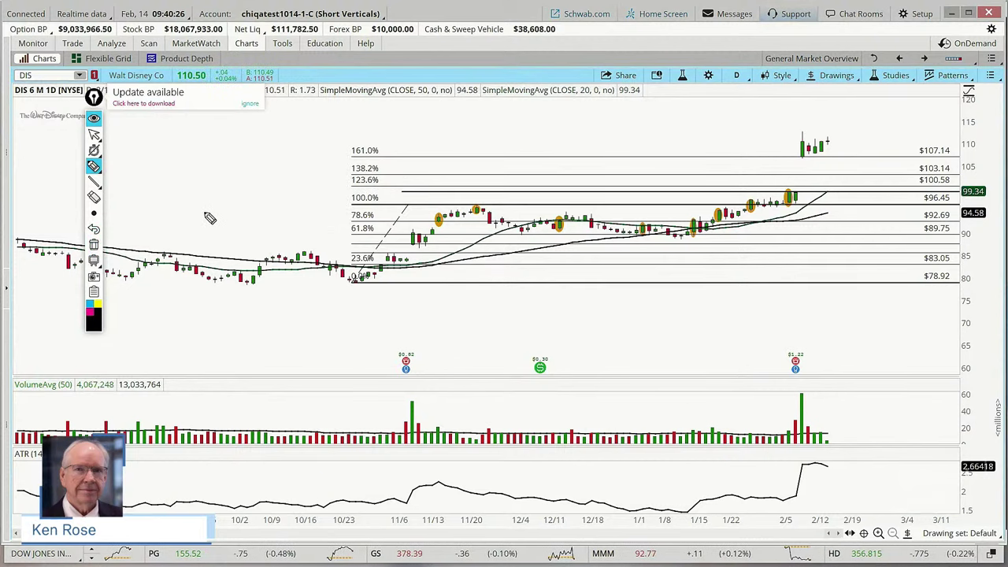
pyautogui.press('Escape')
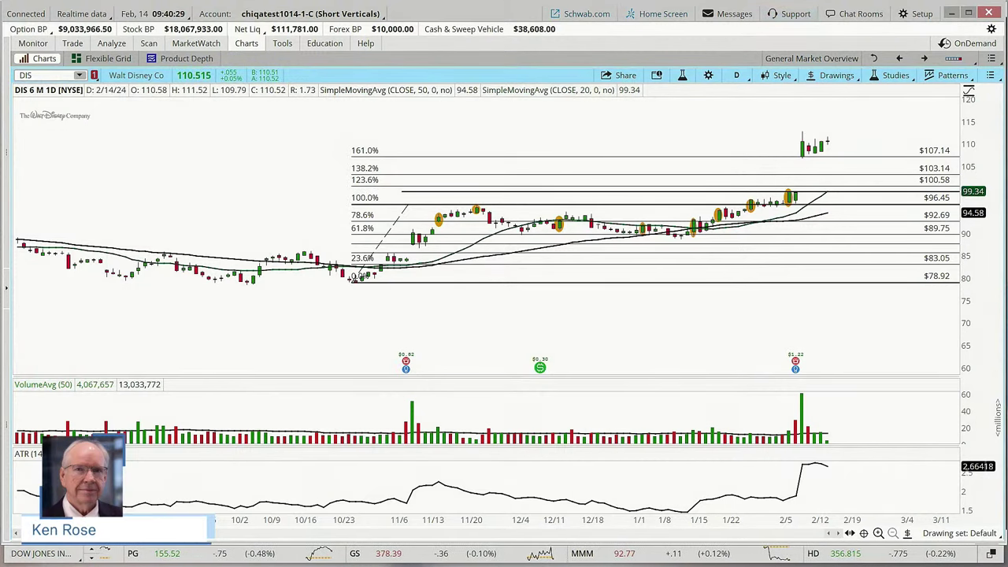
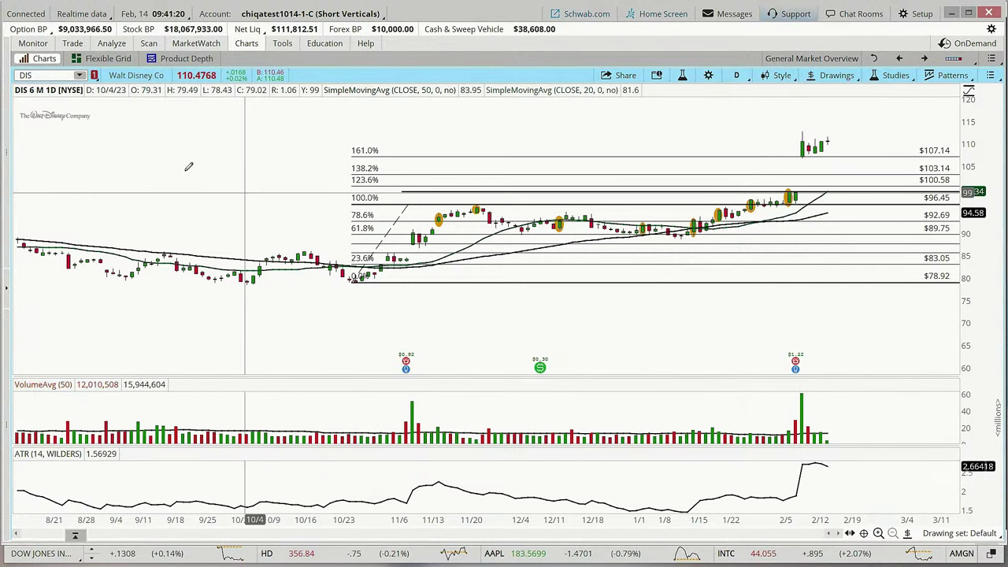
# - Draft a sell vertical of the DIS 8 MAR 24 105/104 puts to check its credit, then return to the full option chain
pyautogui.click(70, 45)
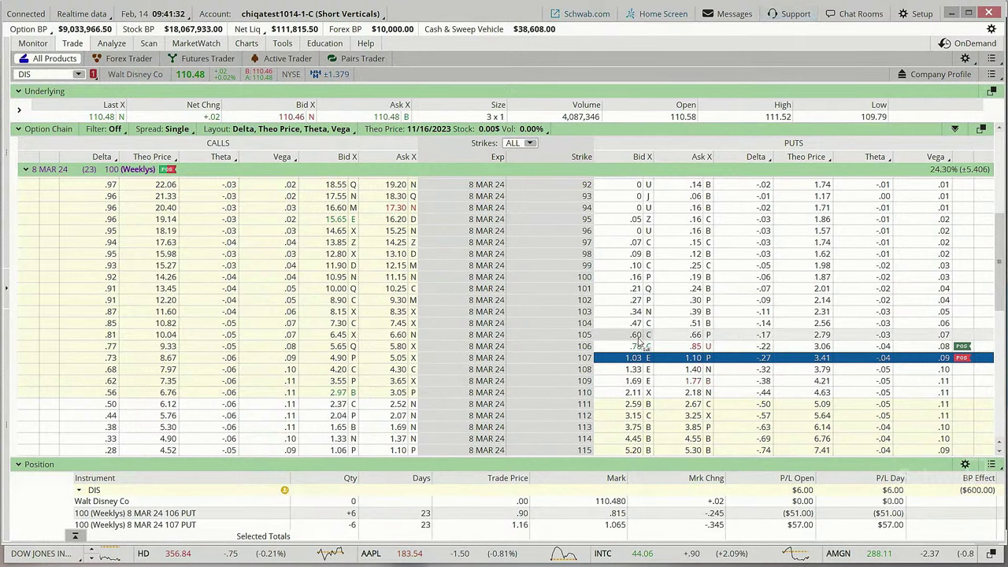
pyautogui.rightClick(640, 336)
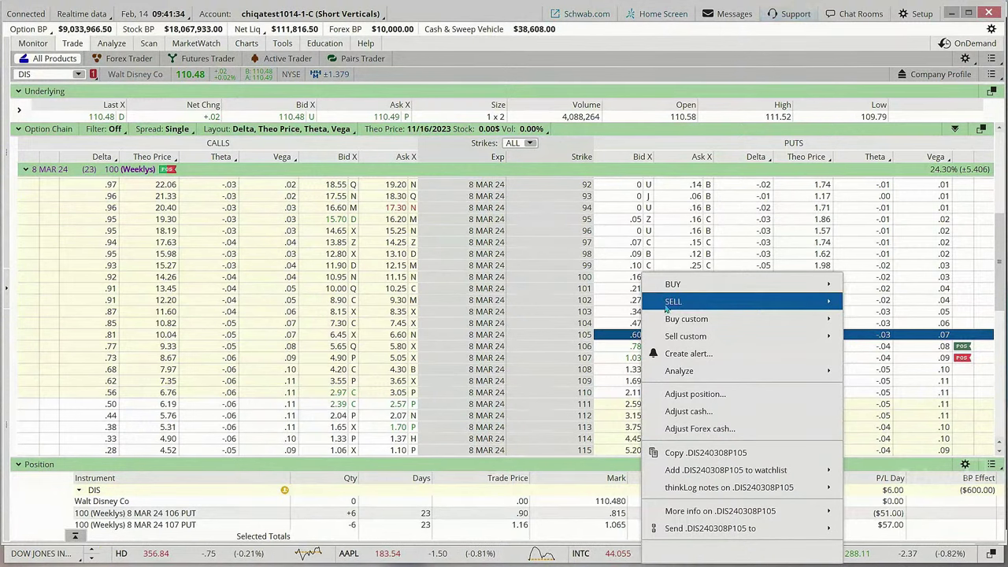
pyautogui.moveTo(776, 300)
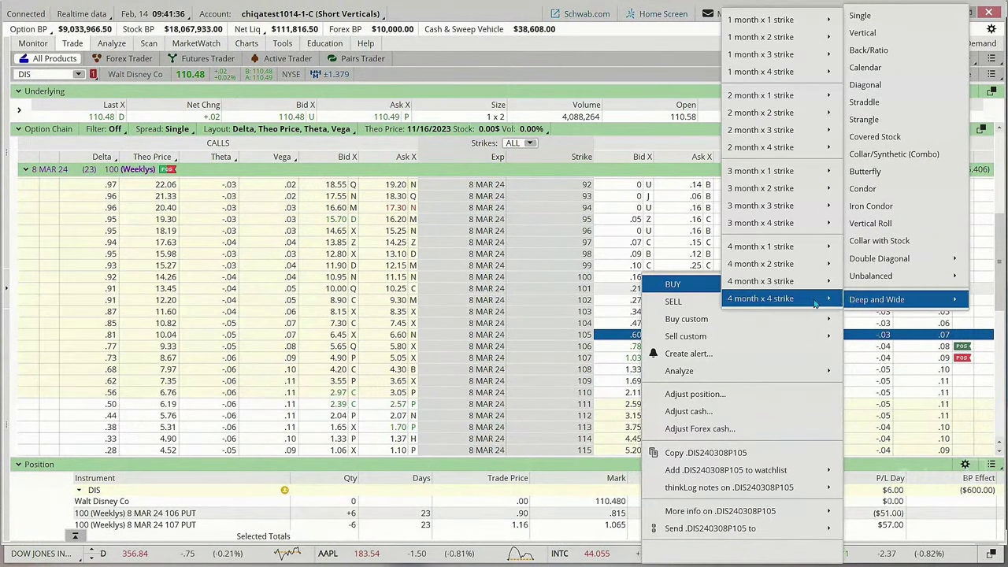
pyautogui.moveTo(699, 305)
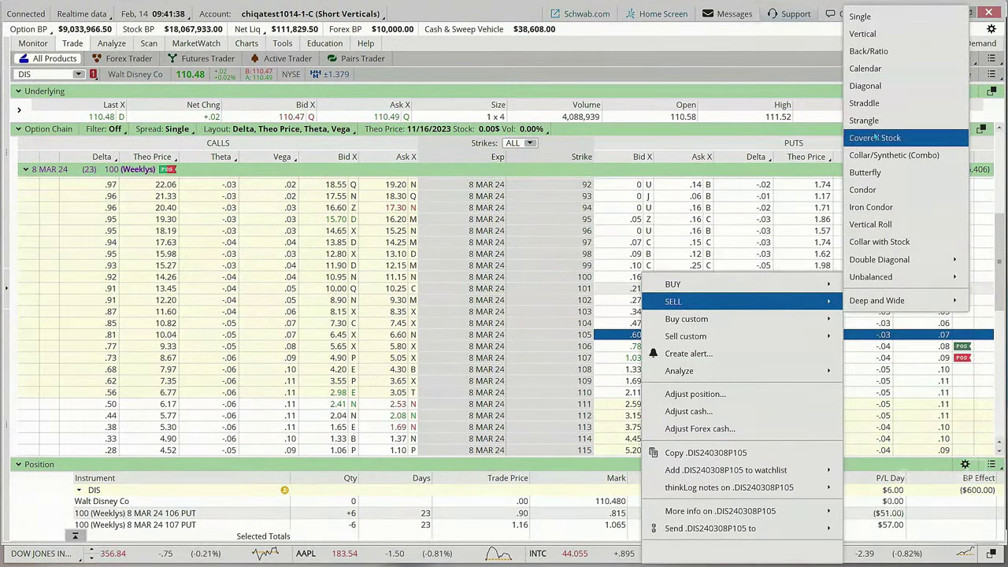
pyautogui.click(862, 34)
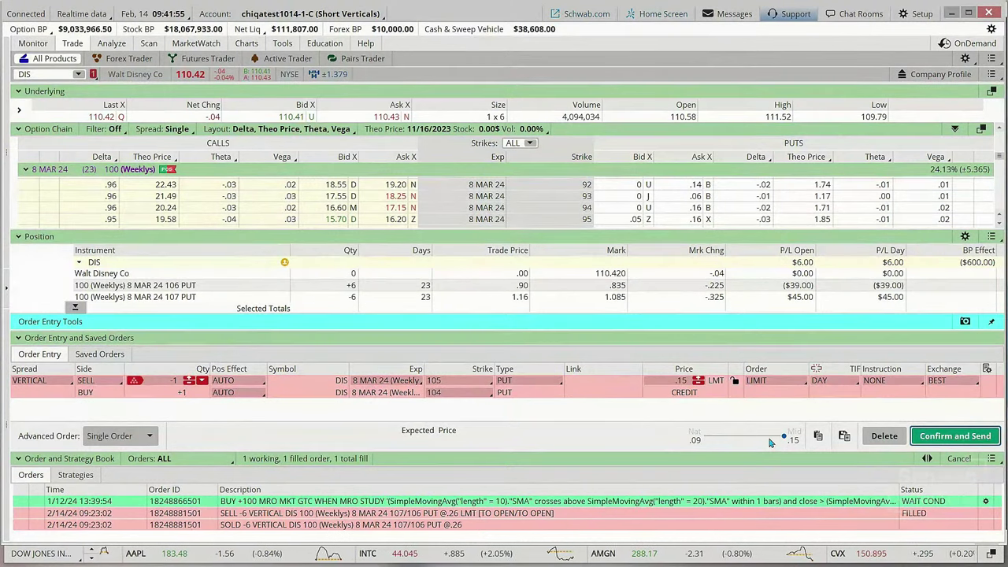
pyautogui.click(75, 308)
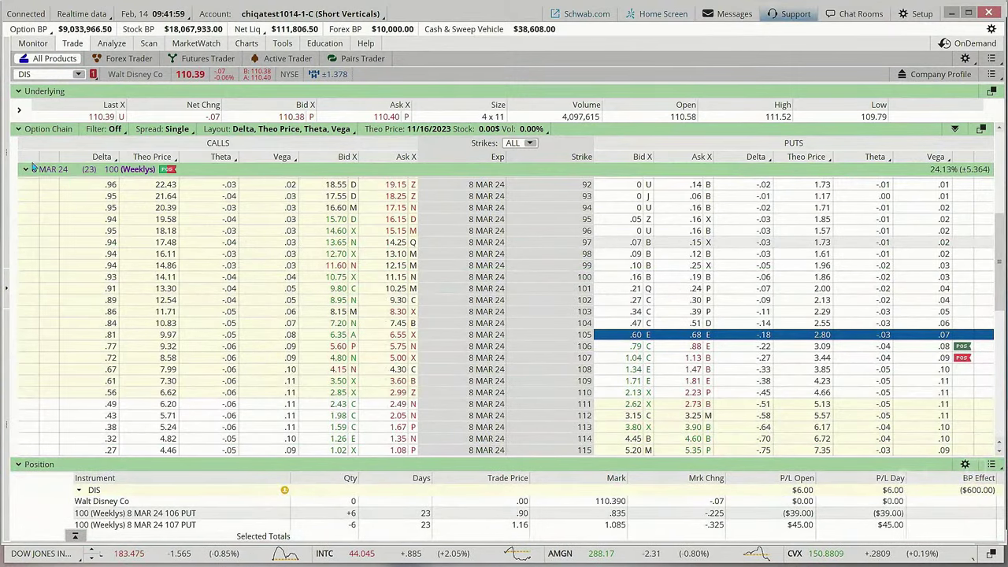
# - Draft a sell vertical of the DIS 28 MAR 24 106/105 puts to check its credit, then delete the draft order
pyautogui.click(27, 168)
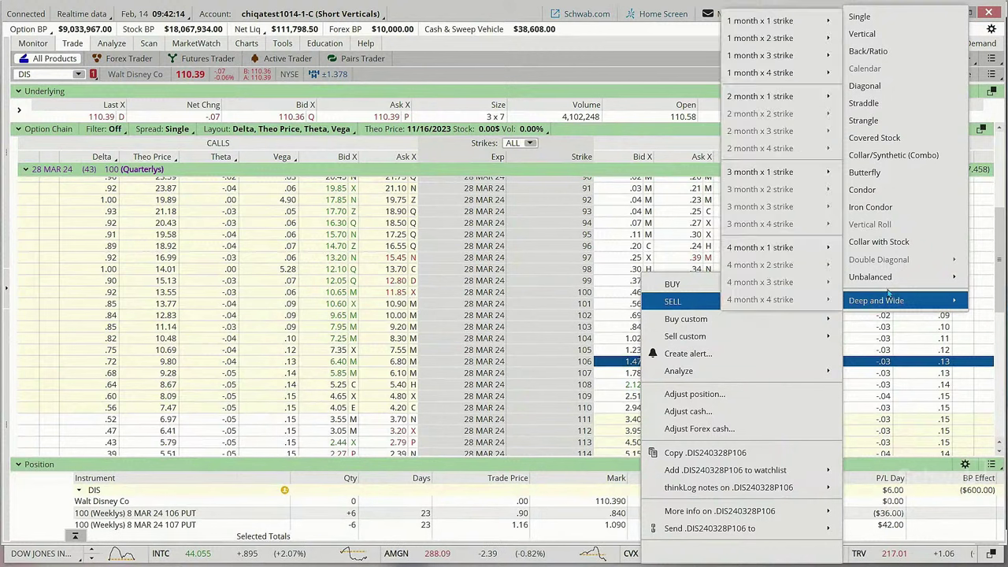
pyautogui.click(860, 35)
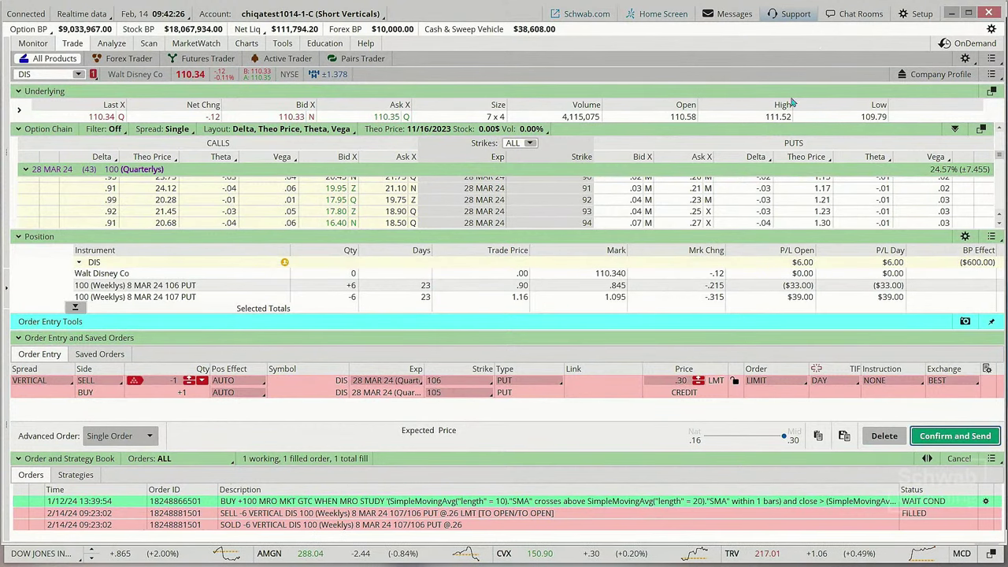
pyautogui.click(882, 436)
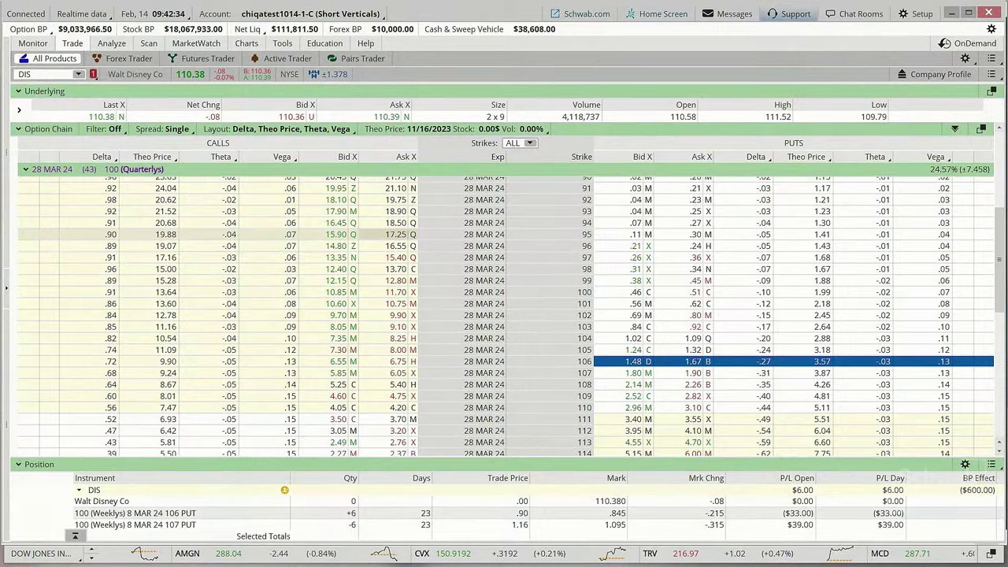
# - Switch to the PowerPoint slide show at the Short Verticals summary slide
pyautogui.hotkey('alt', 'Tab')
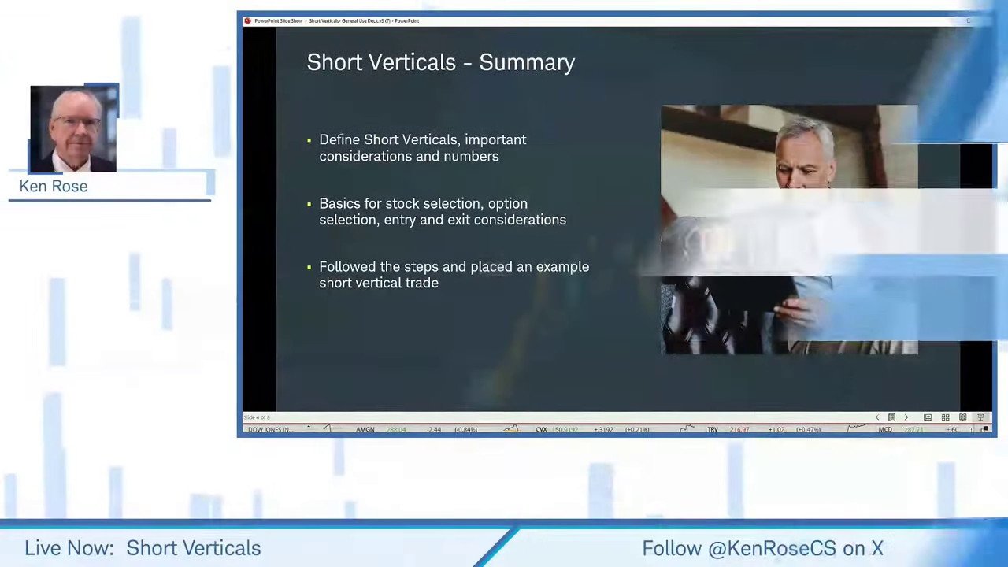